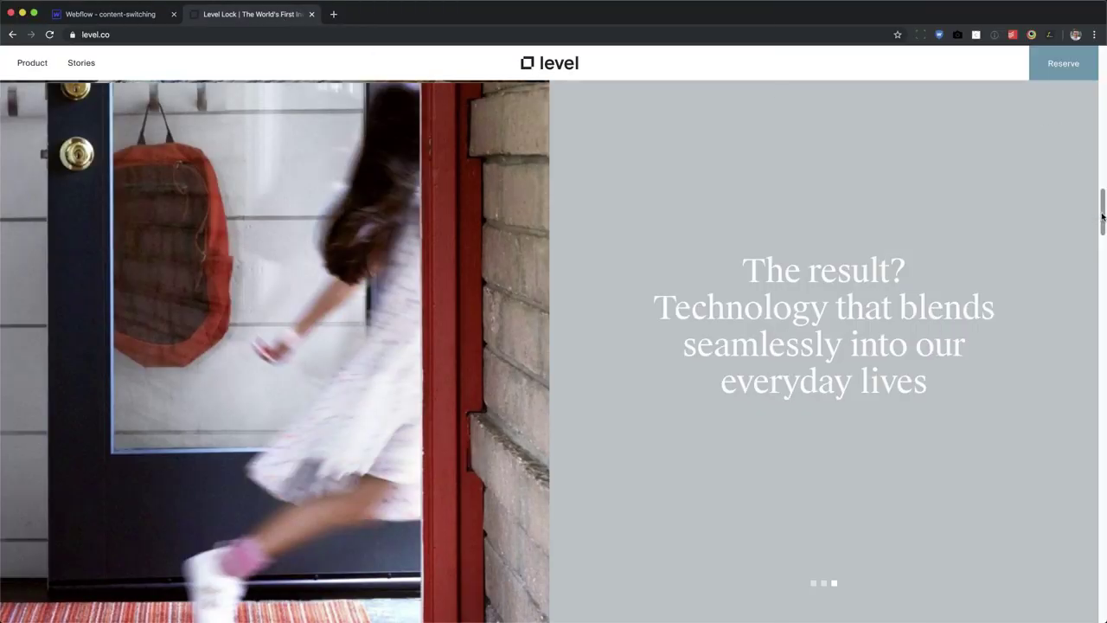
- Scroll the level.co page back up through the three panel states to the hero
drag(1103, 217, 1104, 123)
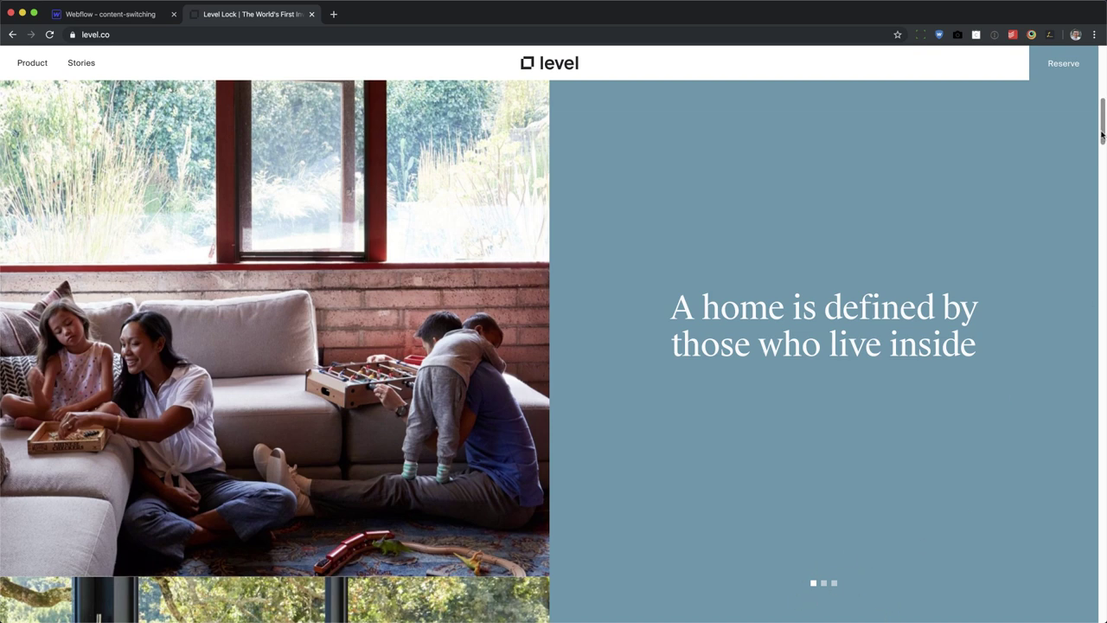
drag(1102, 134, 1102, 196)
scroll(328, 536, up, 3)
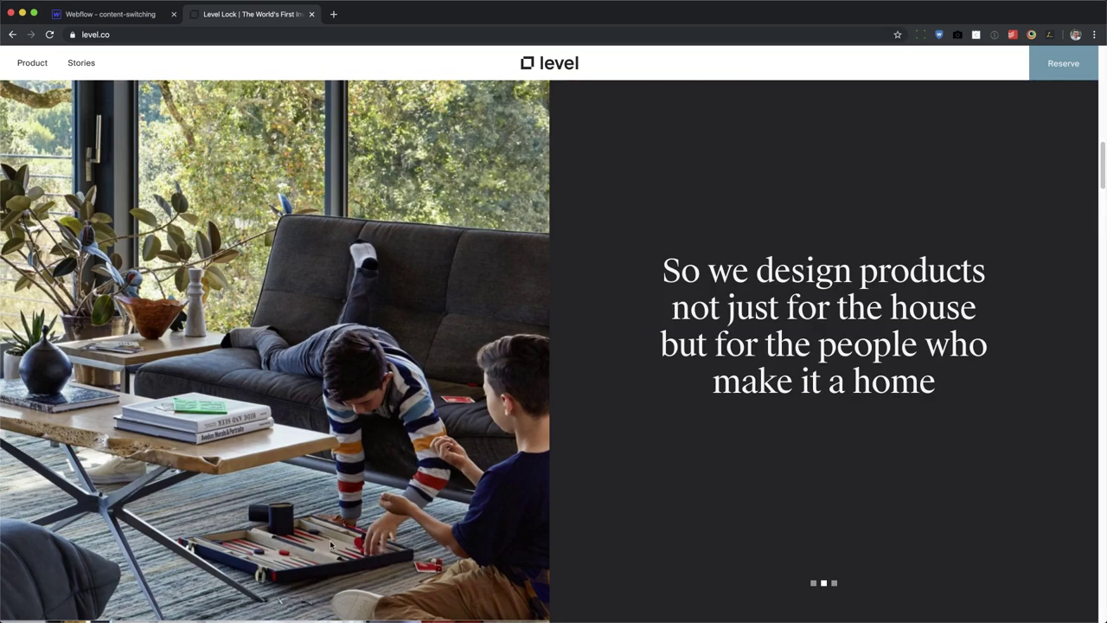
scroll(337, 516, up, 5)
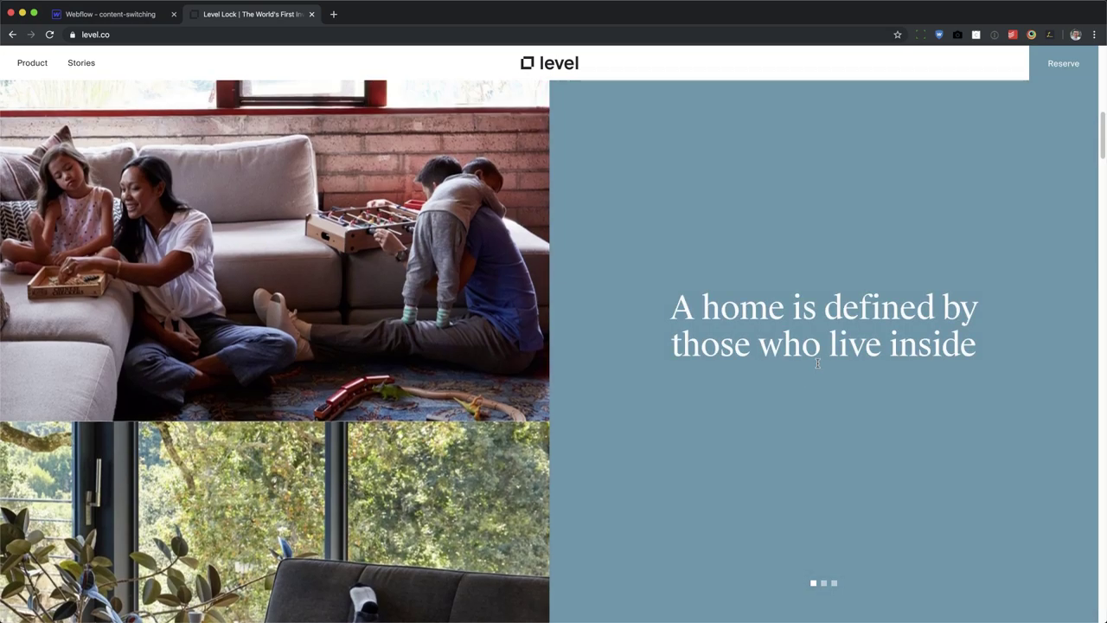
scroll(816, 364, up, 5)
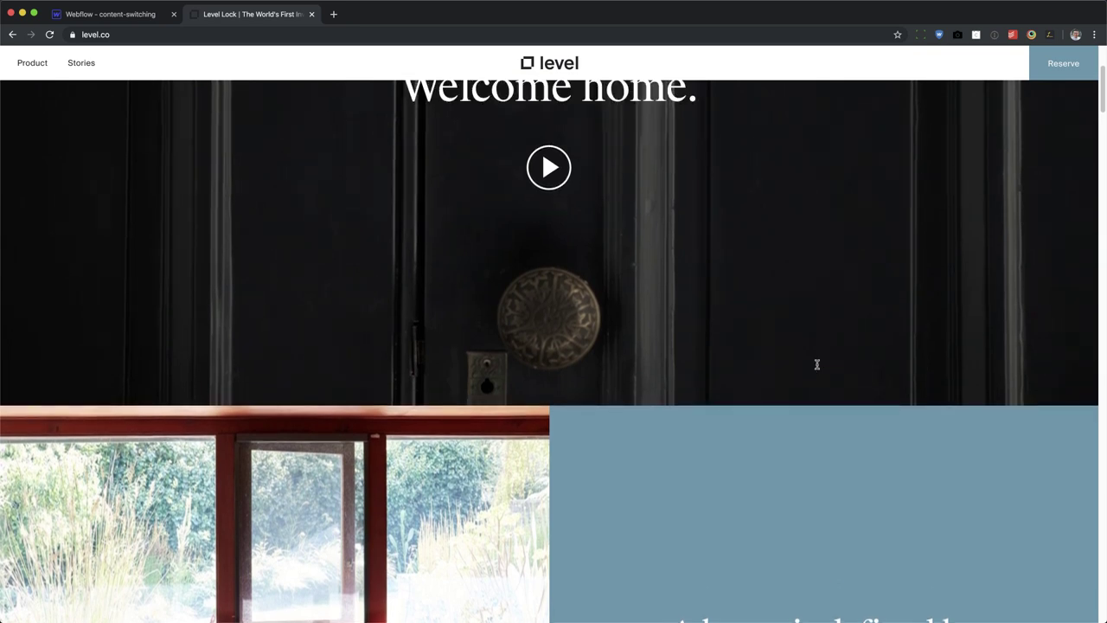
scroll(816, 364, up, 3)
- In Webflow, add a Section holding a Container with a Rich Text Block to the page body
click(136, 16)
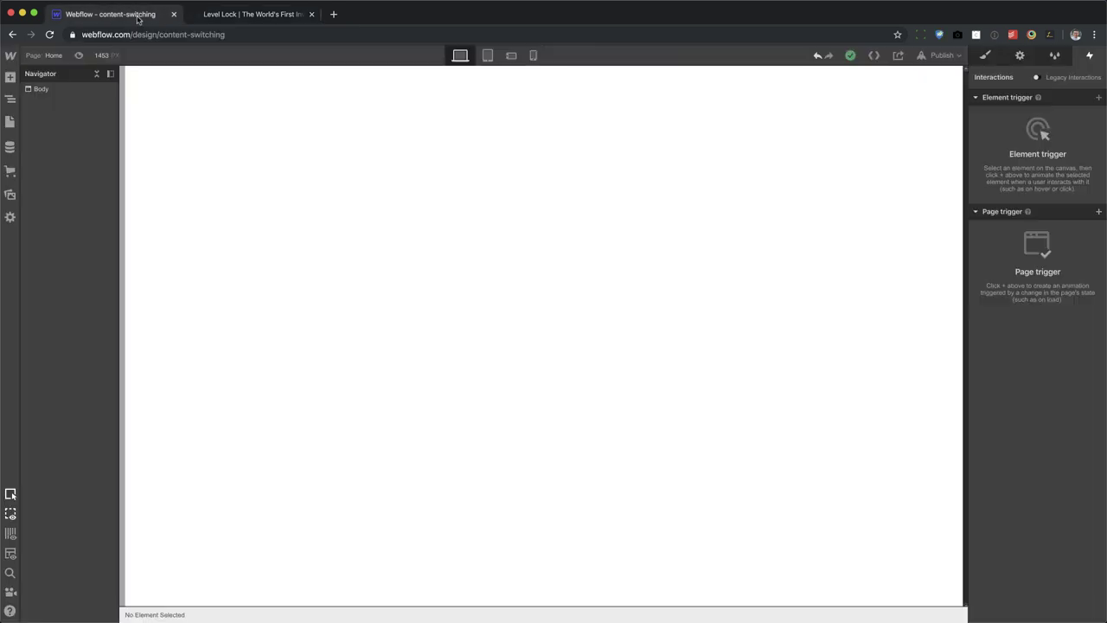
click(183, 121)
key(a)
drag(45, 157, 387, 167)
key(a)
drag(98, 153, 360, 100)
key(a)
drag(141, 459, 441, 95)
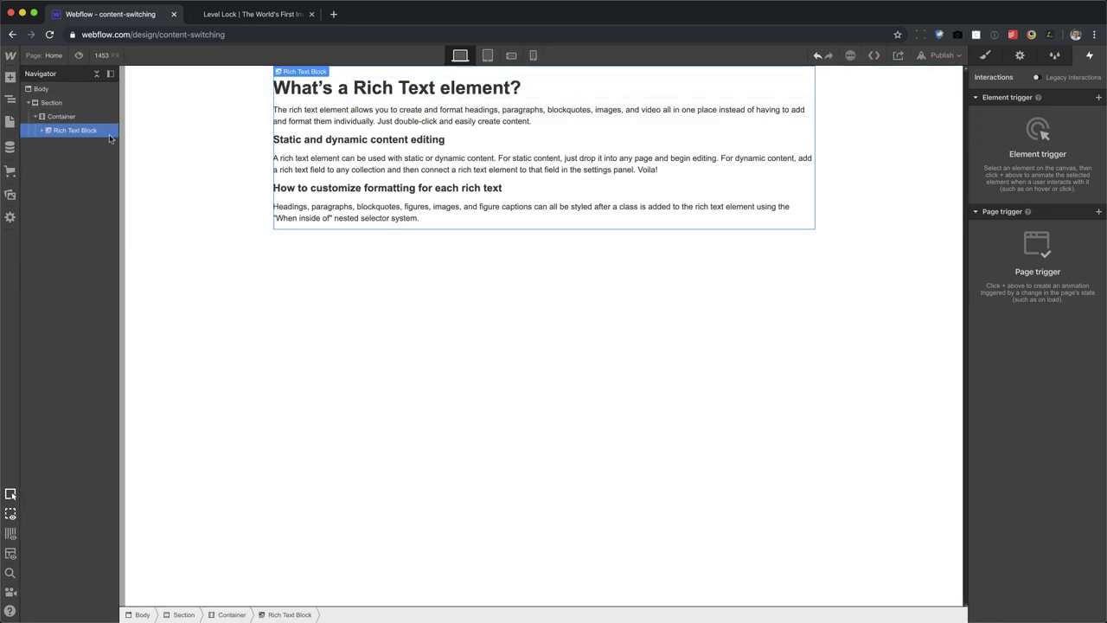
- Duplicate the Rich Text Block to make four, then select and collapse the whole Section
key(super+d)
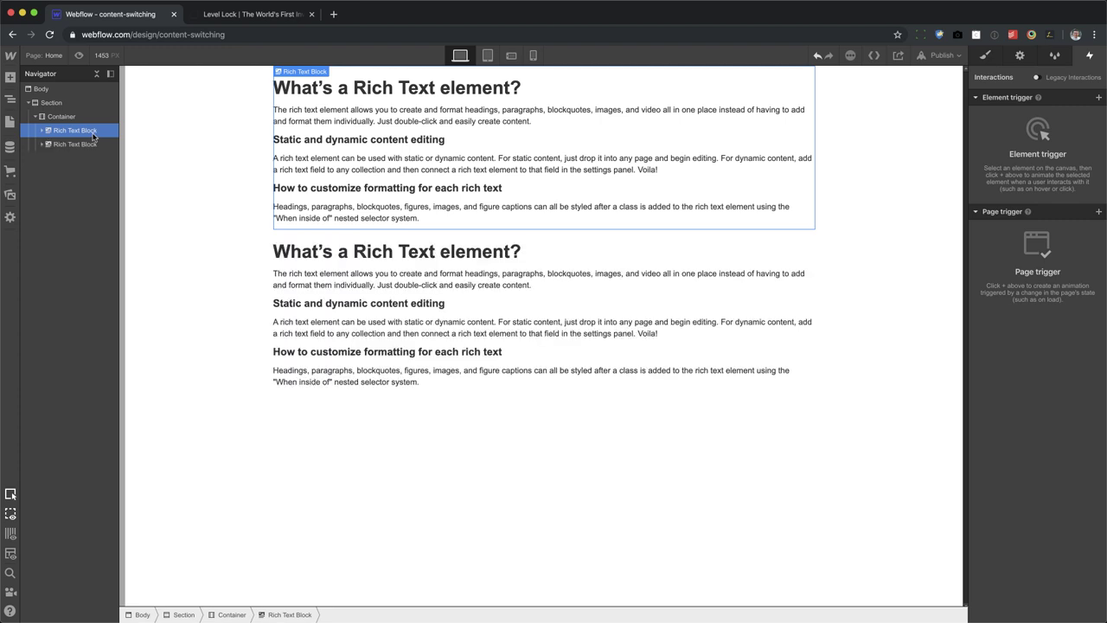
key(super+d)
key(super+d)
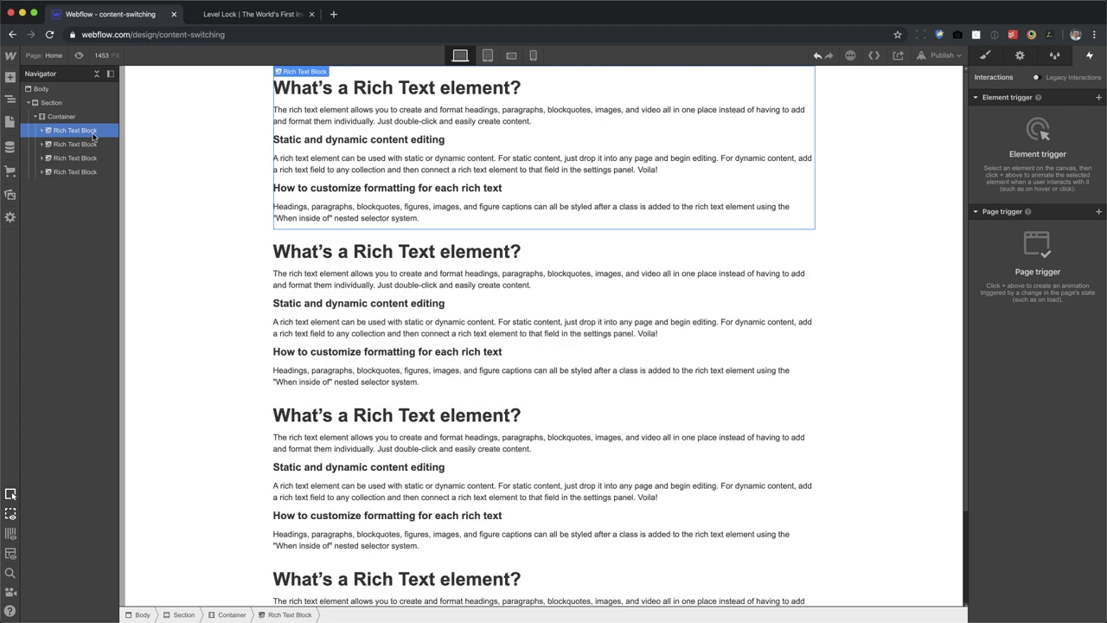
click(55, 103)
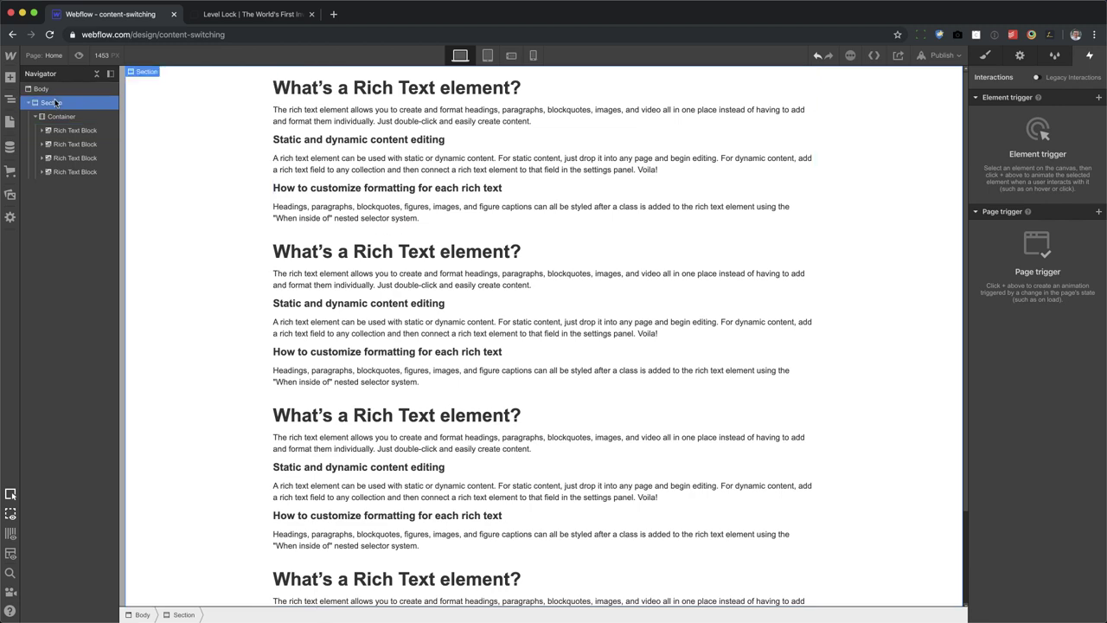
click(27, 103)
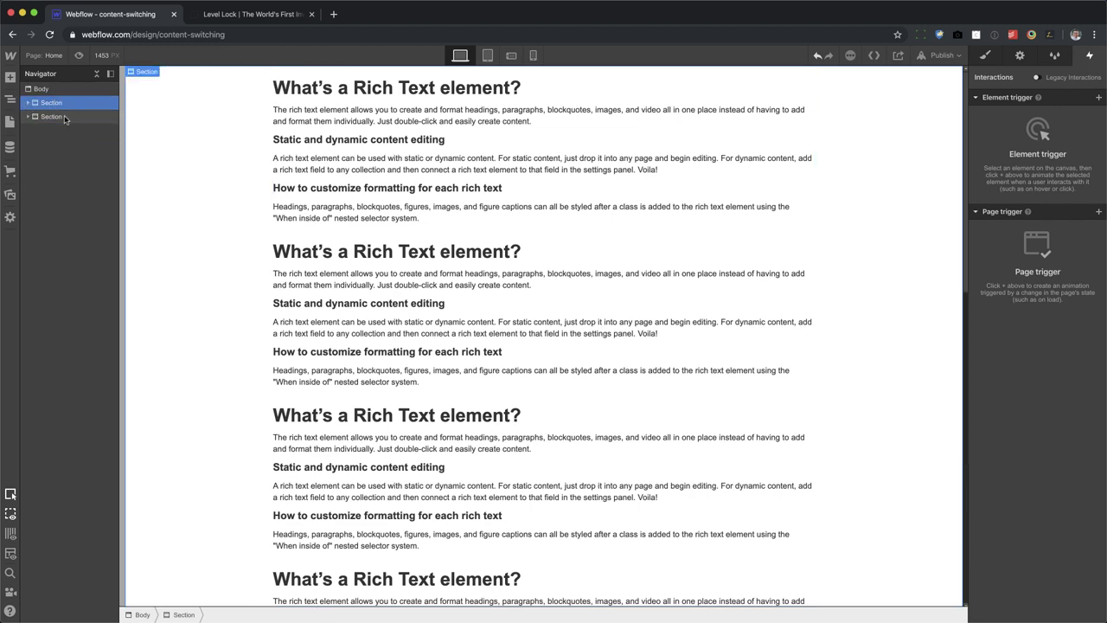
scroll(946, 455, down, 10)
scroll(960, 234, up, 5)
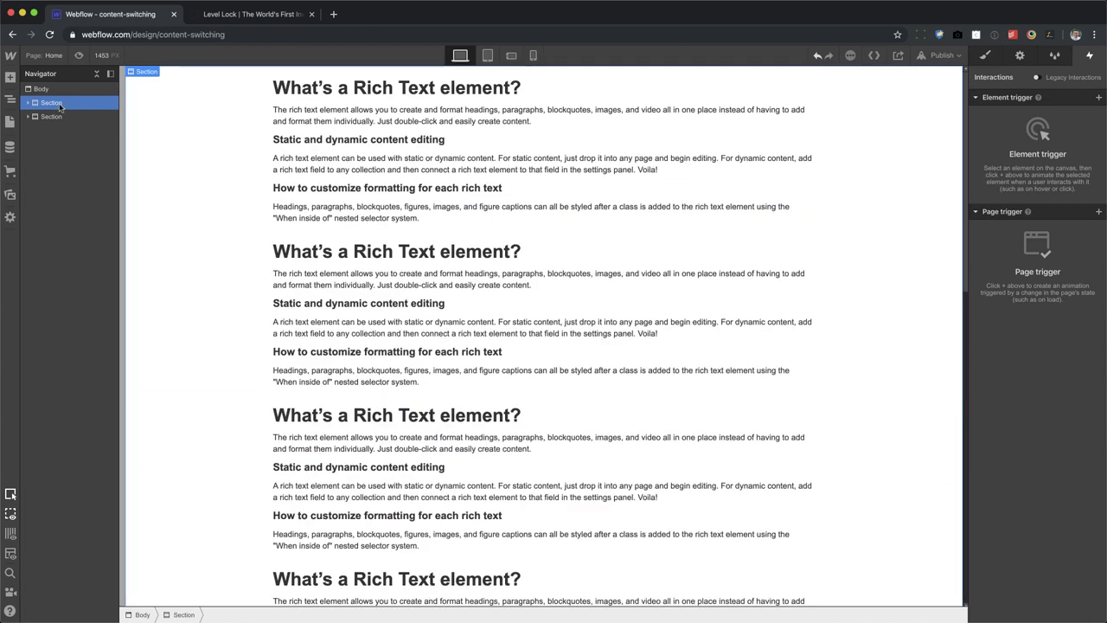
- Insert a new Section between the two text sections and give it the class 'content section'
key(a)
drag(43, 130, 59, 116)
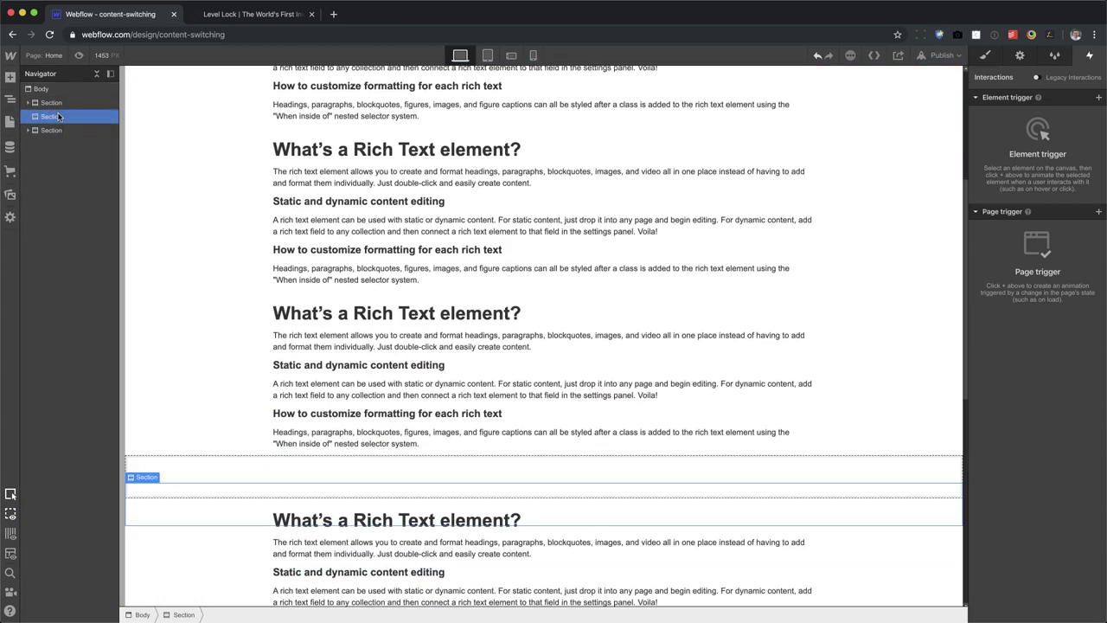
scroll(406, 485, down, 3)
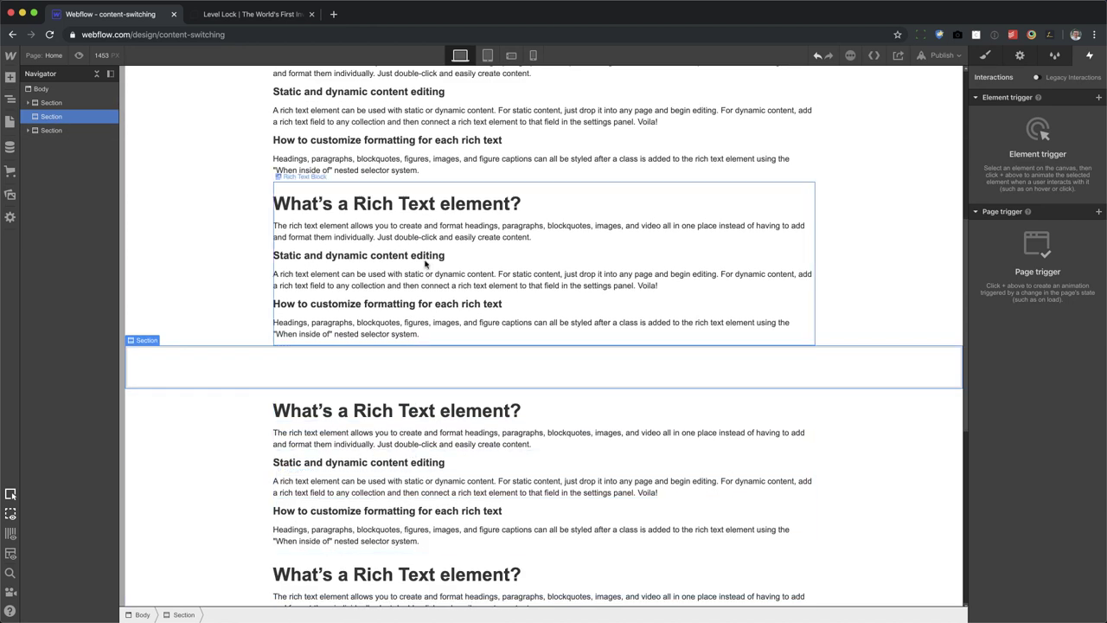
click(987, 56)
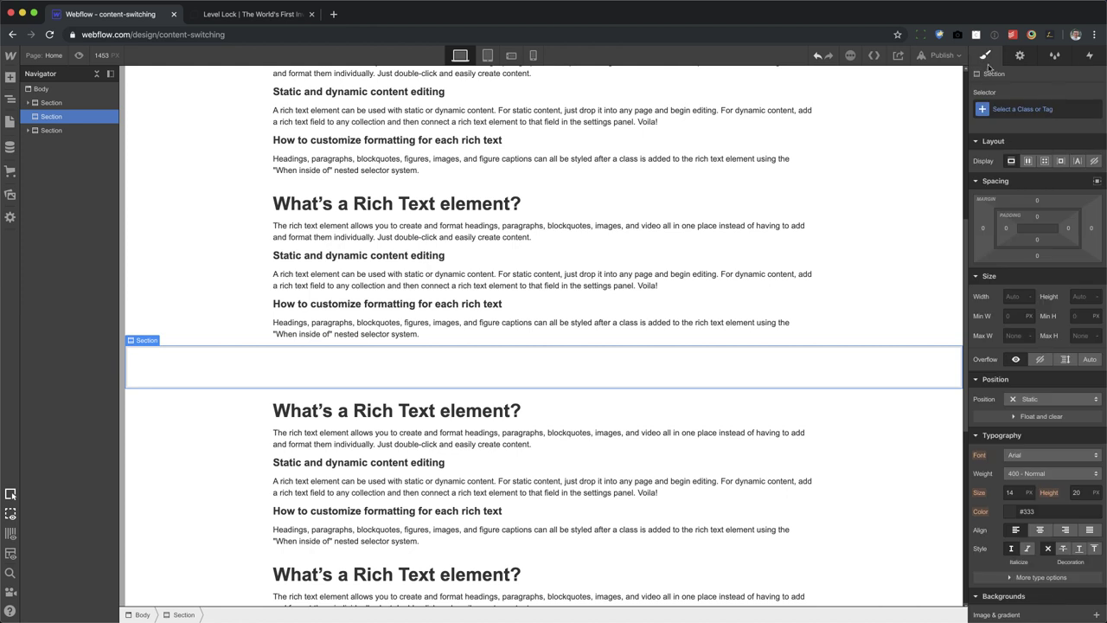
click(1013, 108)
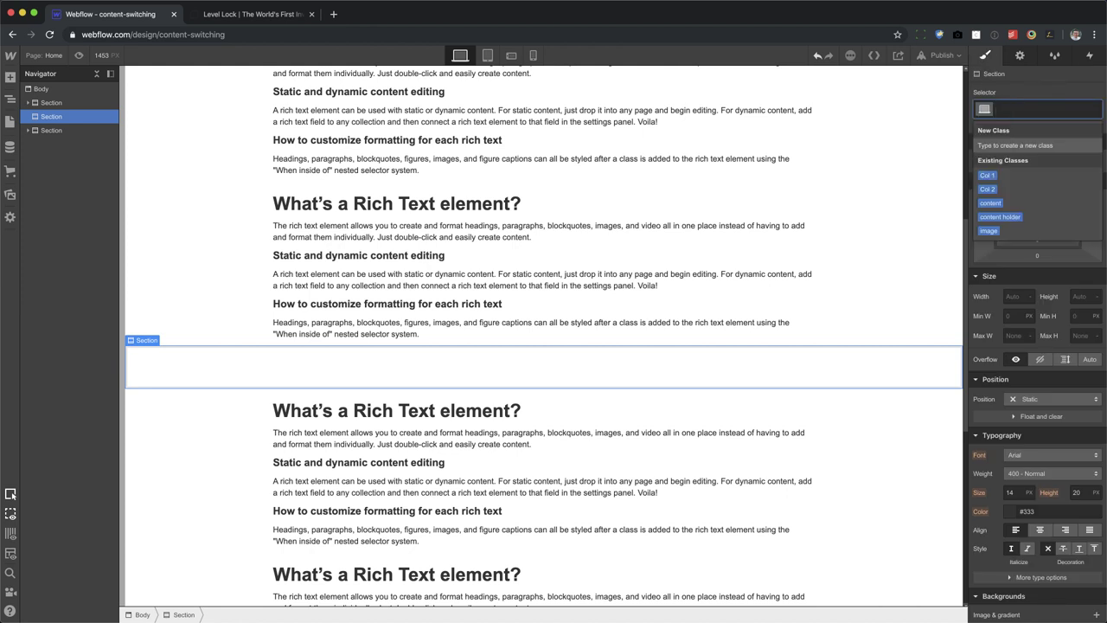
text(contetn se)
key(BackSpace)
key(BackSpace)
key(BackSpace)
key(BackSpace)
key(BackSpace)
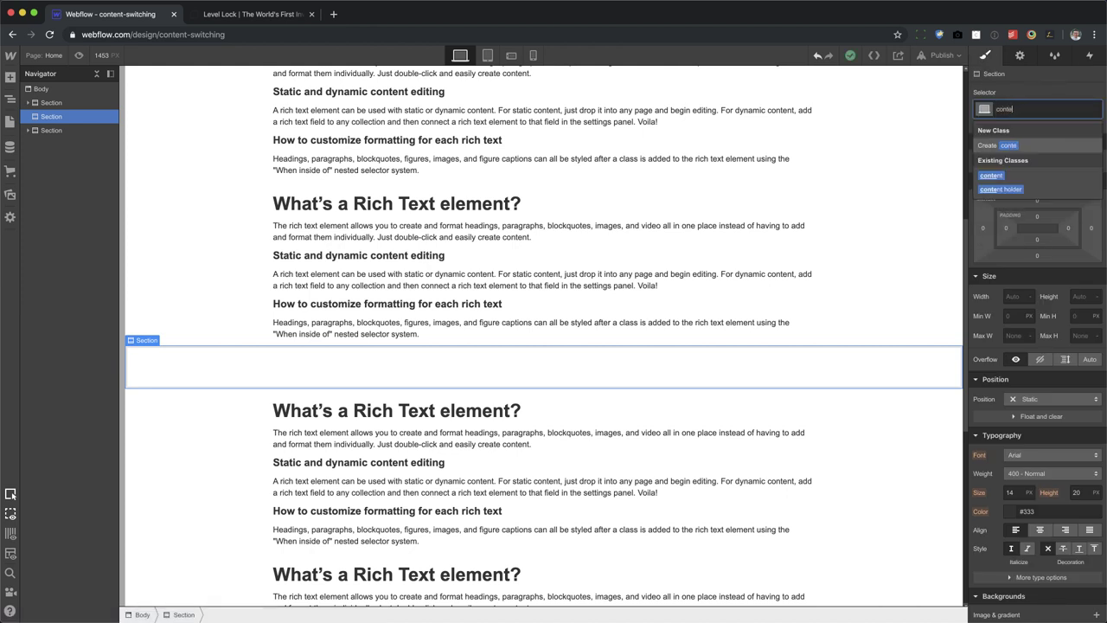
text(nt section)
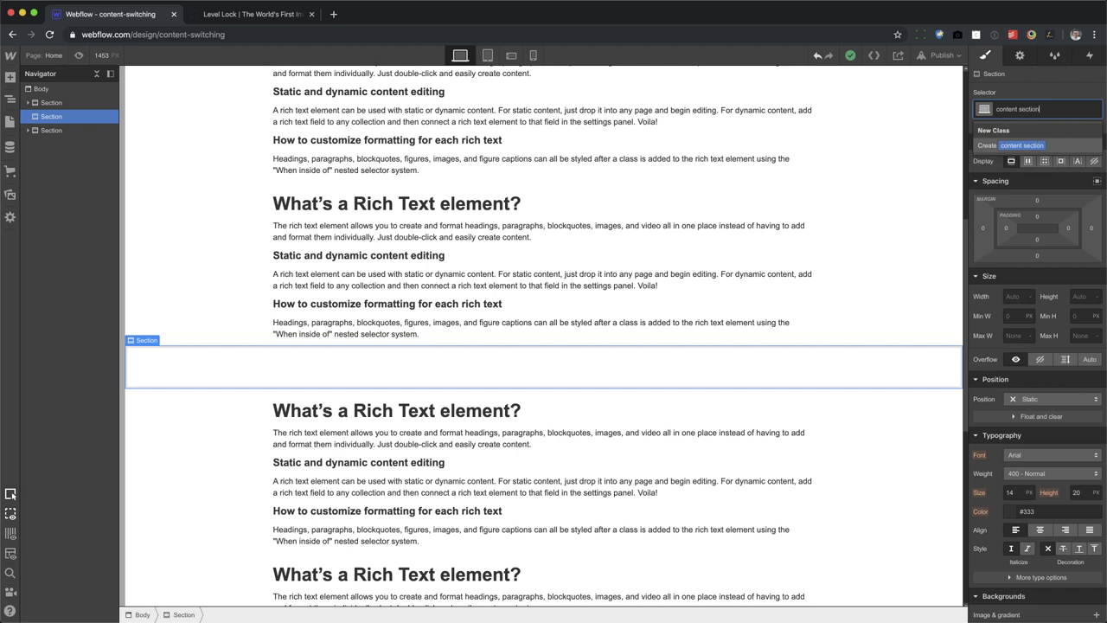
key(Return)
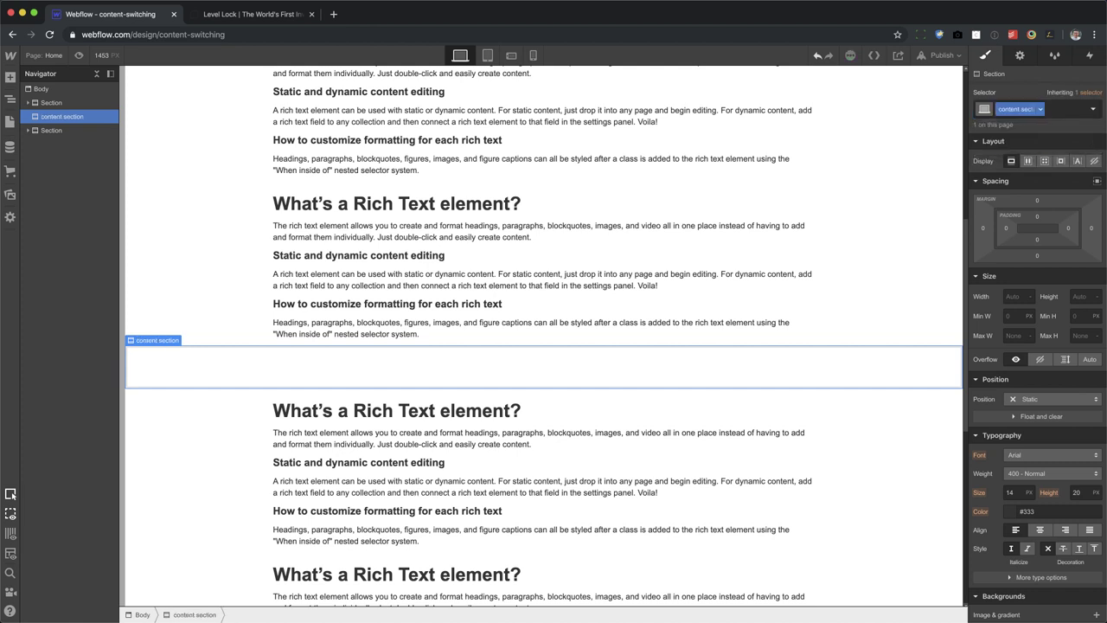
- Set content section to Flex display and Relative position
click(1028, 161)
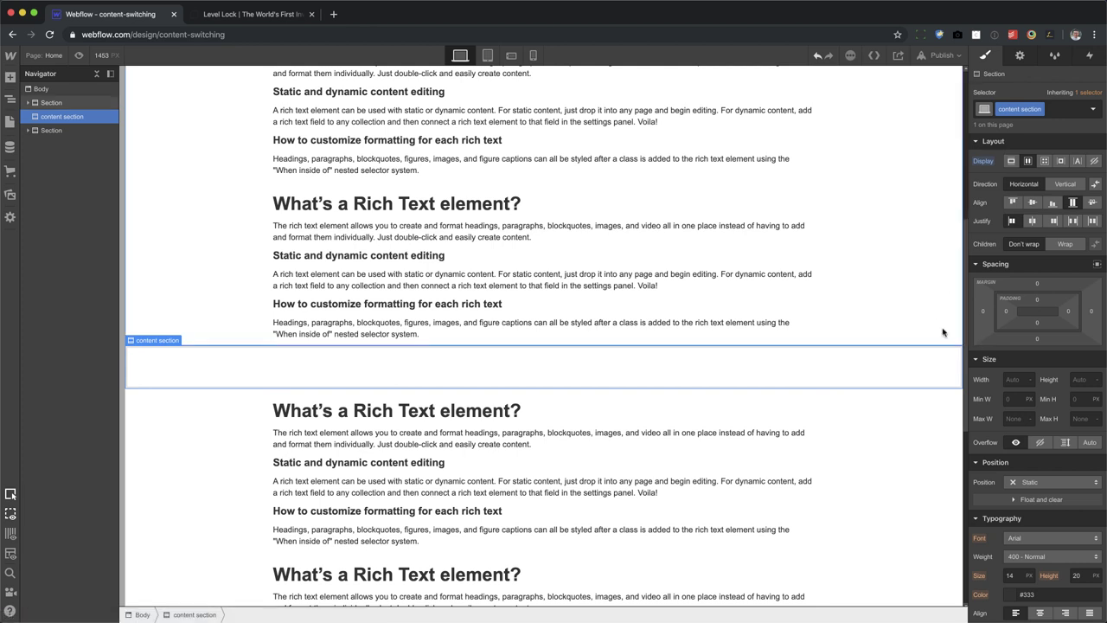
click(1051, 482)
click(1048, 496)
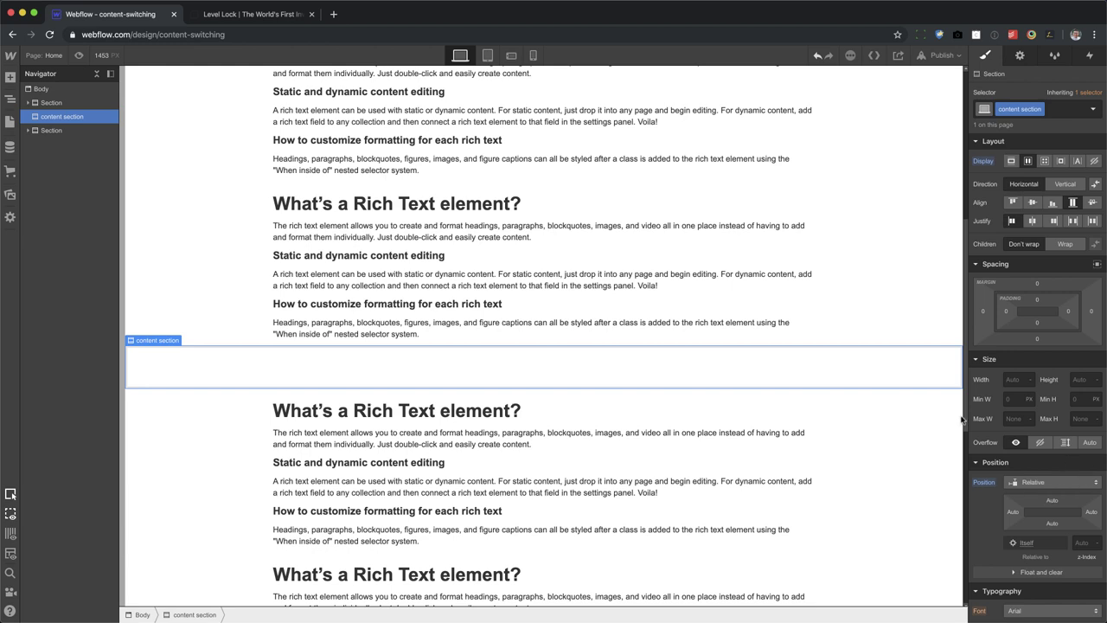
key(ctrl+Tab)
scroll(1012, 419, down, 5)
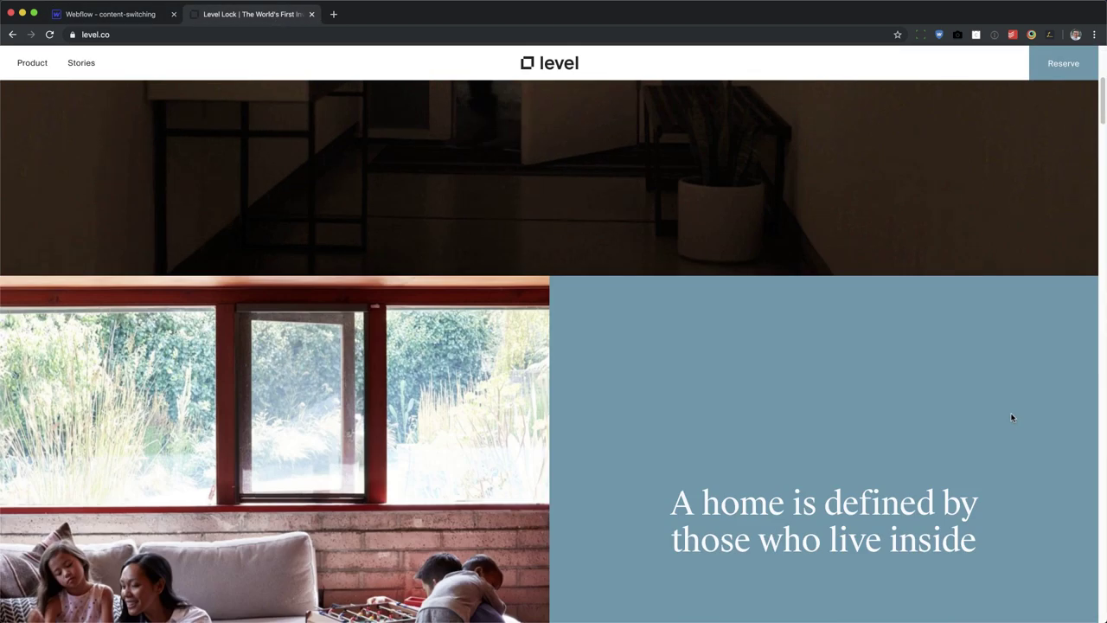
drag(1102, 147, 1101, 82)
key(ctrl+shift+Tab)
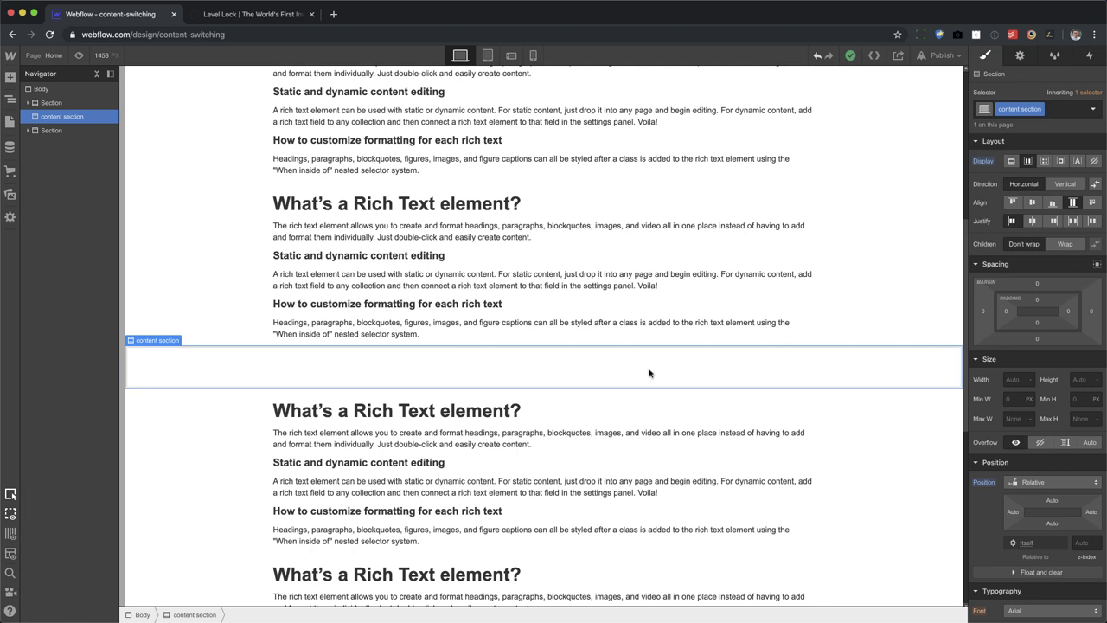
- Add a Div Block inside content section classed 'column 1', set to grow if possible
key(a)
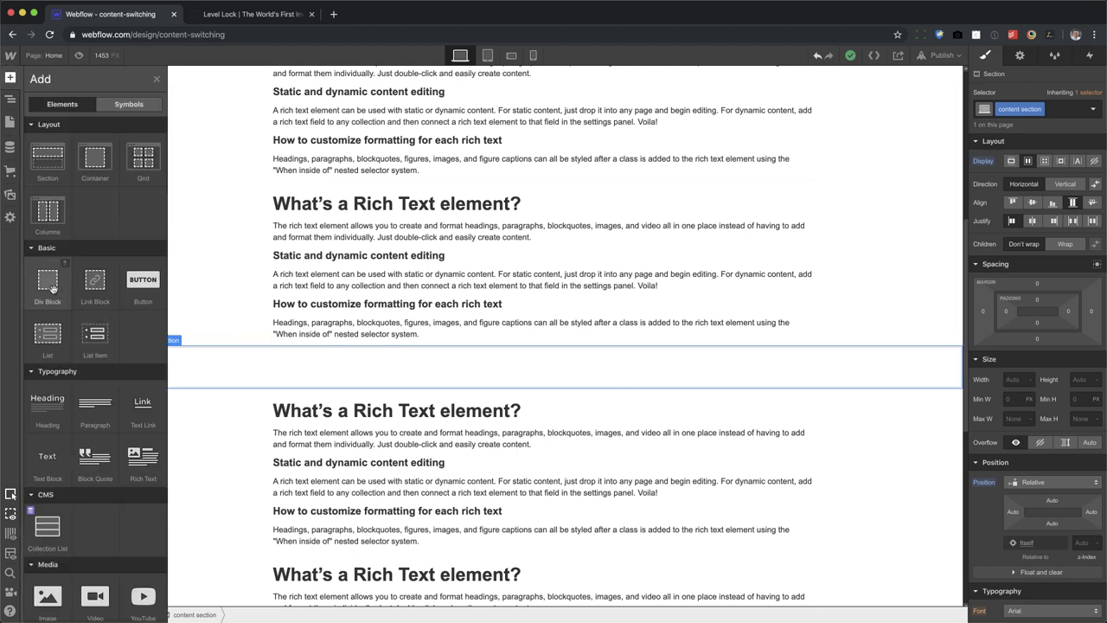
drag(48, 281, 236, 371)
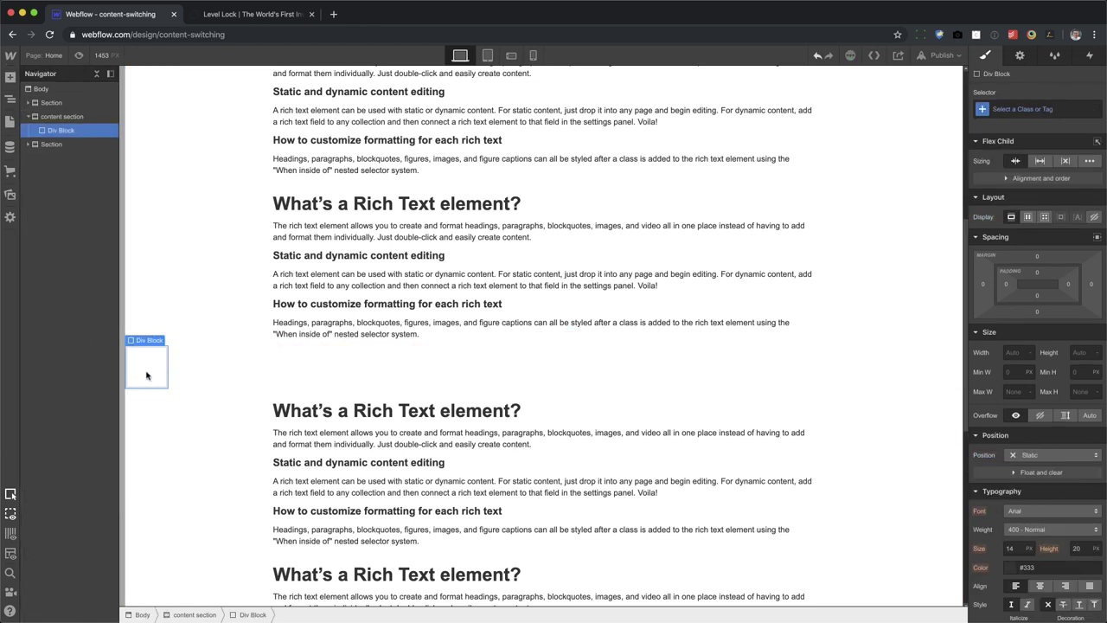
click(1030, 108)
text(column 1)
key(Return)
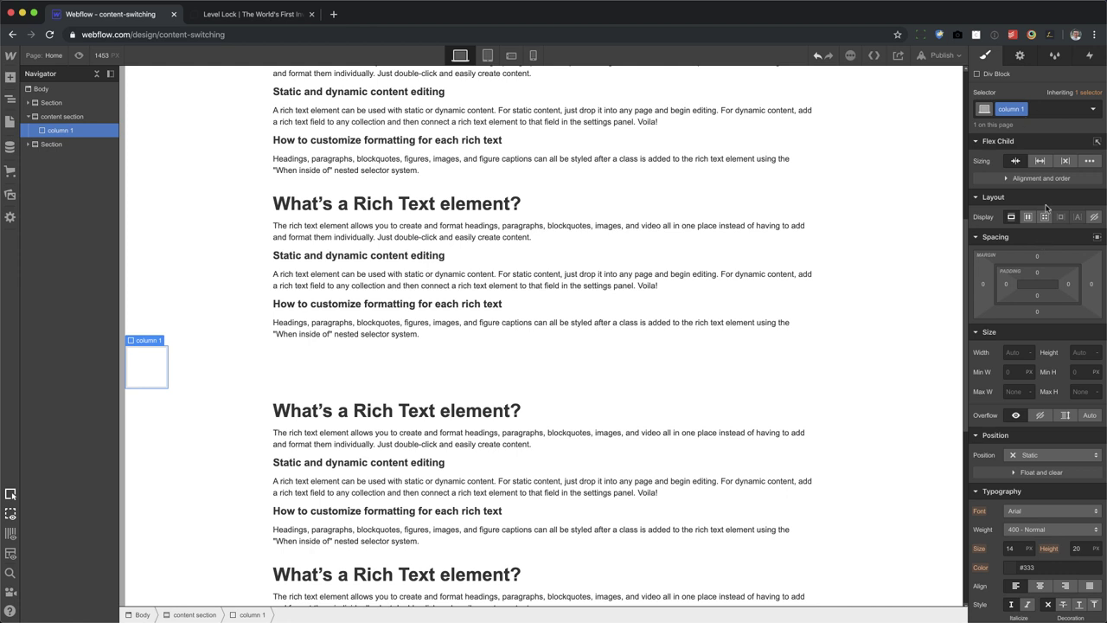
click(1040, 162)
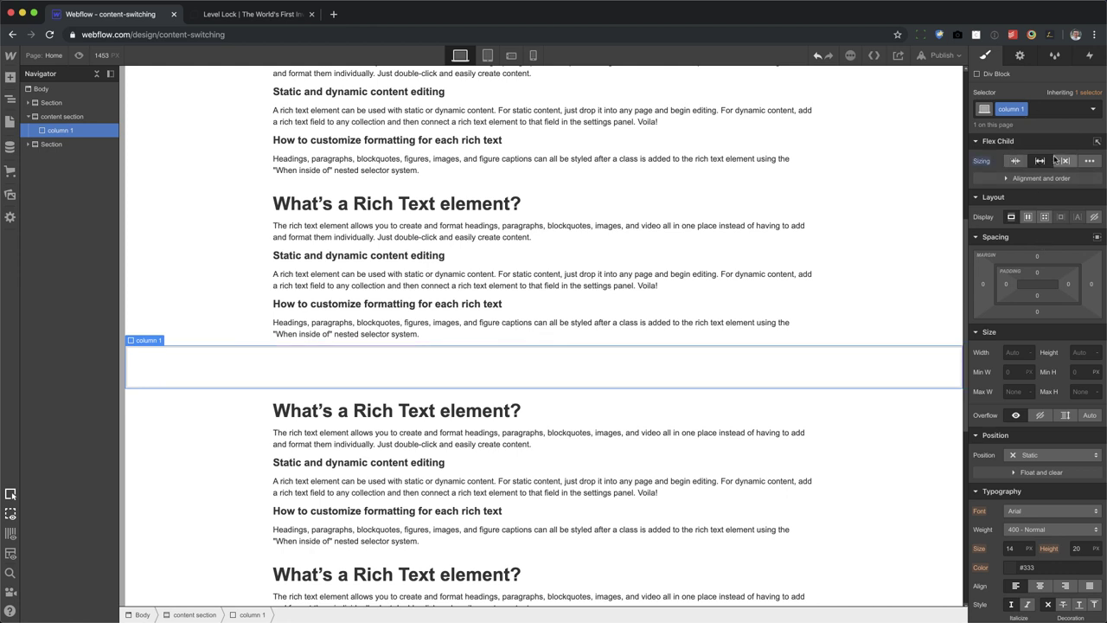
- Give the duplicated second column its own copied class, 'column 2'
click(622, 370)
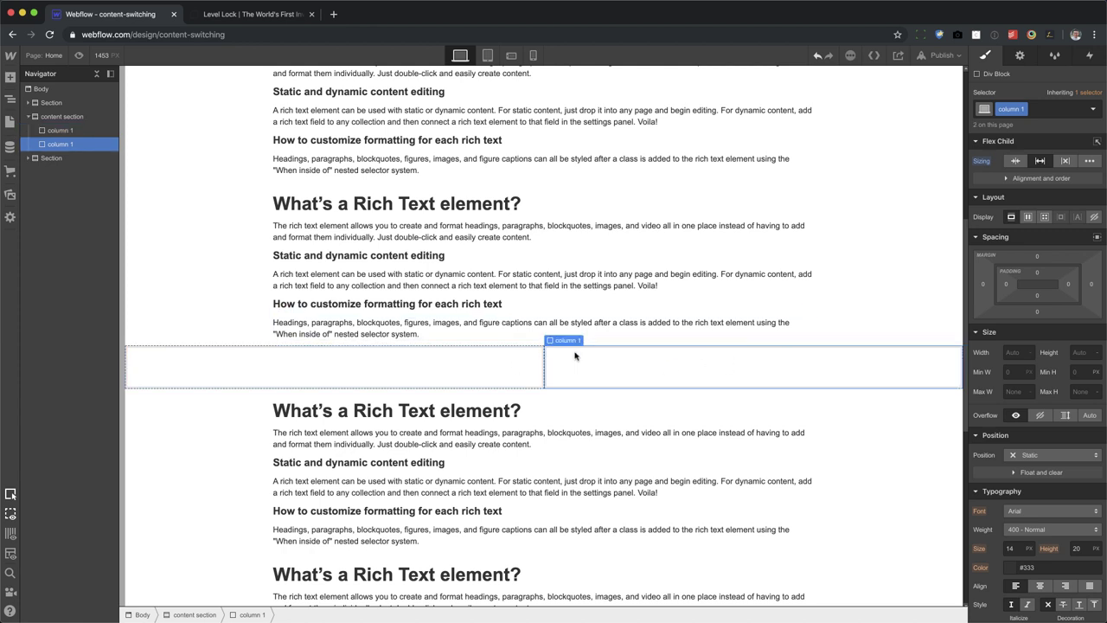
click(1025, 110)
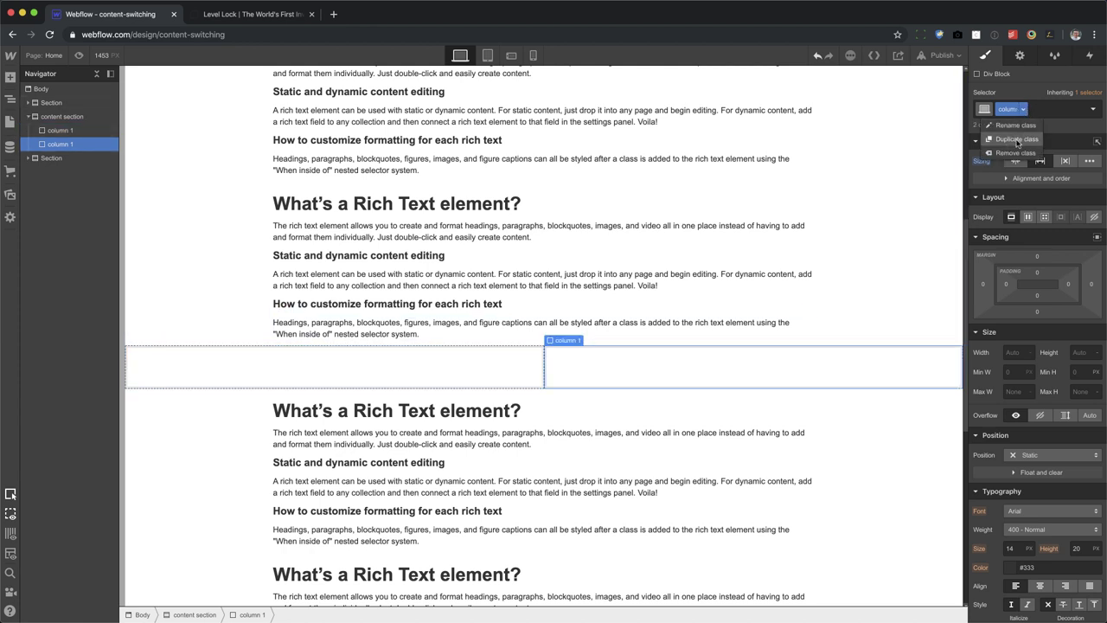
click(1020, 144)
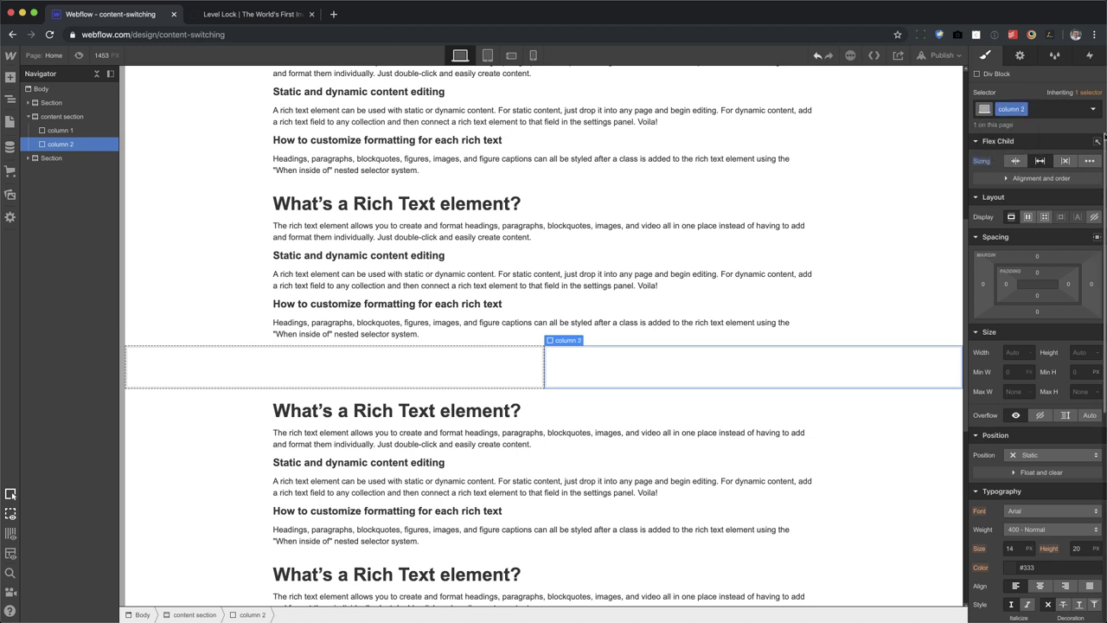
- Make column 2 sticky with a top offset of 0
scroll(1071, 338, down, 1)
click(1058, 407)
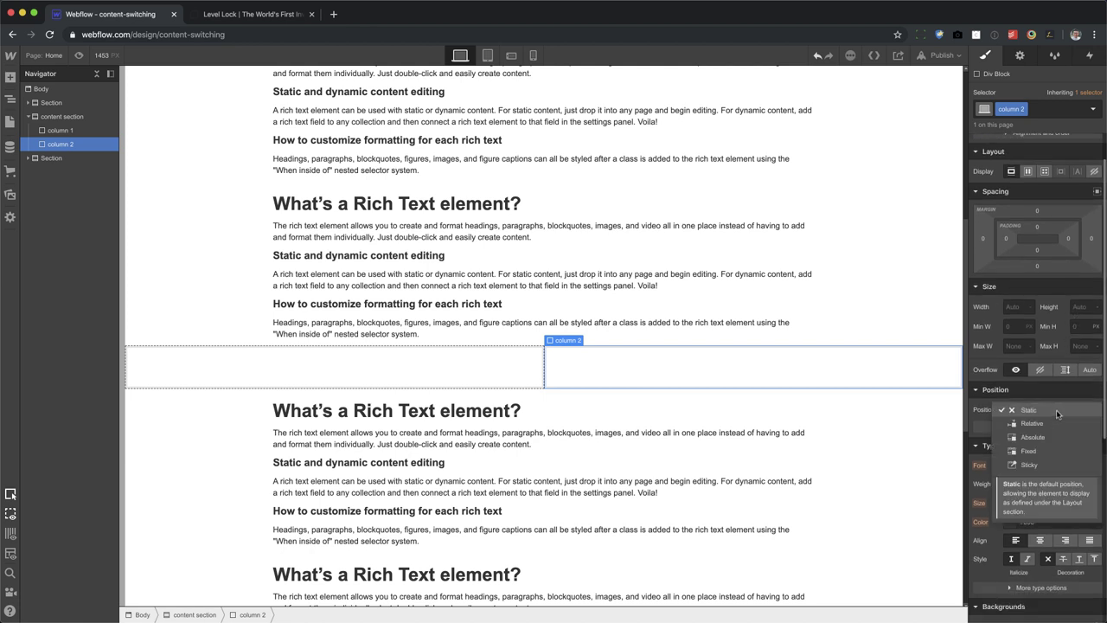
click(1040, 465)
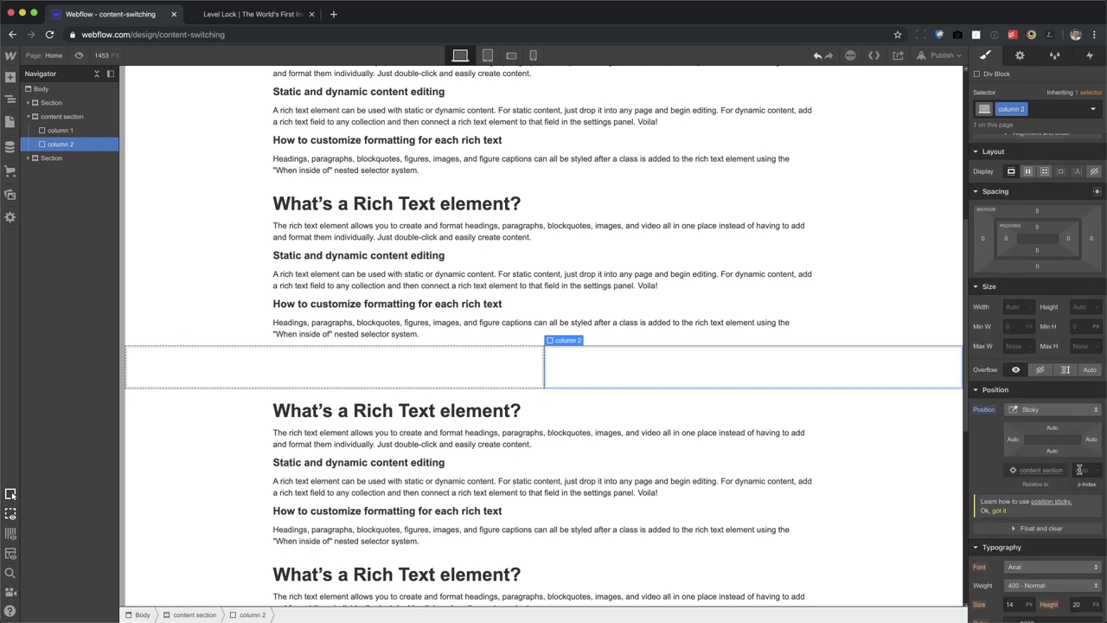
click(1052, 428)
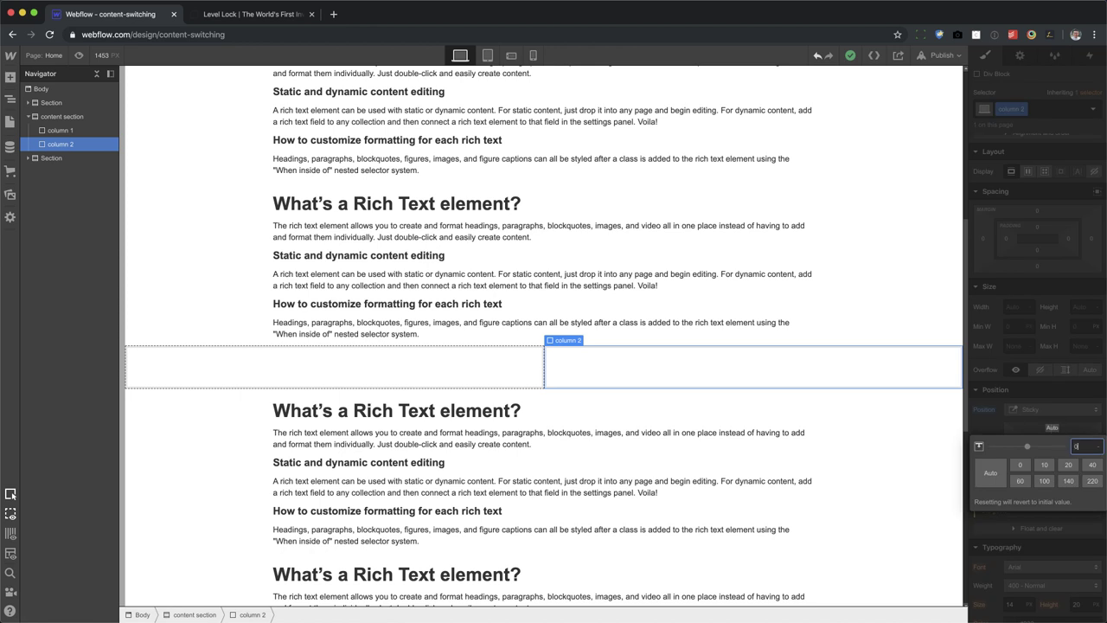
key(Return)
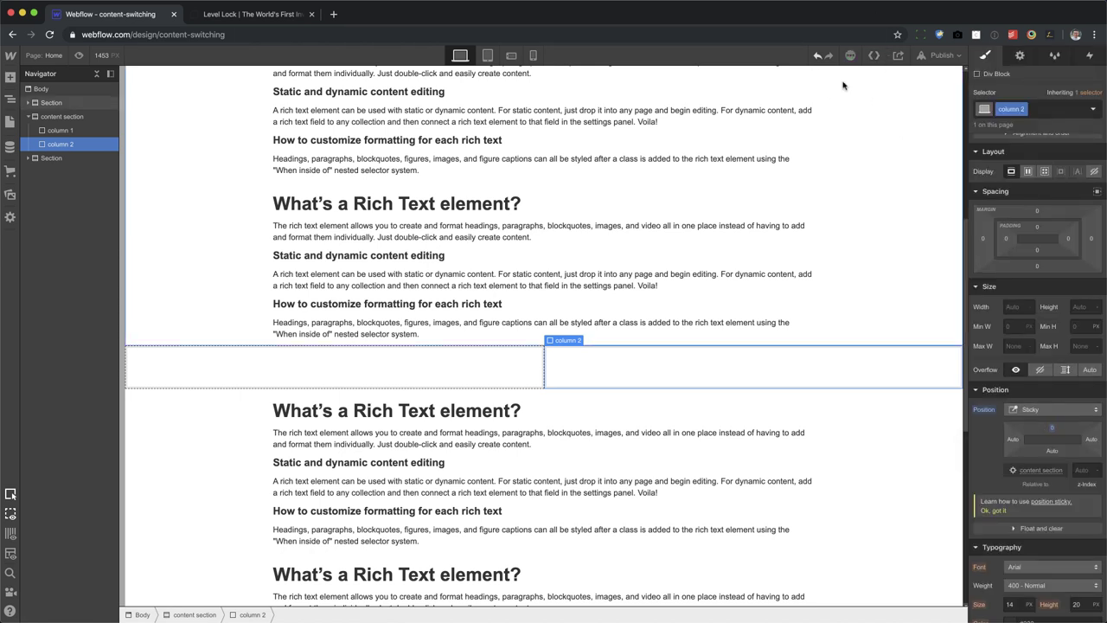
- Set column 2's height to 100vh
click(1081, 305)
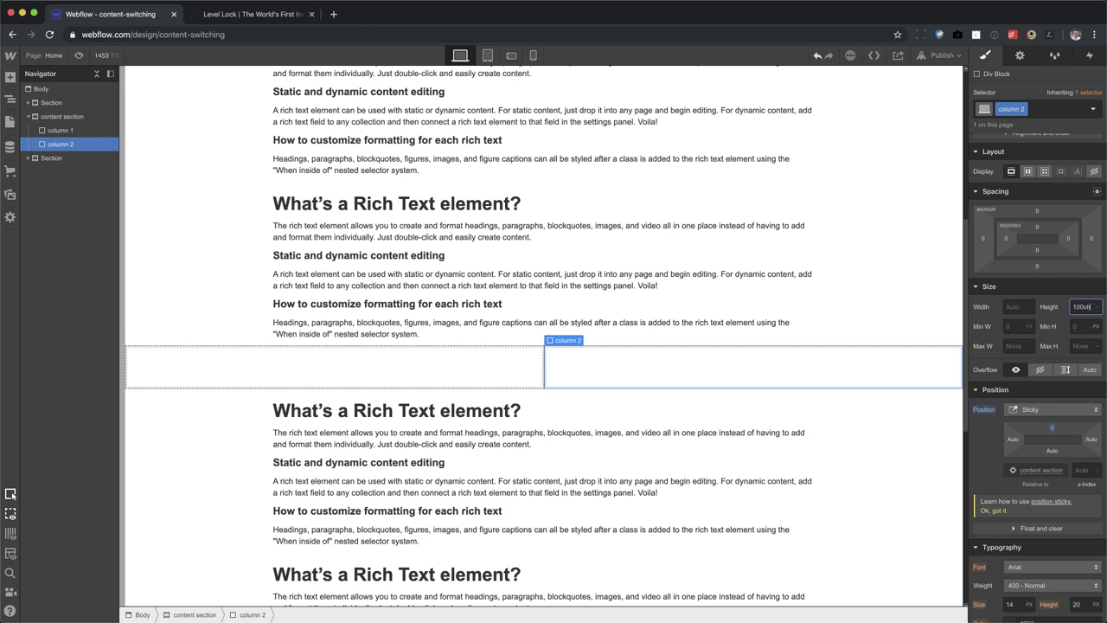
text(100vh)
key(Return)
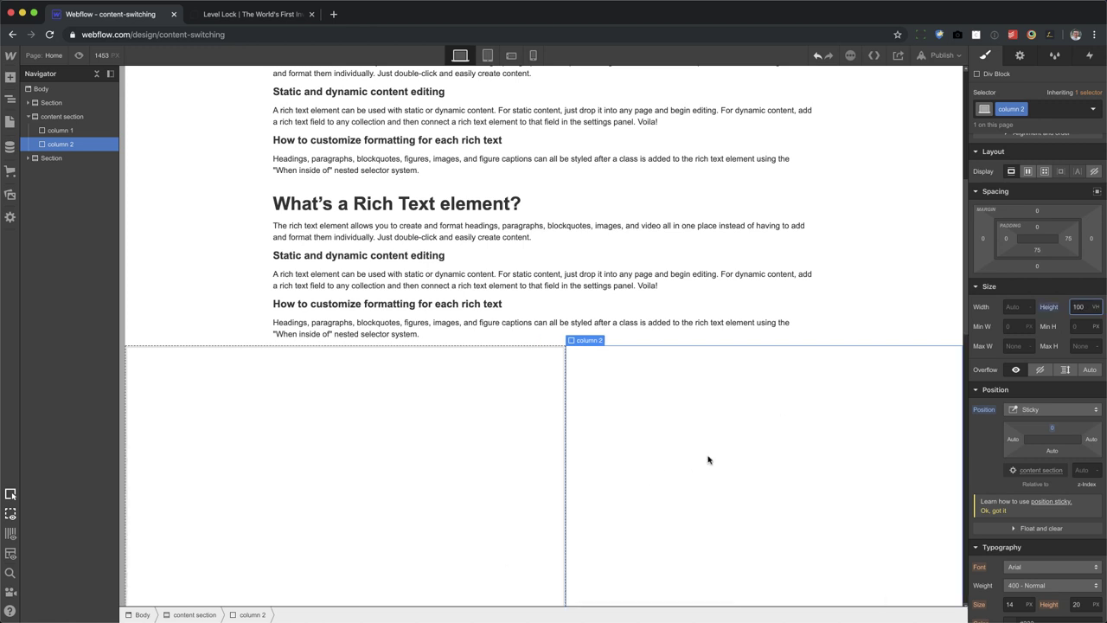
scroll(706, 457, down, 5)
scroll(721, 457, up, 3)
scroll(721, 457, up, 1)
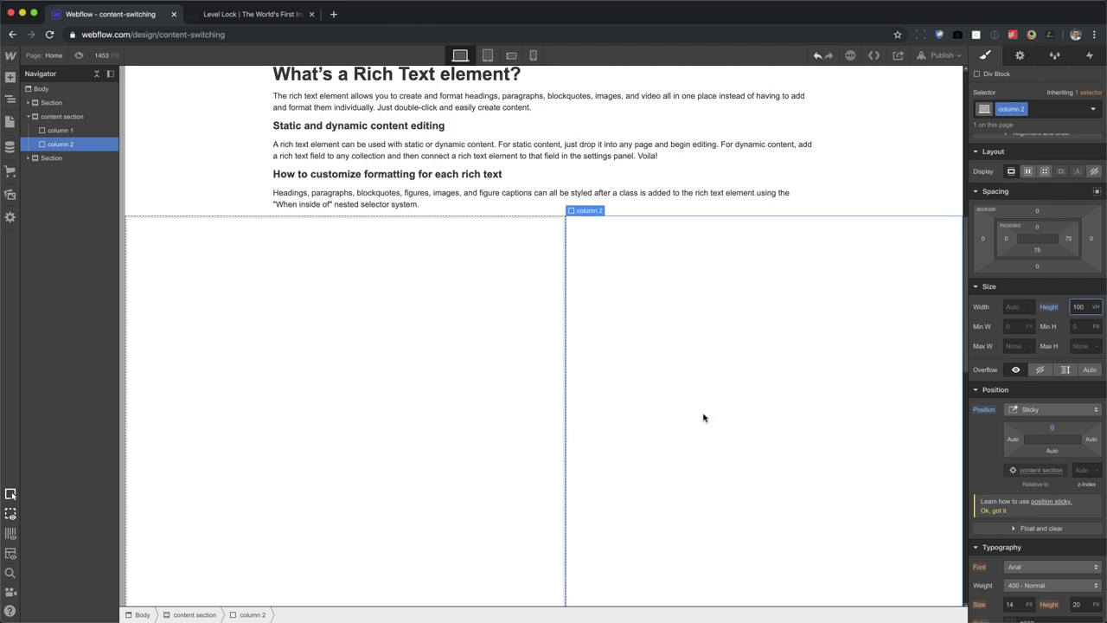
- Place a Div Block inside column 1 and give it the new class 'photo'
click(350, 315)
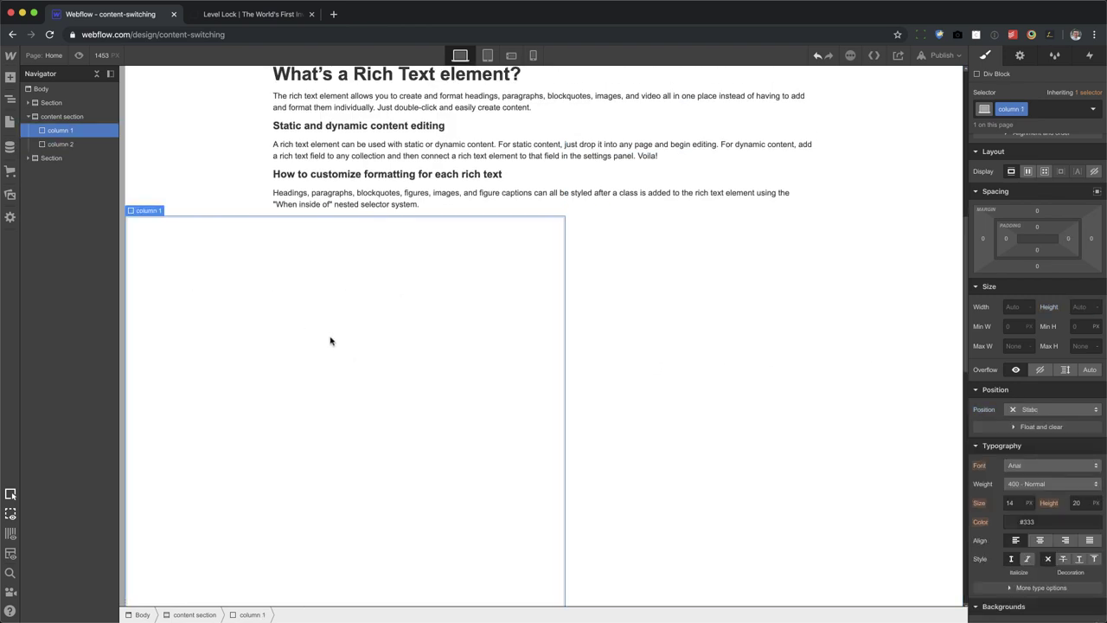
key(a)
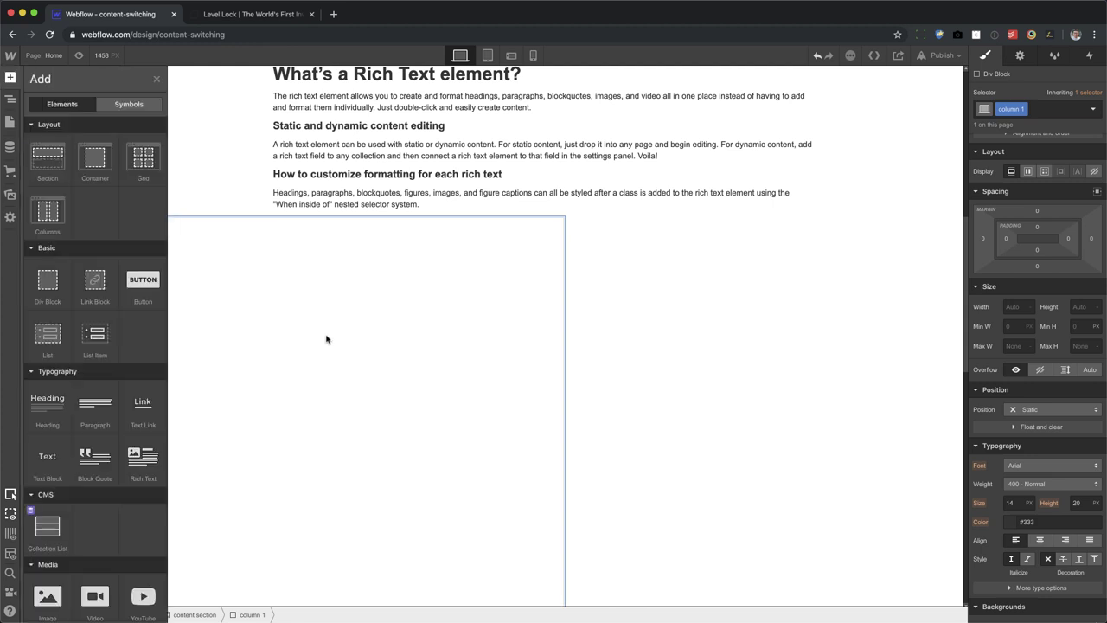
key(z)
key(a)
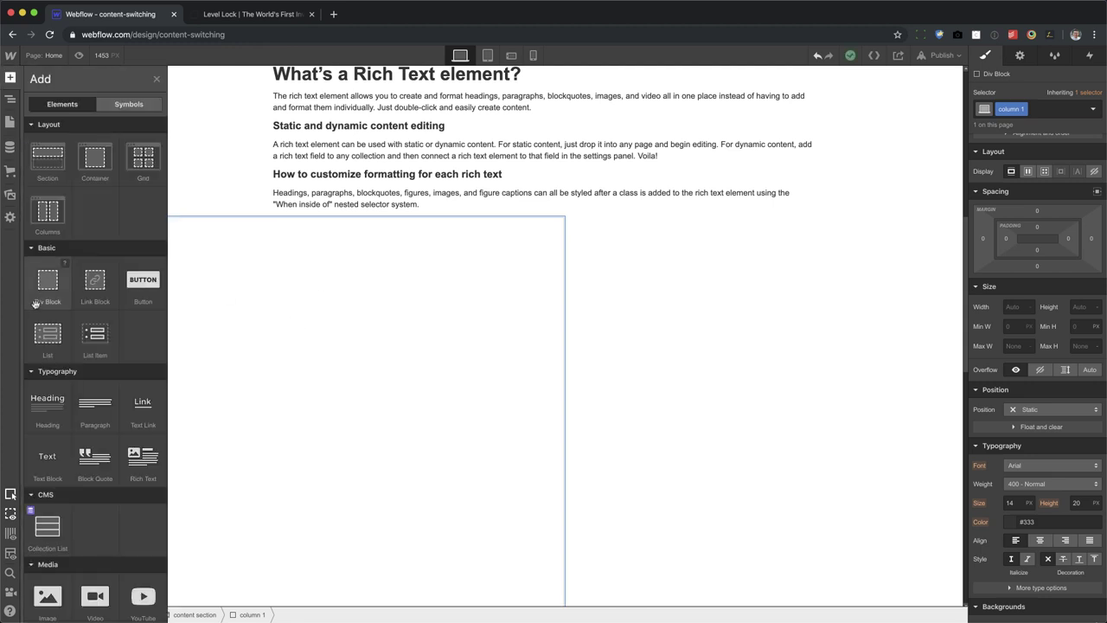
drag(49, 291, 383, 324)
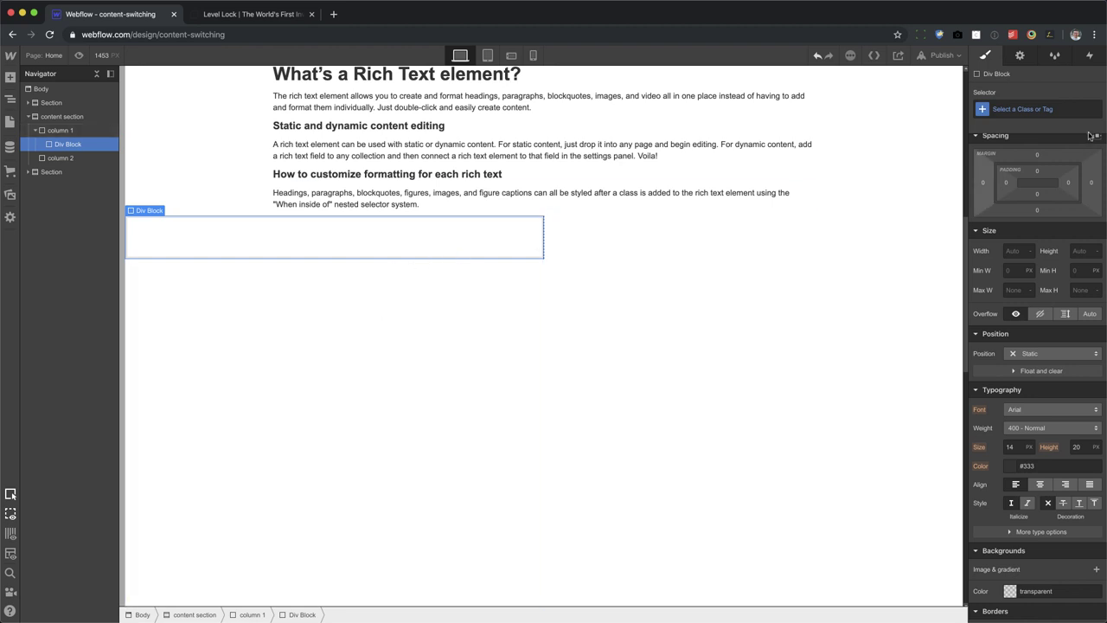
click(1033, 108)
text(photo)
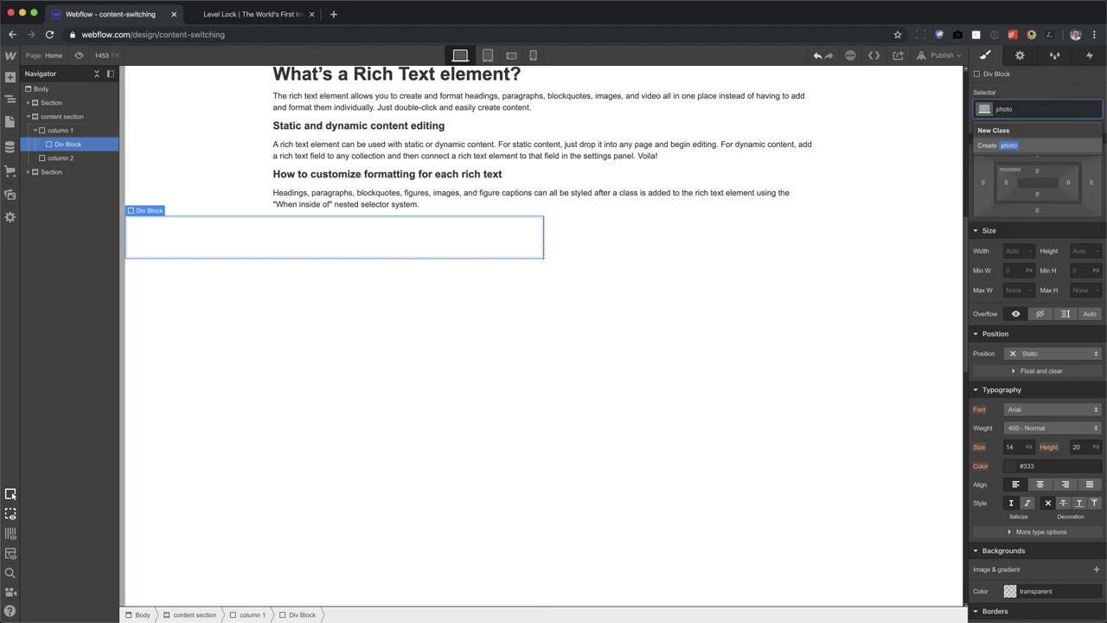
key(Return)
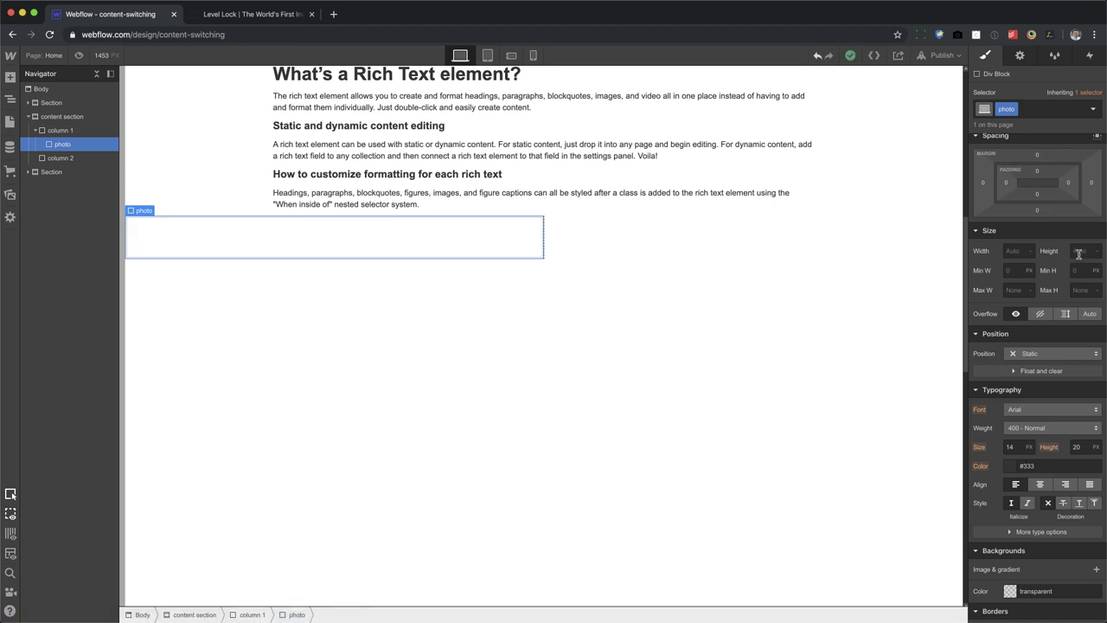
- Set the photo block's height to 800 px and duplicate it into three blocks
click(1079, 253)
text(800)
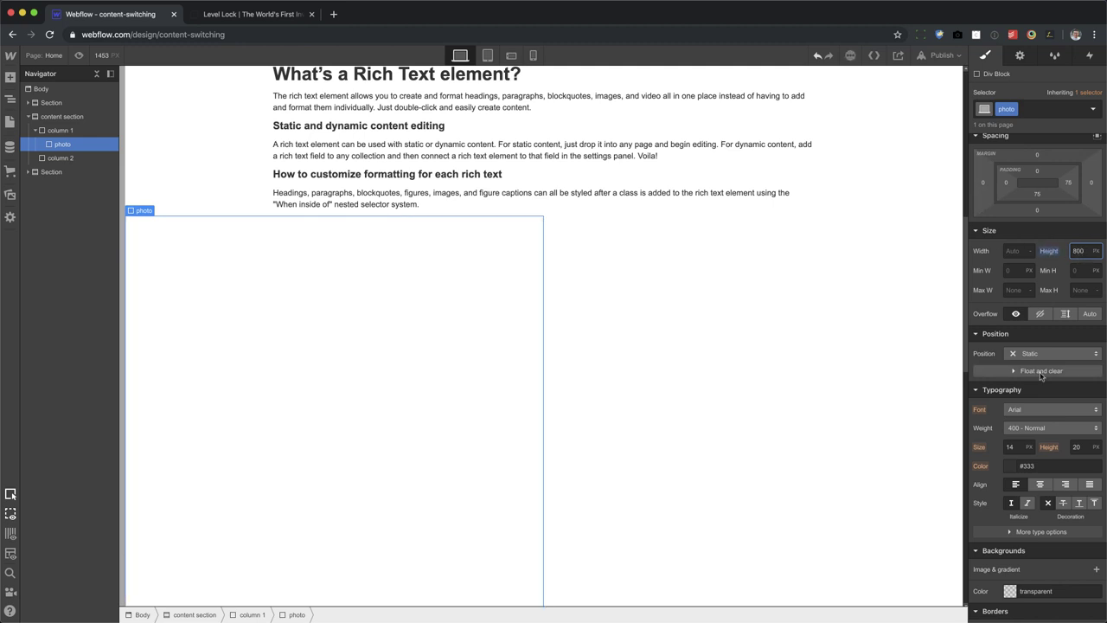
scroll(310, 292, up, 4)
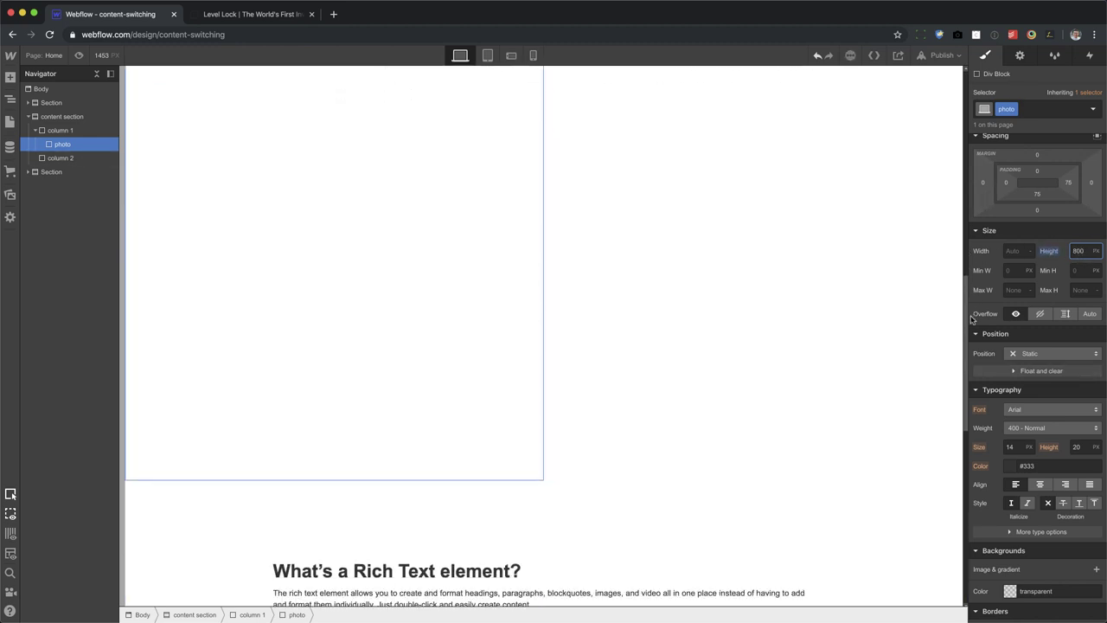
scroll(310, 292, down, 5)
key(Return)
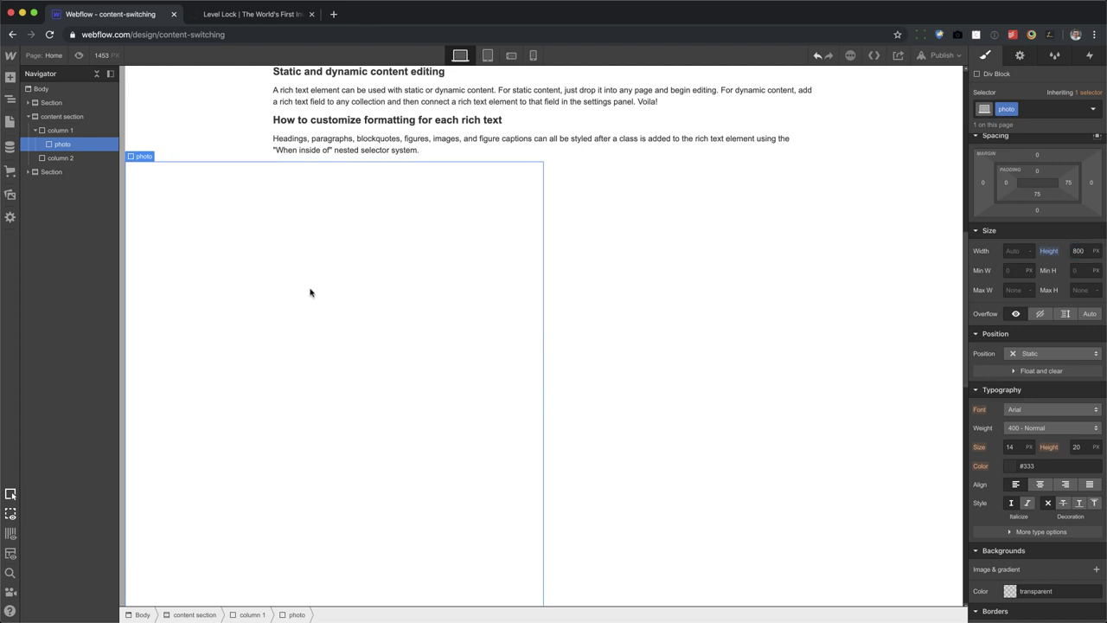
key(super+d)
key(super+d)
scroll(381, 361, down, 10)
scroll(364, 443, up, 10)
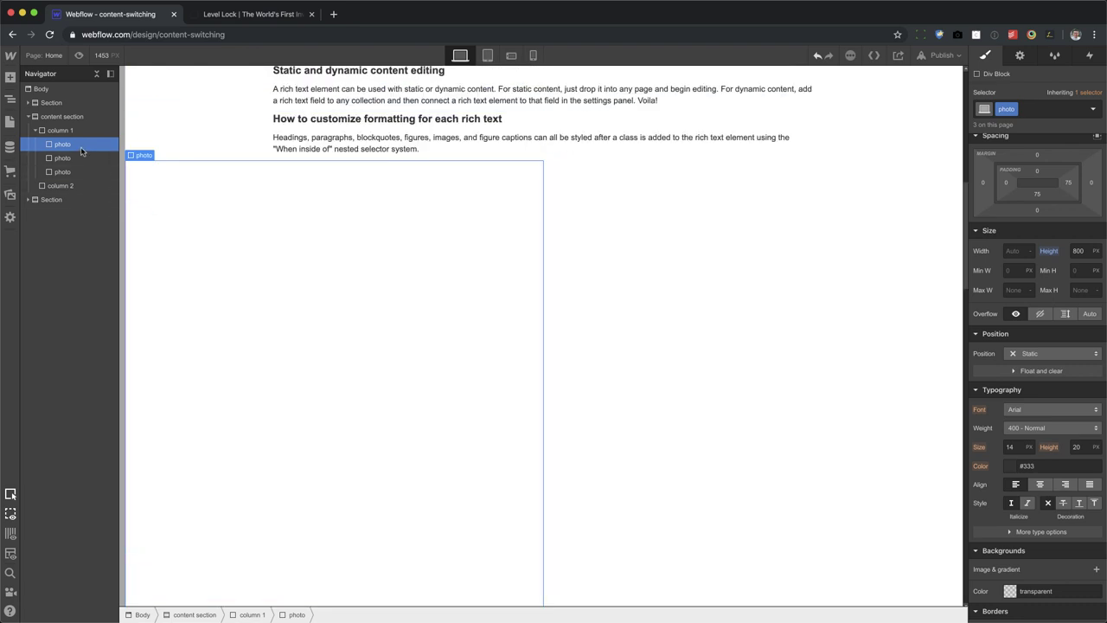
- Give the first photo combo class 1 and a centred, covering, no-repeat desk photo background
click(1042, 112)
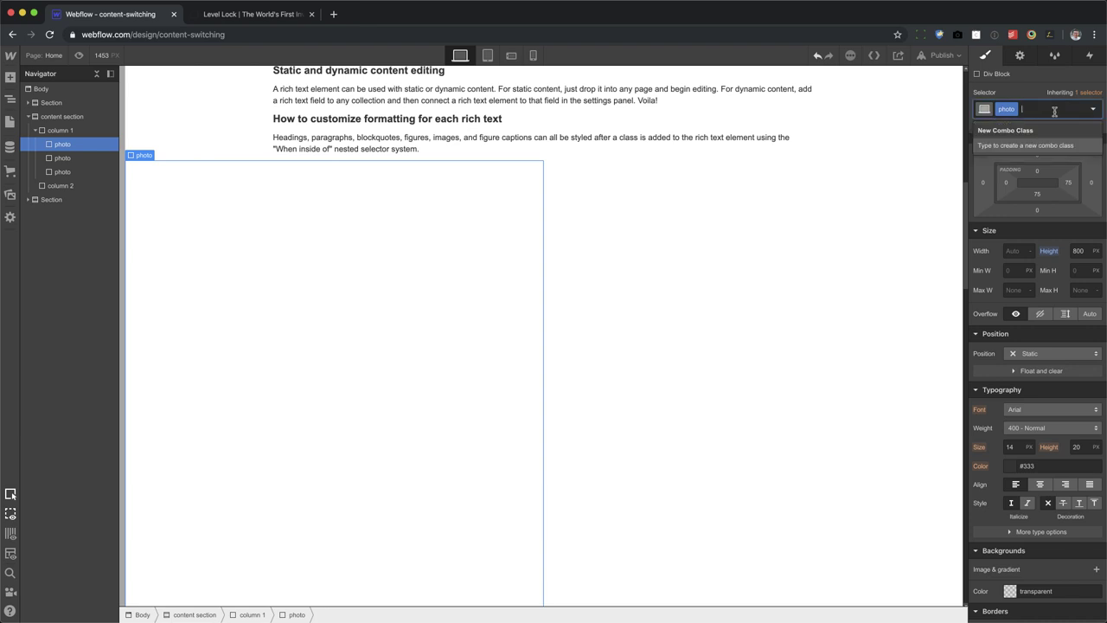
text(1)
key(Return)
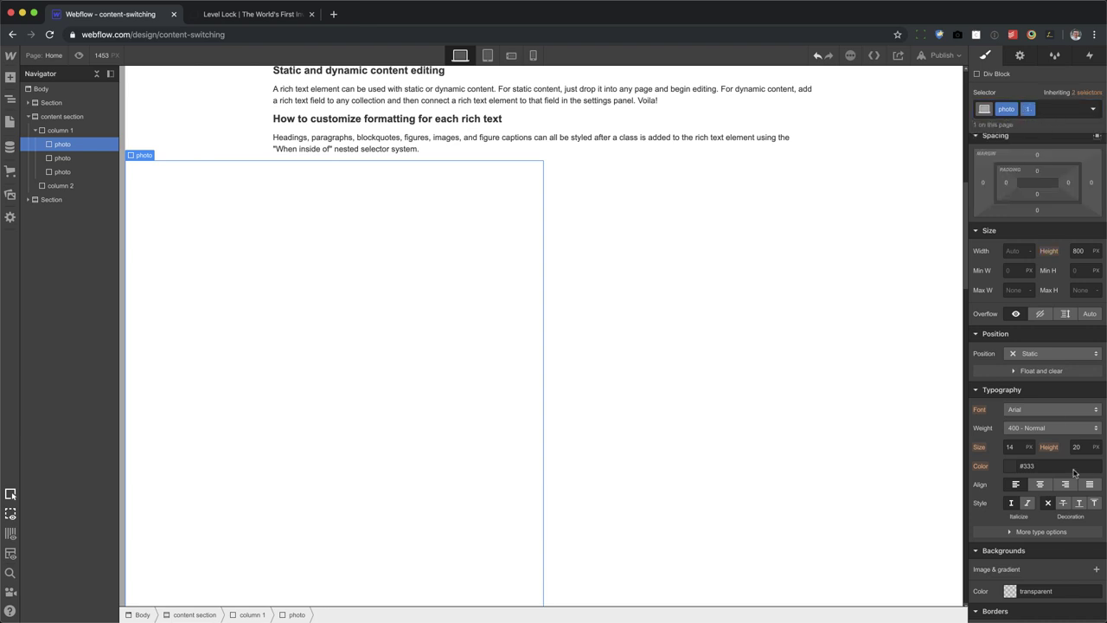
scroll(1074, 480, down, 3)
click(1096, 339)
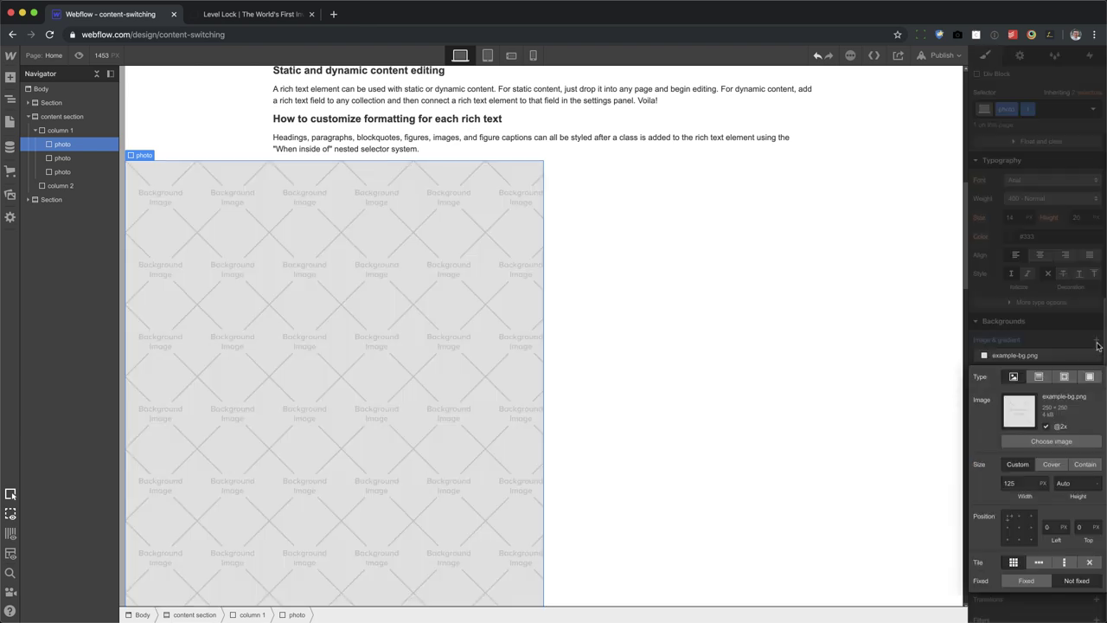
click(1043, 442)
click(47, 162)
click(1052, 464)
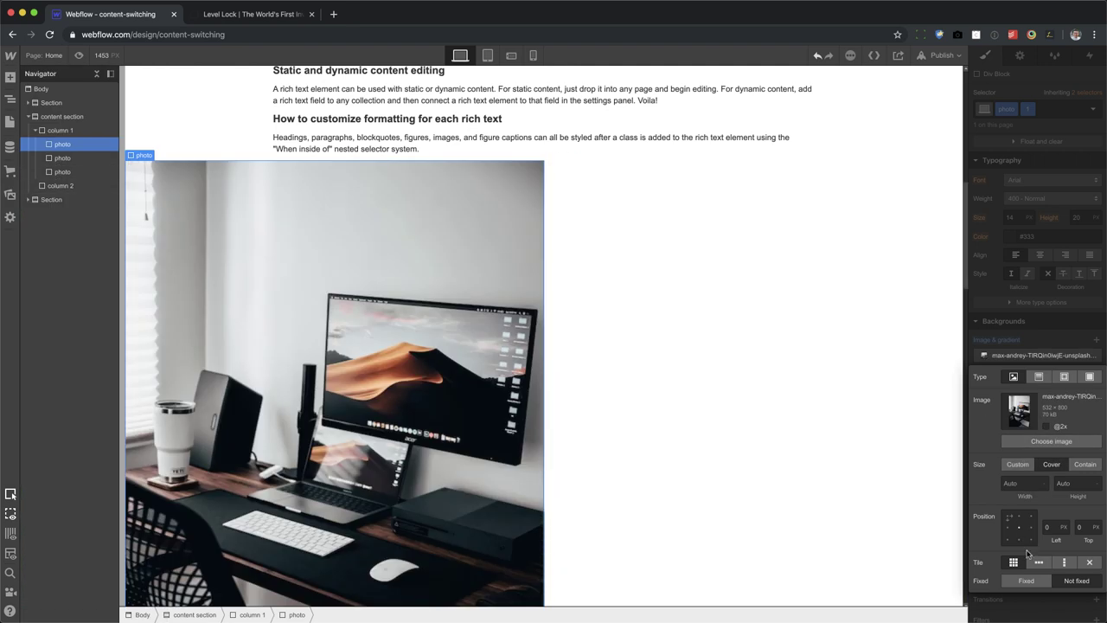
click(1019, 527)
click(1092, 563)
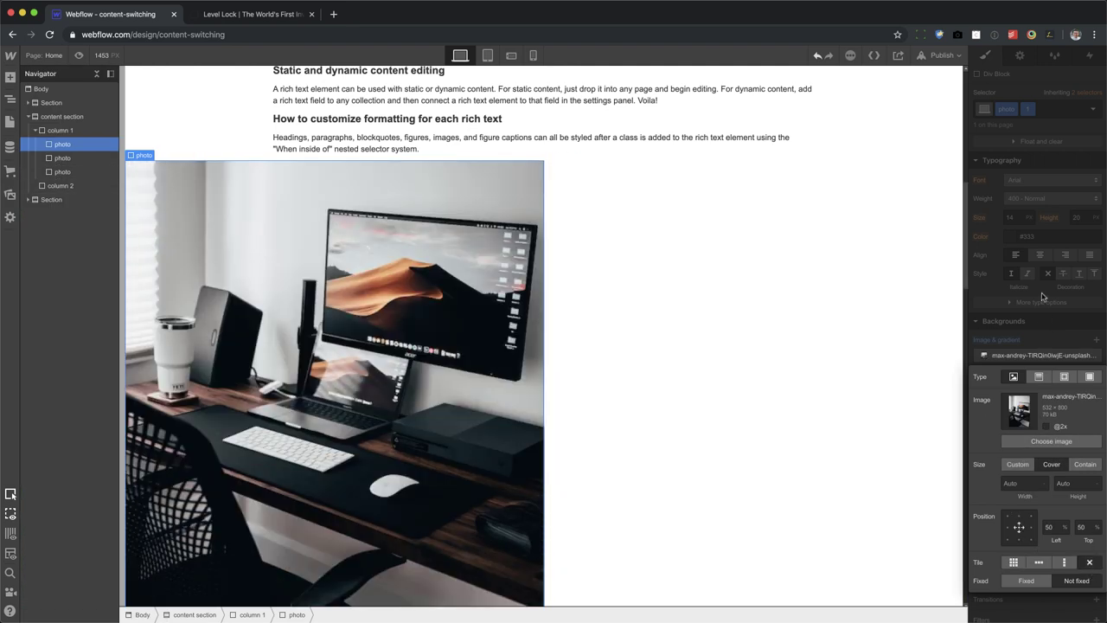
click(1042, 297)
scroll(519, 389, down, 3)
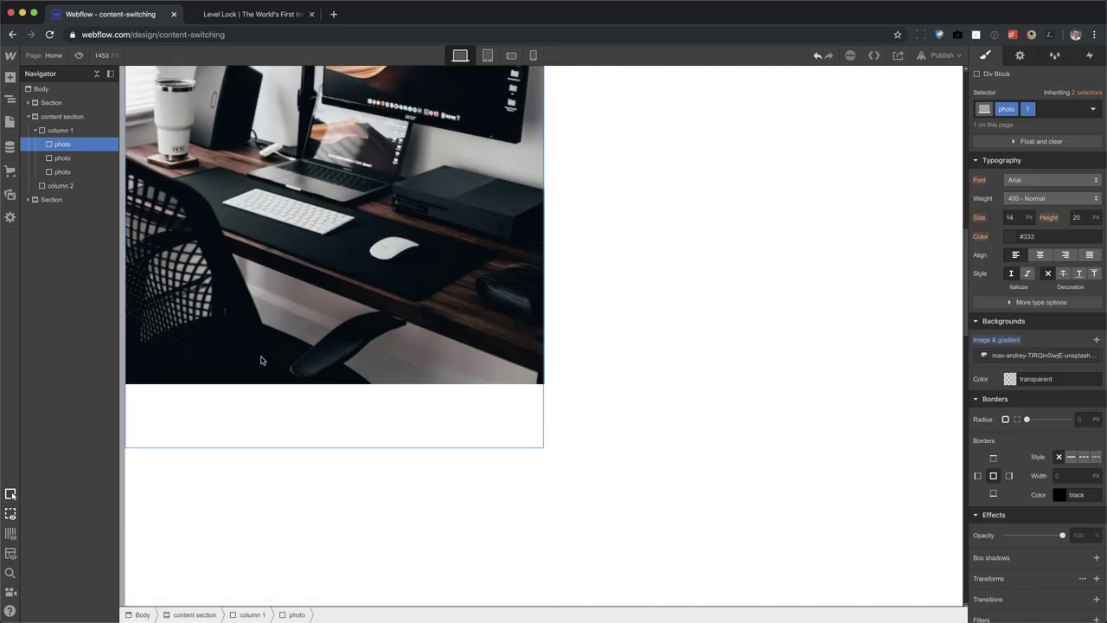
- Give the second photo combo class 2 and a centred Model X tail-light background image
click(502, 468)
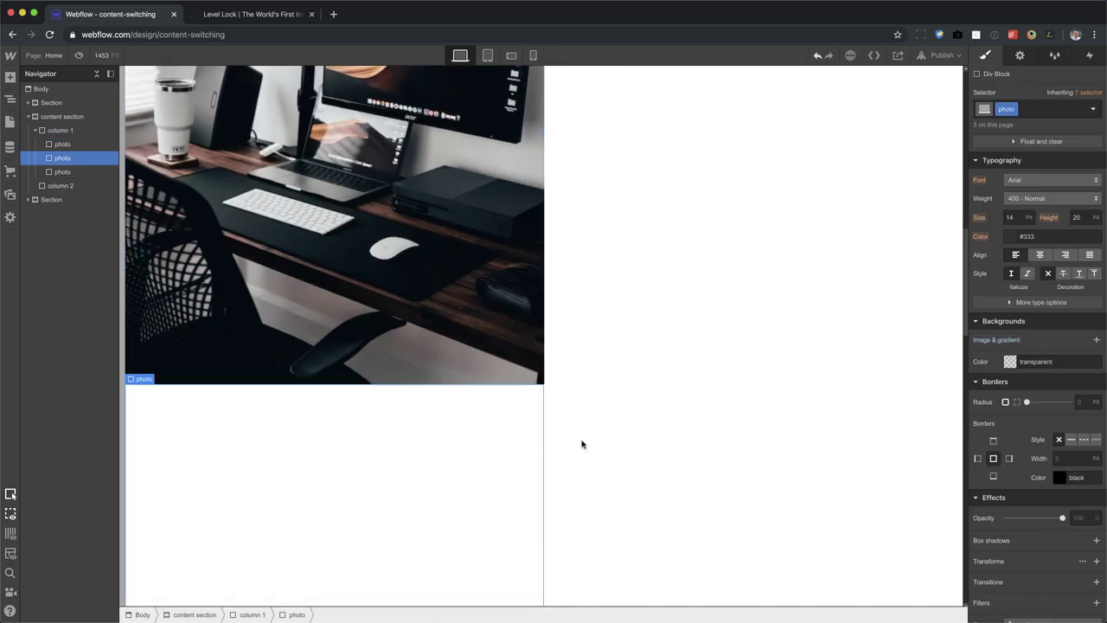
click(1050, 109)
text(2)
key(Return)
click(1096, 342)
click(1051, 441)
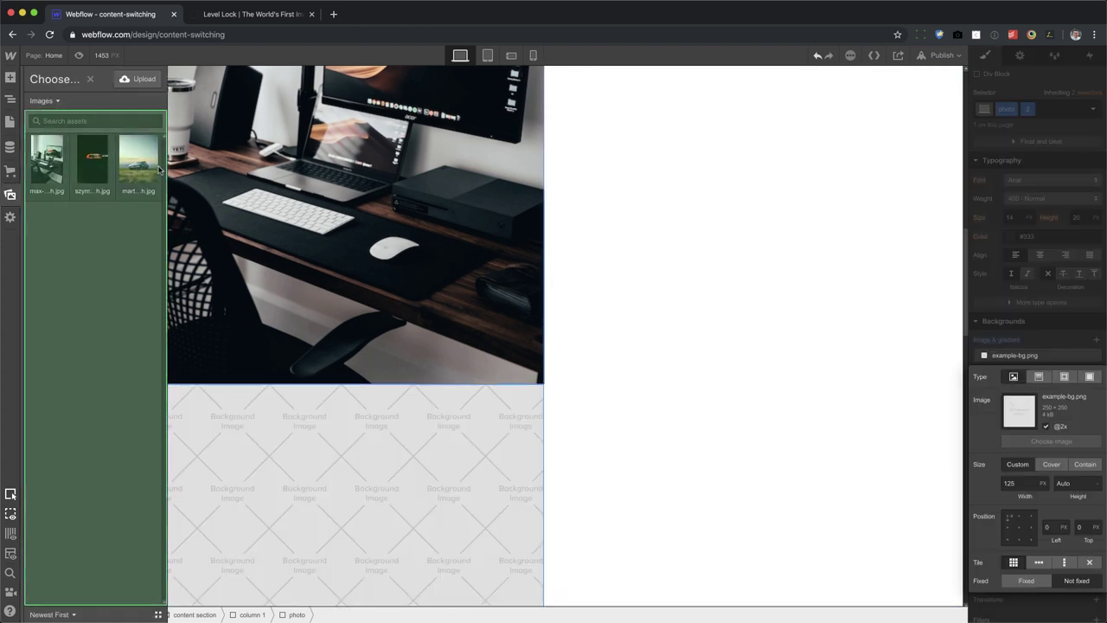
click(92, 160)
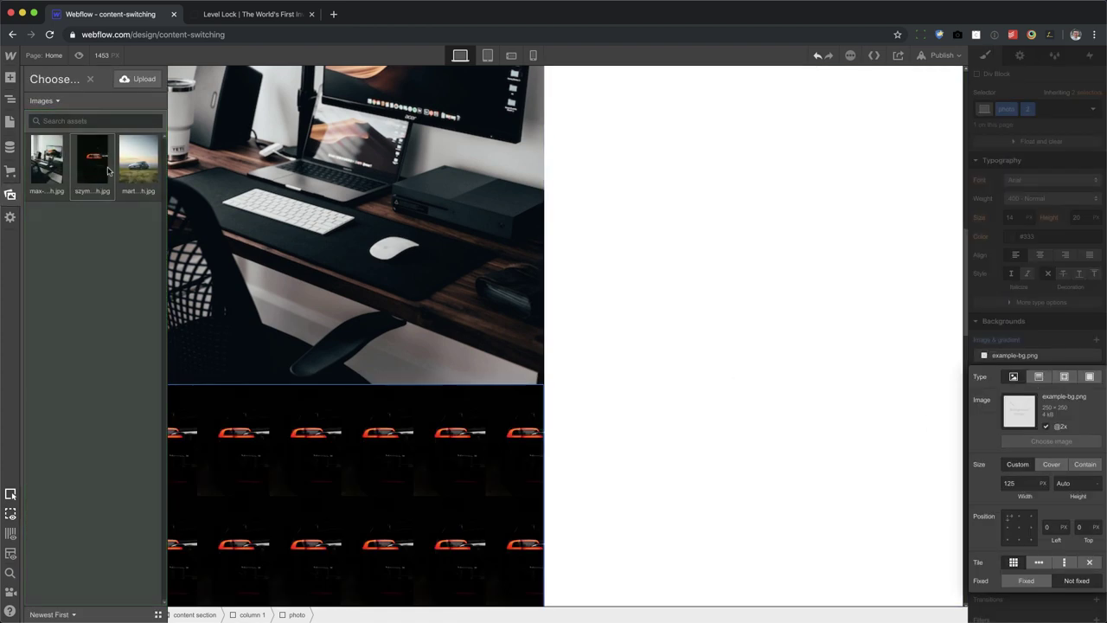
click(1019, 527)
scroll(435, 451, down, 4)
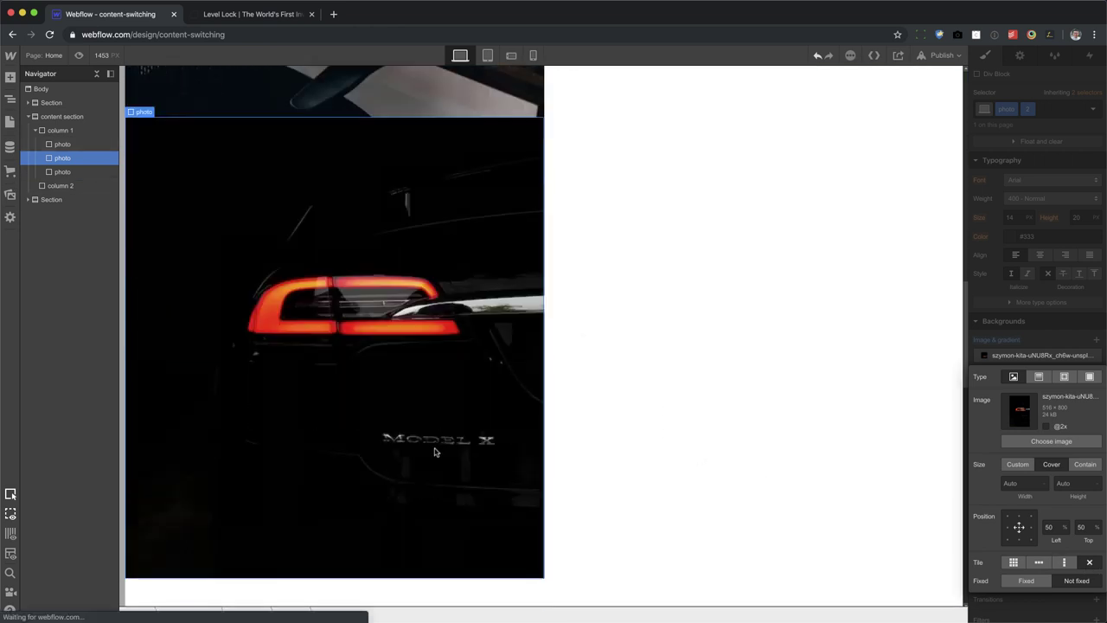
scroll(435, 452, down, 3)
- Give the third photo combo class 3 and a covering, no-repeat car-at-sunset background image
click(413, 496)
key(super+Return)
text(3)
key(Return)
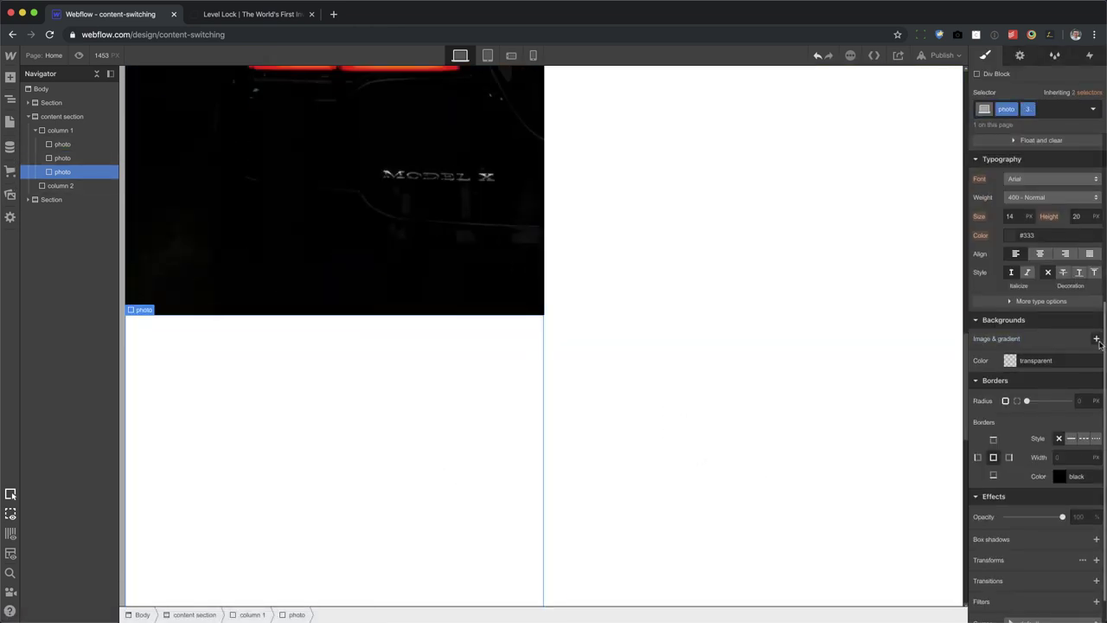
click(1097, 339)
click(1050, 440)
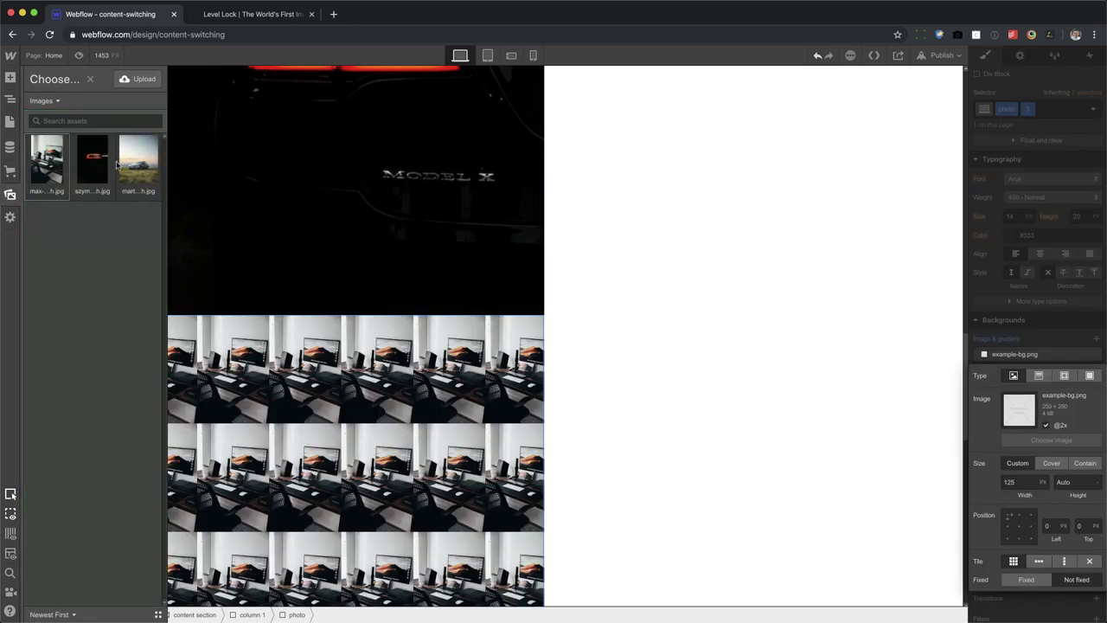
click(136, 160)
click(1051, 463)
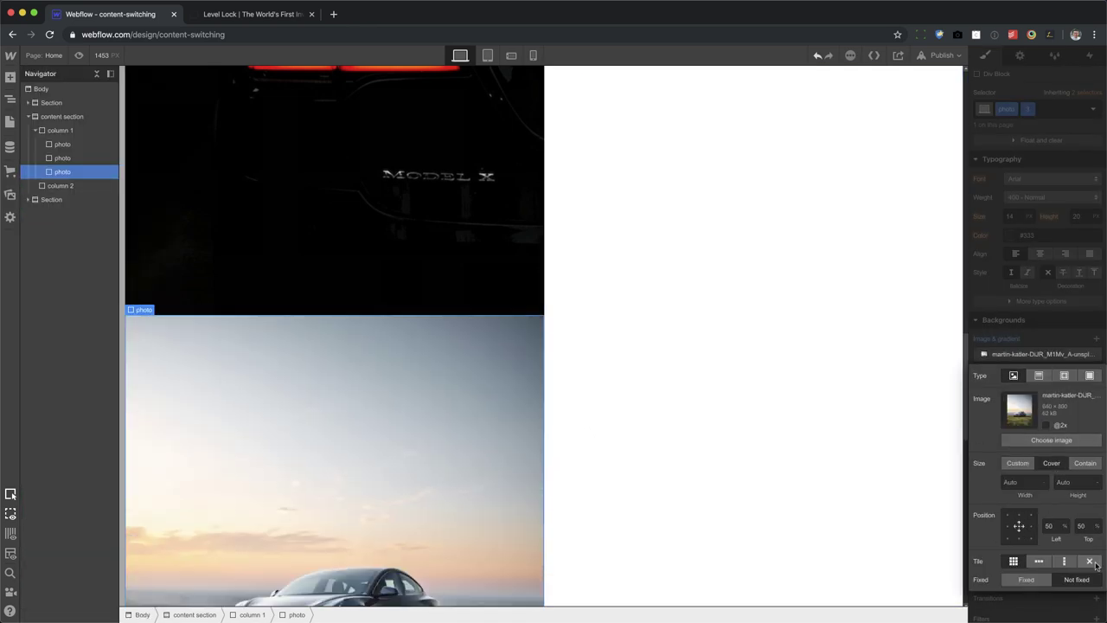
click(1092, 562)
click(492, 422)
scroll(467, 423, up, 10)
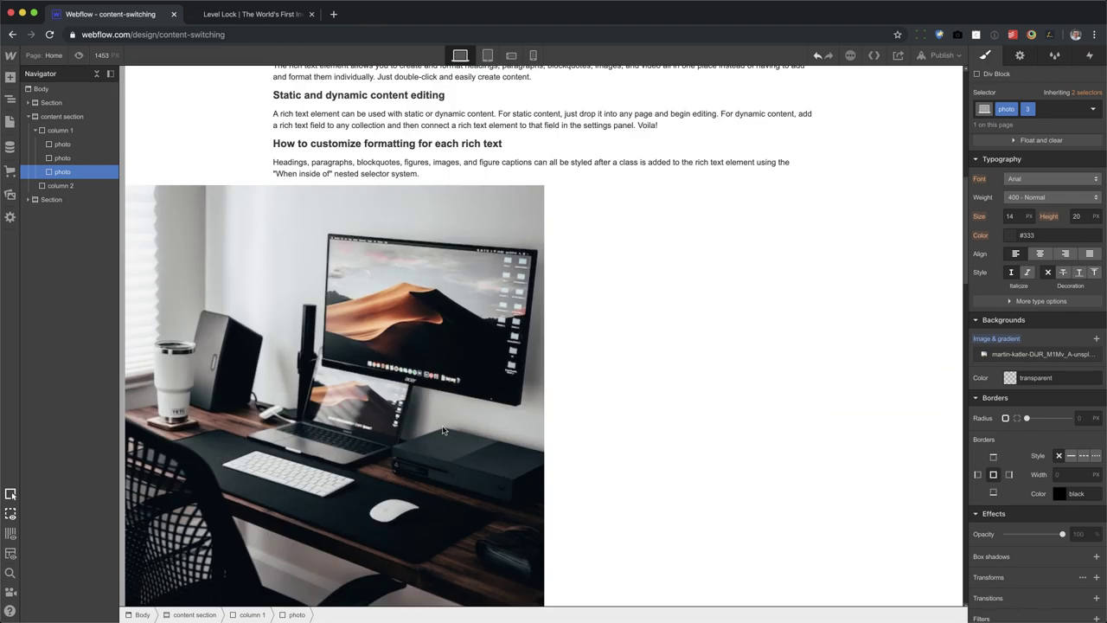
scroll(443, 430, down, 10)
scroll(661, 236, up, 4)
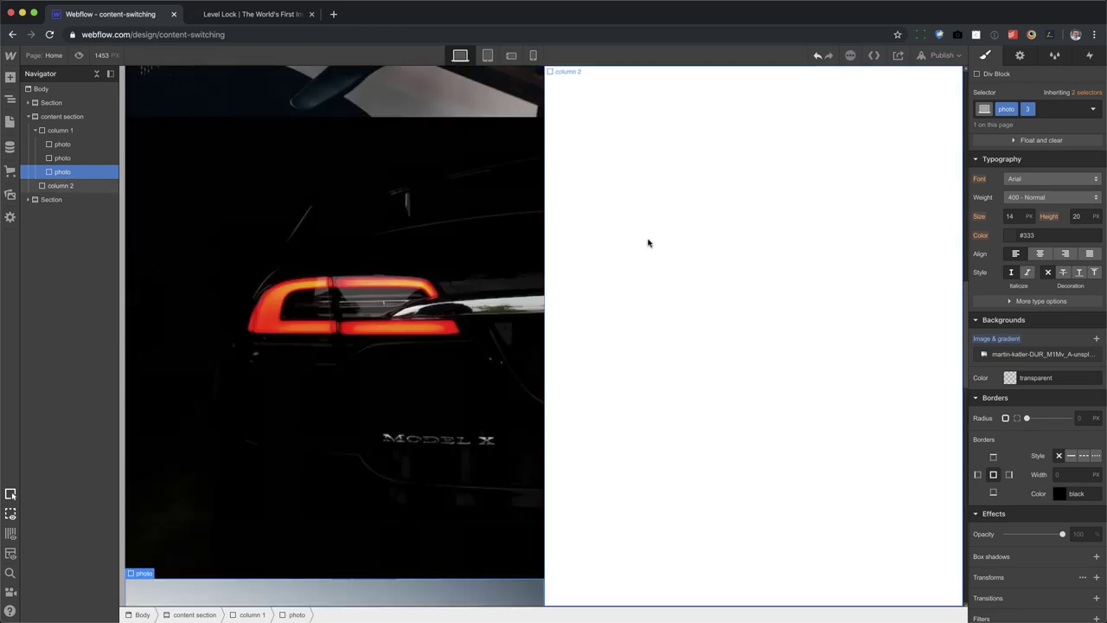
click(661, 236)
scroll(433, 347, up, 5)
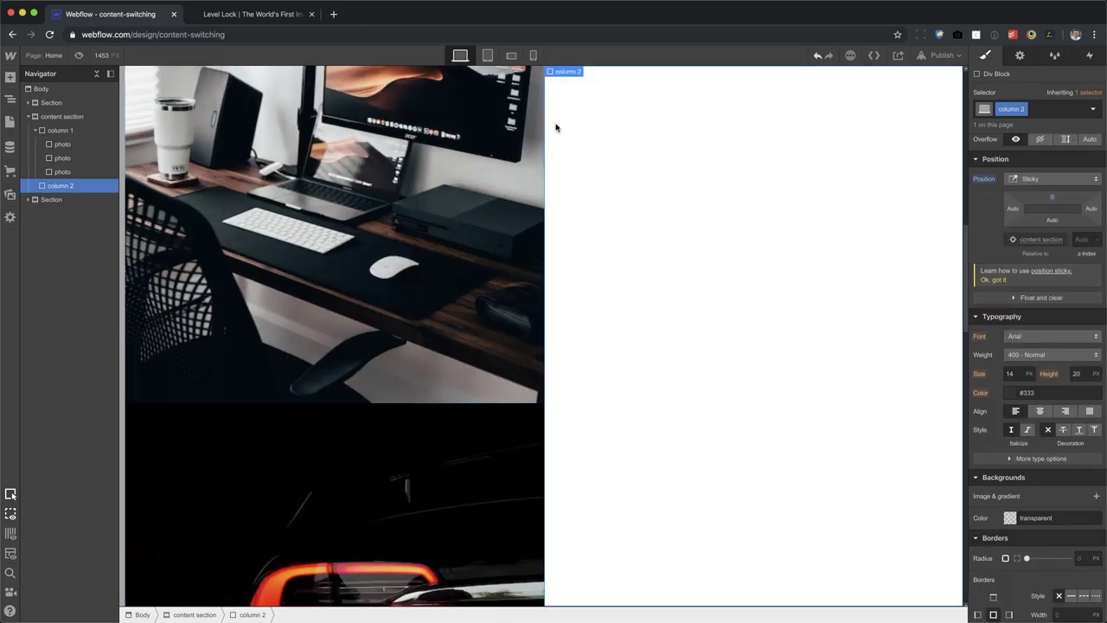
scroll(545, 143, up, 3)
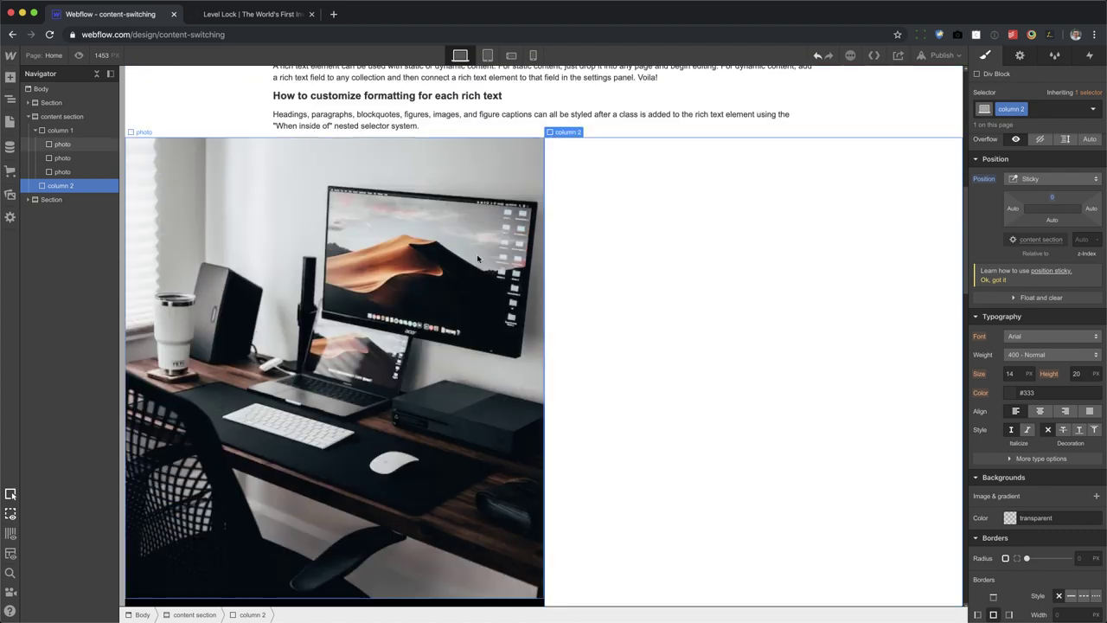
scroll(483, 285, down, 15)
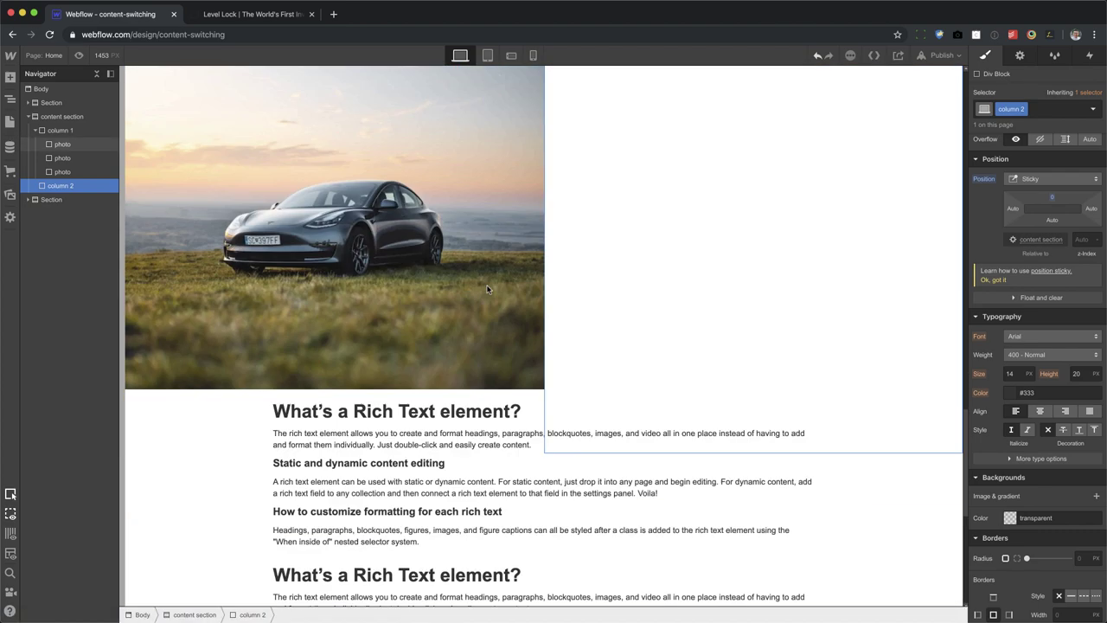
scroll(487, 288, down, 5)
scroll(486, 292, up, 10)
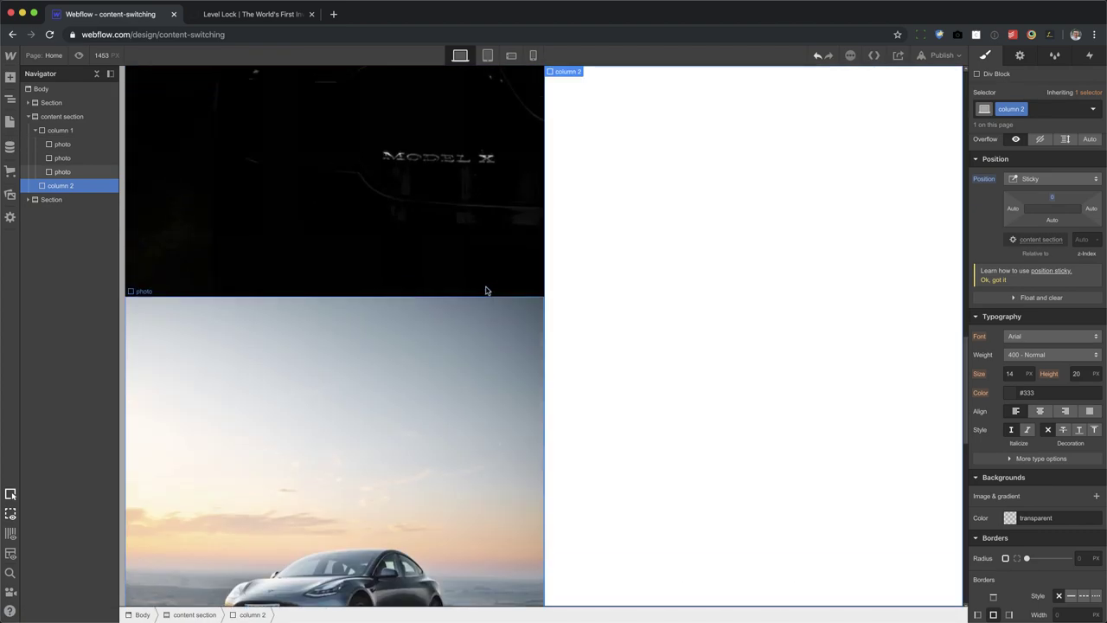
scroll(486, 291, down, 4)
scroll(486, 291, up, 3)
scroll(486, 291, down, 3)
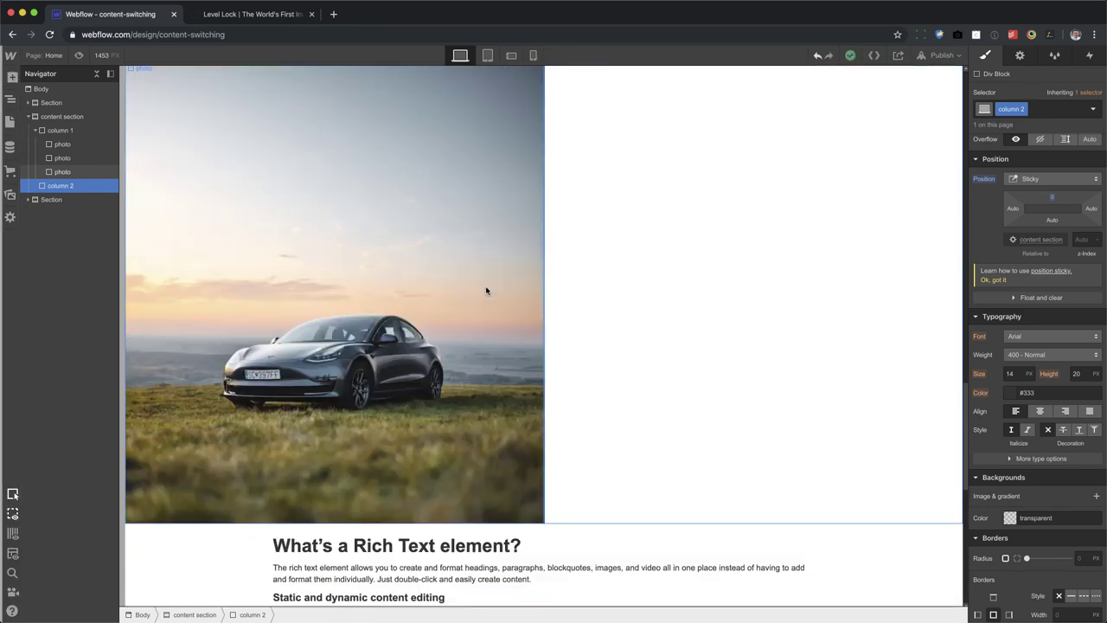
scroll(486, 290, up, 15)
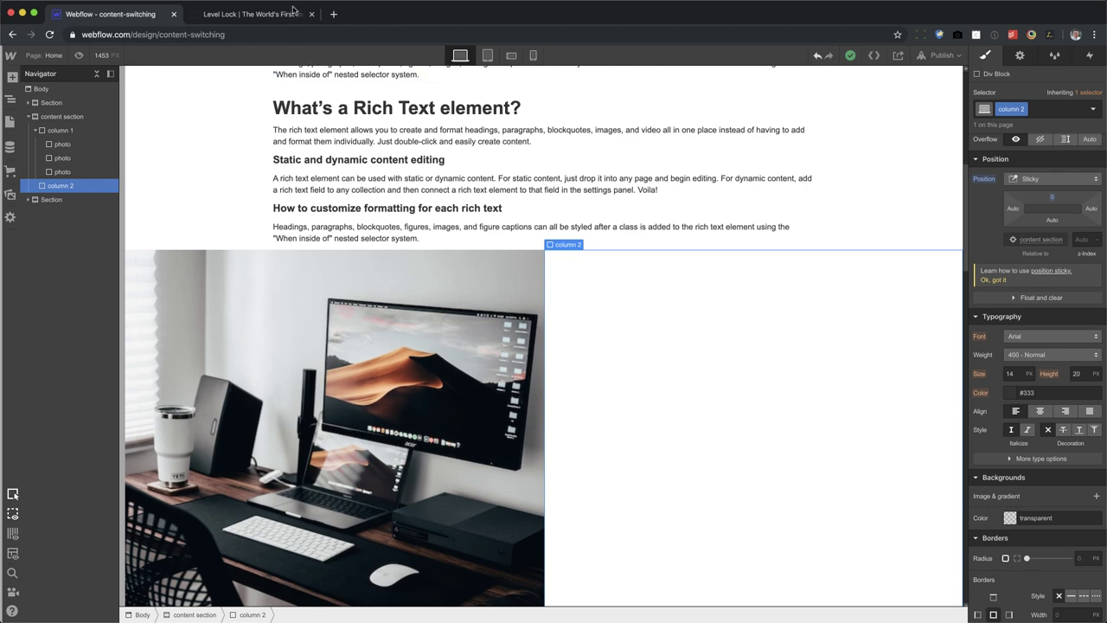
click(251, 13)
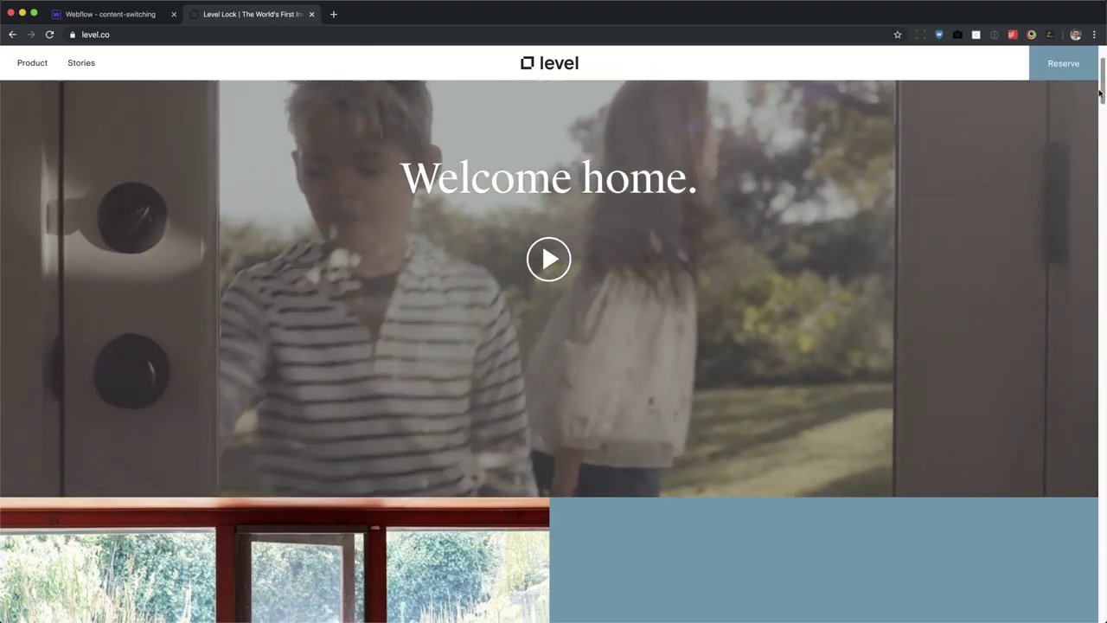
drag(1100, 93, 1100, 169)
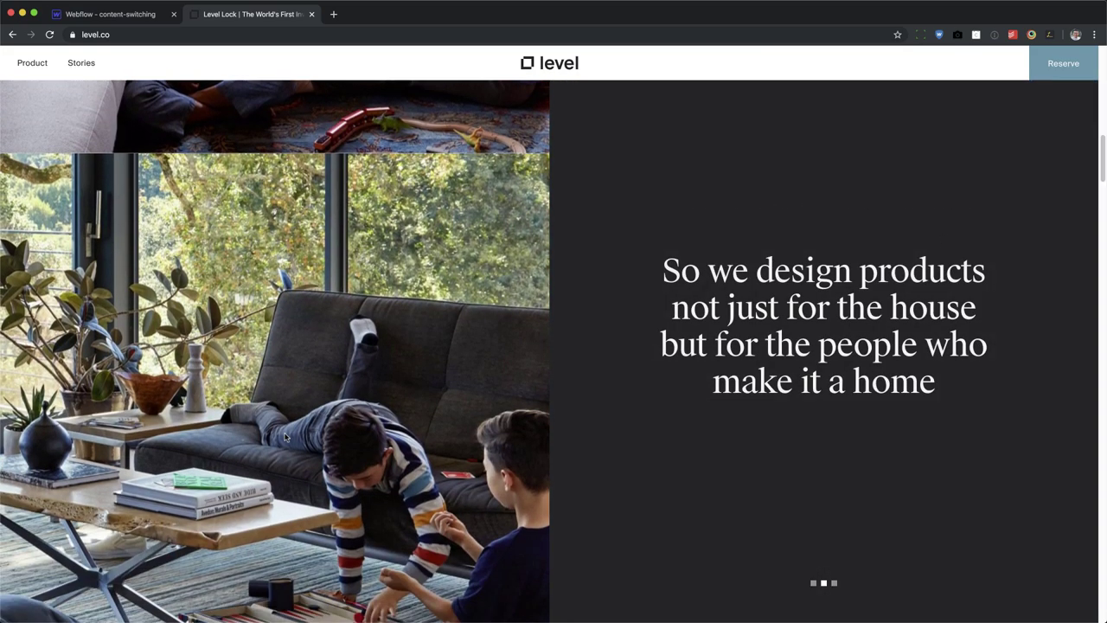
scroll(260, 424, down, 5)
scroll(294, 467, down, 3)
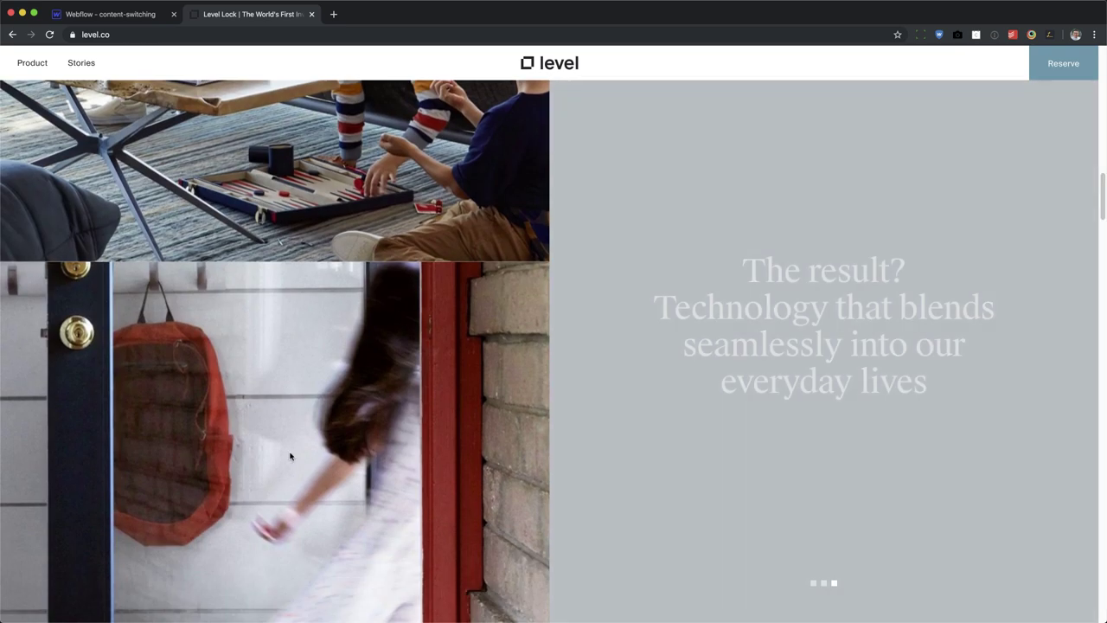
scroll(297, 473, up, 5)
scroll(296, 472, up, 5)
scroll(296, 464, up, 3)
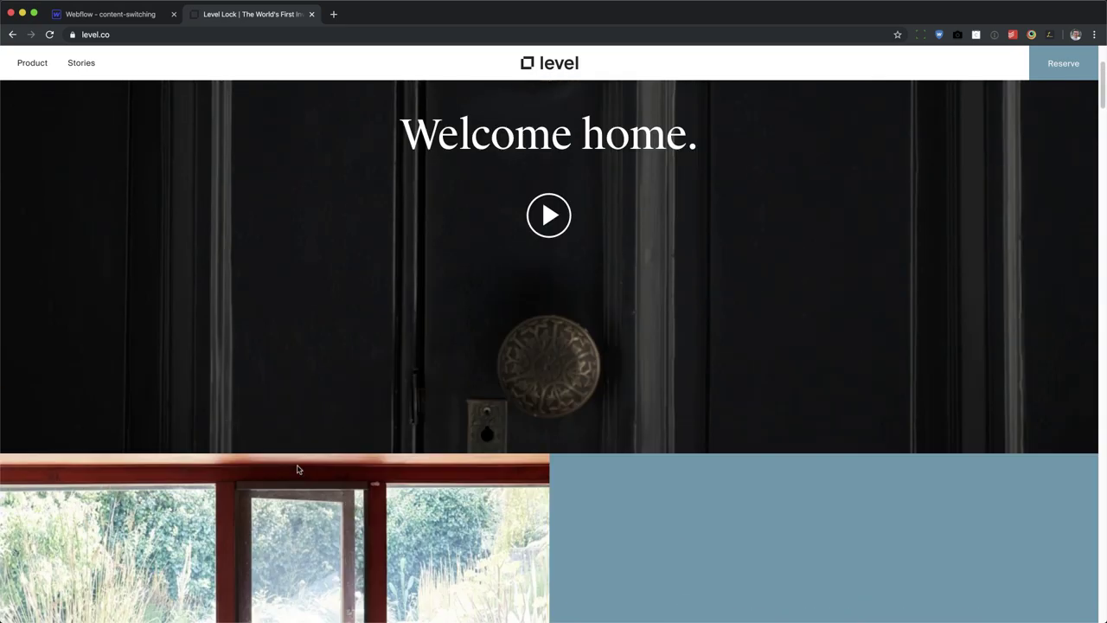
scroll(297, 467, down, 4)
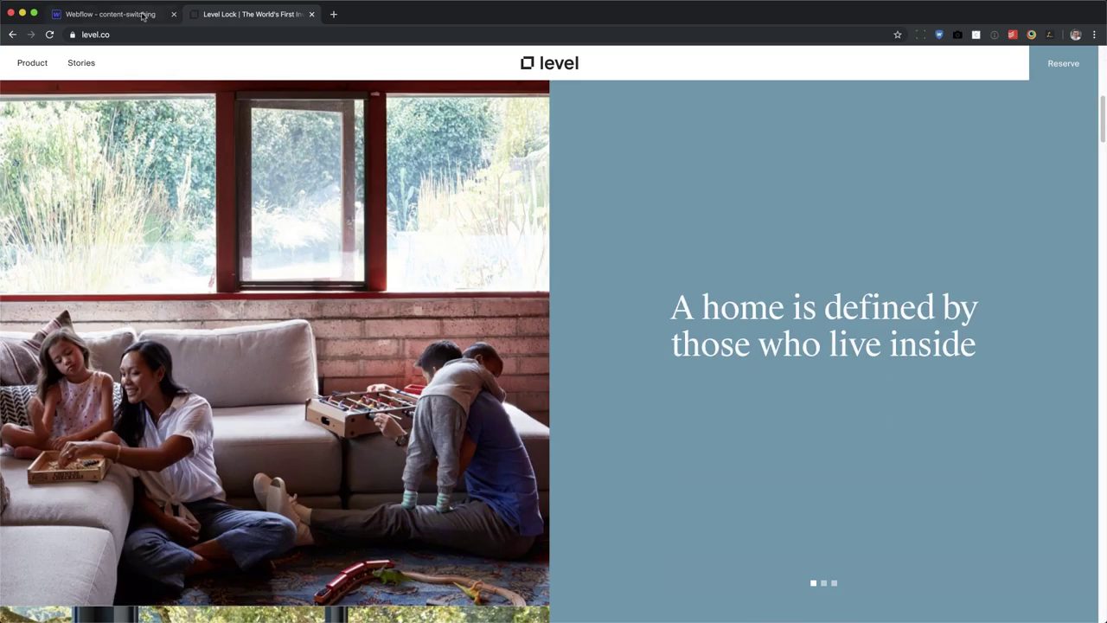
click(147, 14)
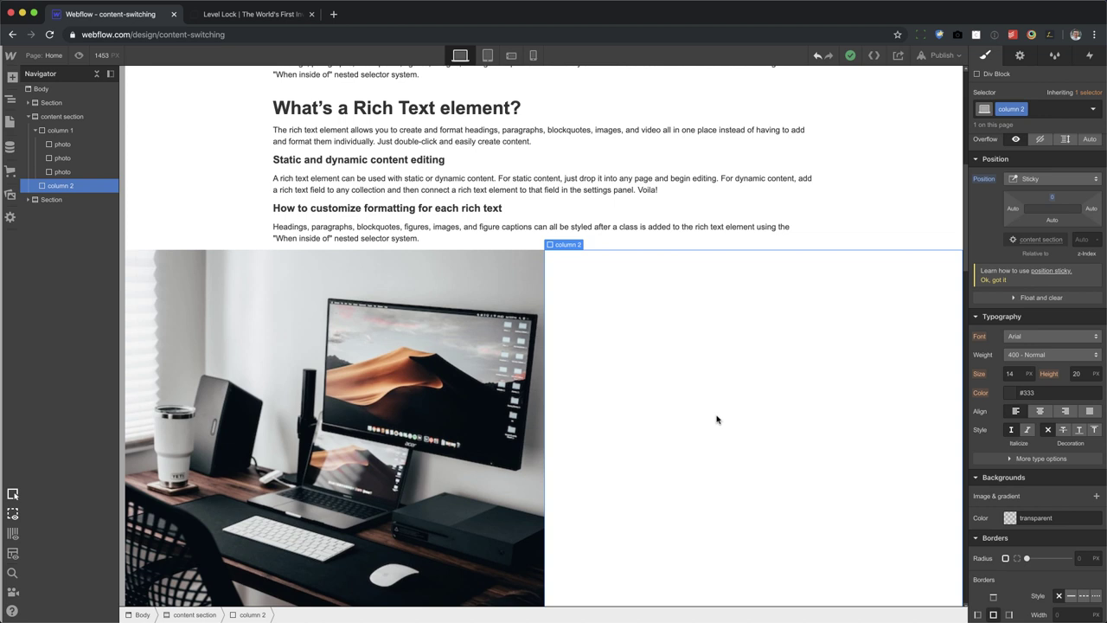
- Drop a Div Block into column 2 and apply the existing 'content holder' class
key(a)
drag(48, 279, 858, 277)
click(1022, 108)
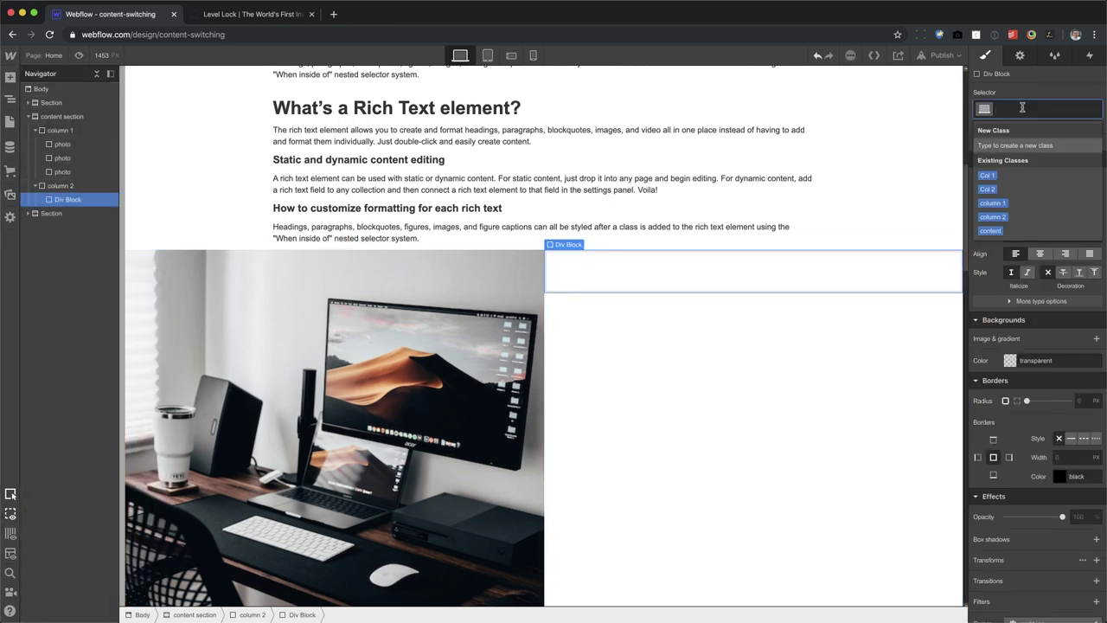
text(content)
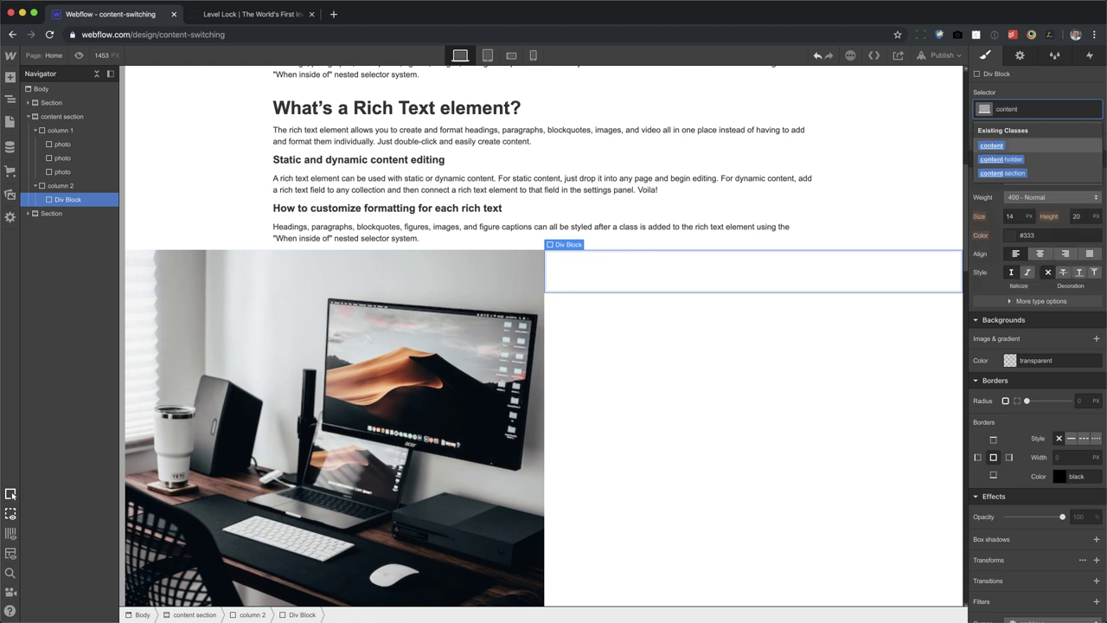
click(1001, 159)
scroll(1052, 253, up, 5)
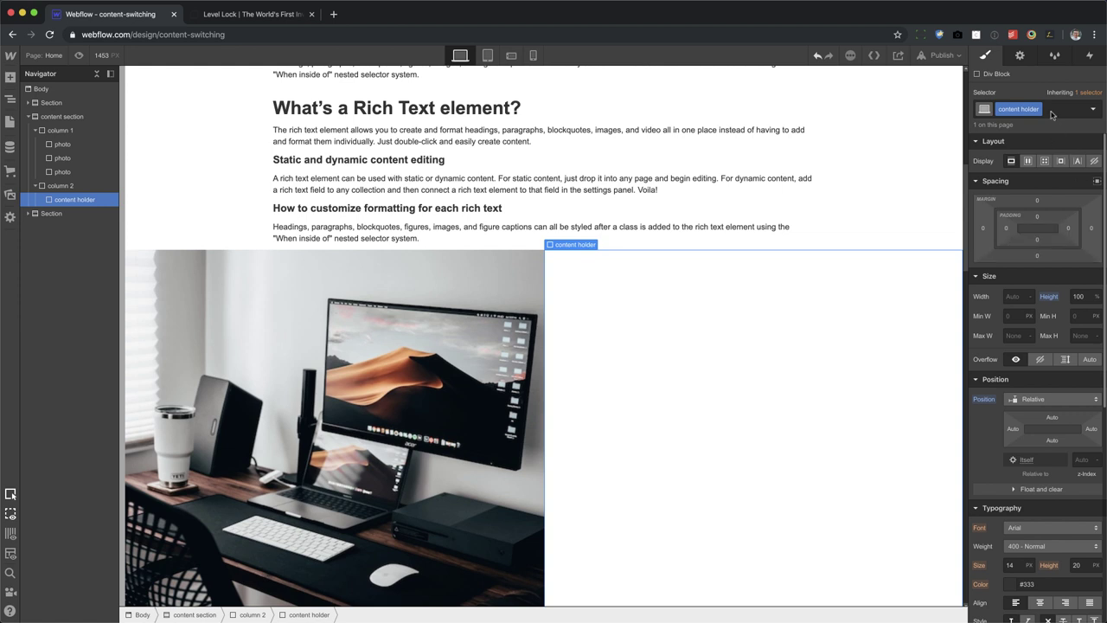
scroll(1034, 130, up, 1)
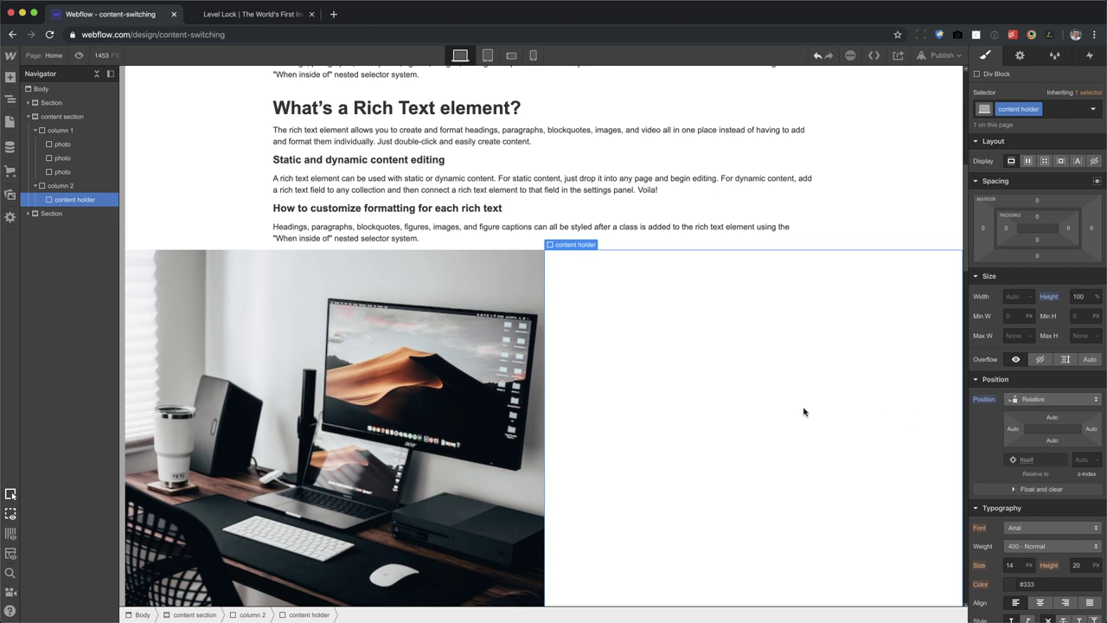
- Place a Div Block inside content holder and give it the new class 'the content'
key(a)
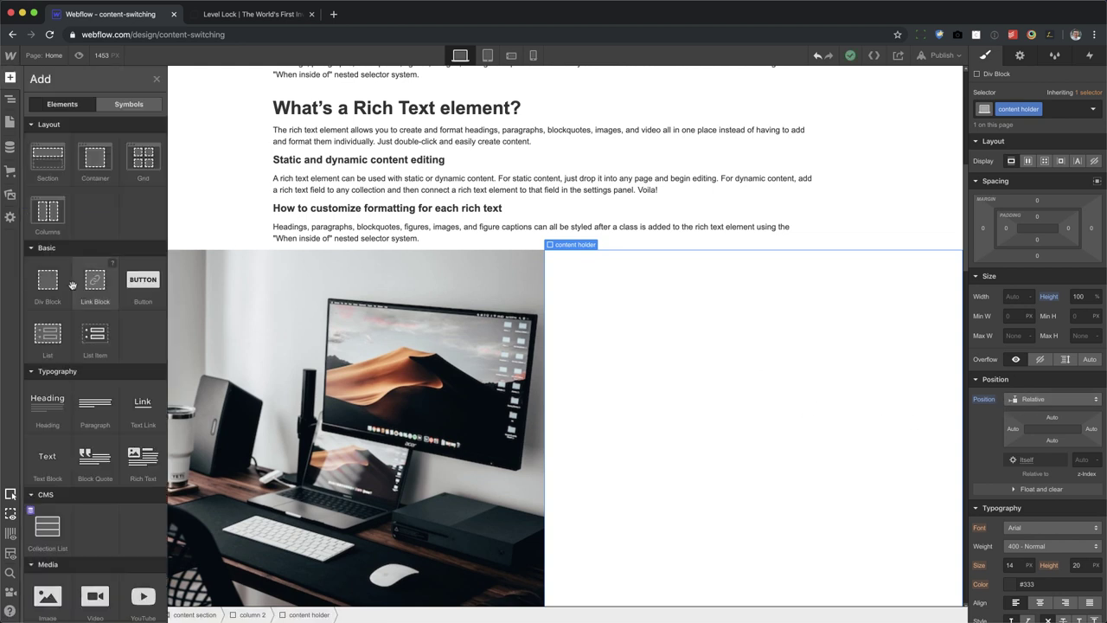
drag(54, 279, 718, 403)
click(1050, 110)
text(cx)
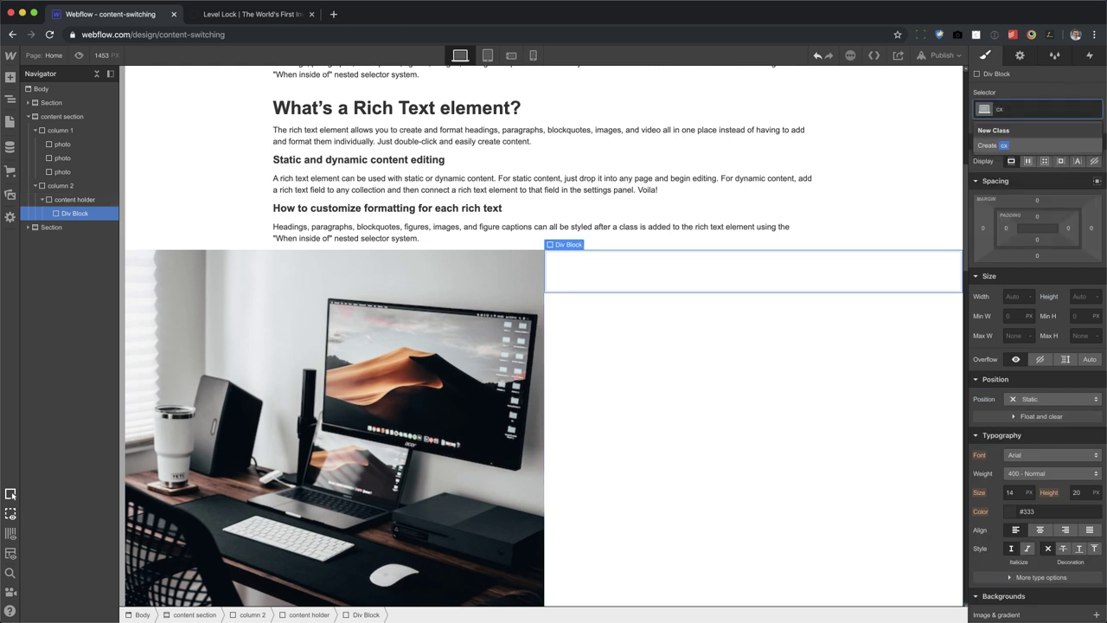
key(BackSpace)
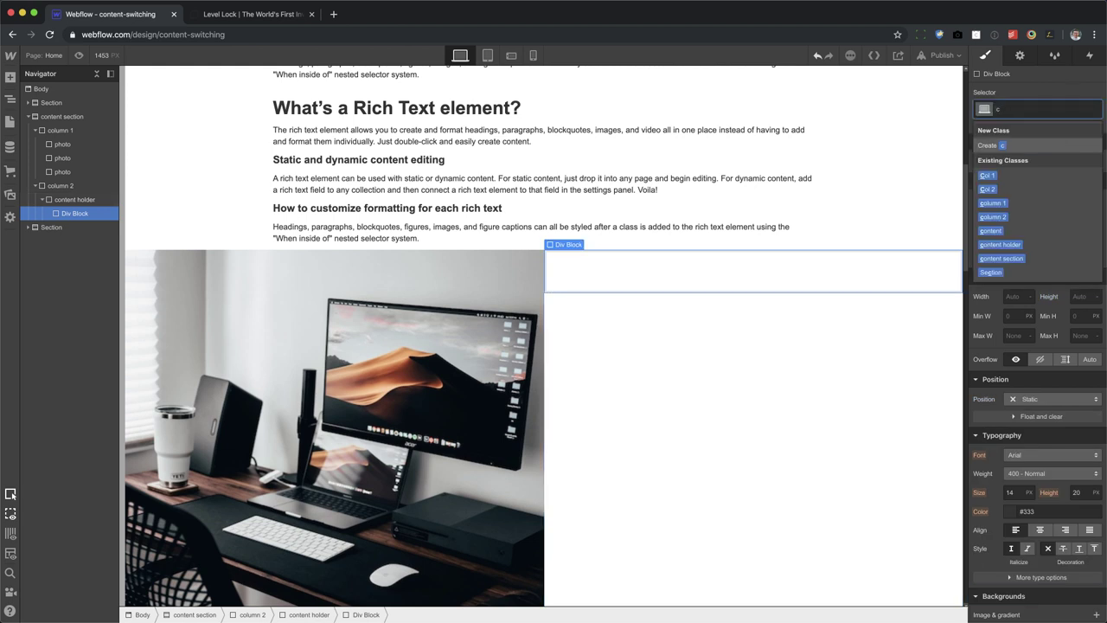
key(BackSpace)
text(the content)
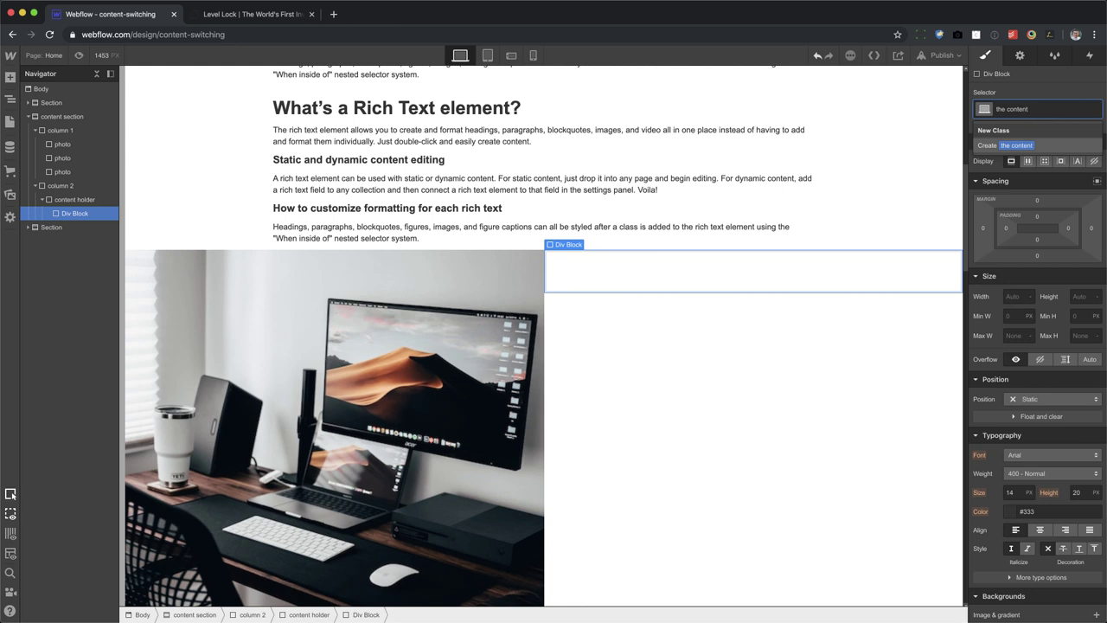
key(Return)
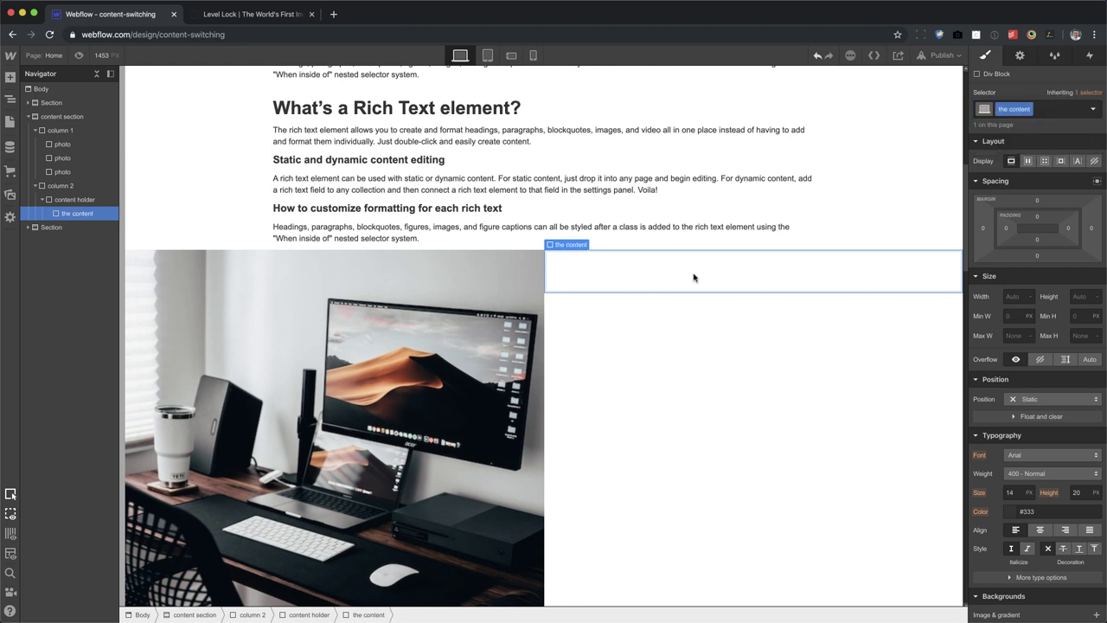
- Make 'the content' absolute, filling content holder, with flex display centring its children both ways
click(1079, 296)
click(1035, 402)
click(1048, 430)
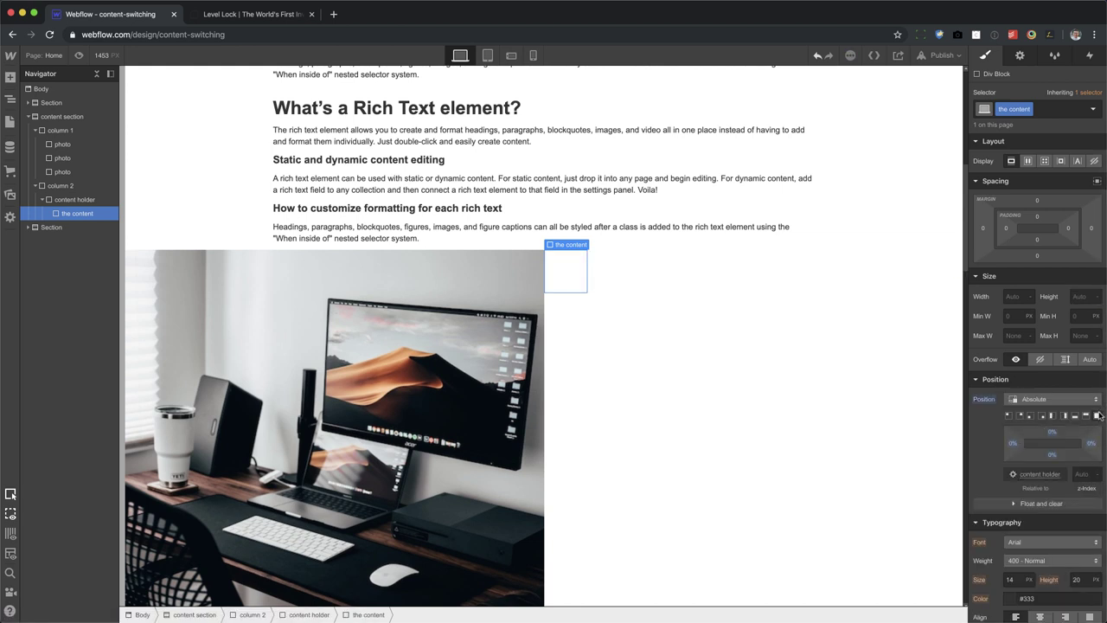
click(1097, 415)
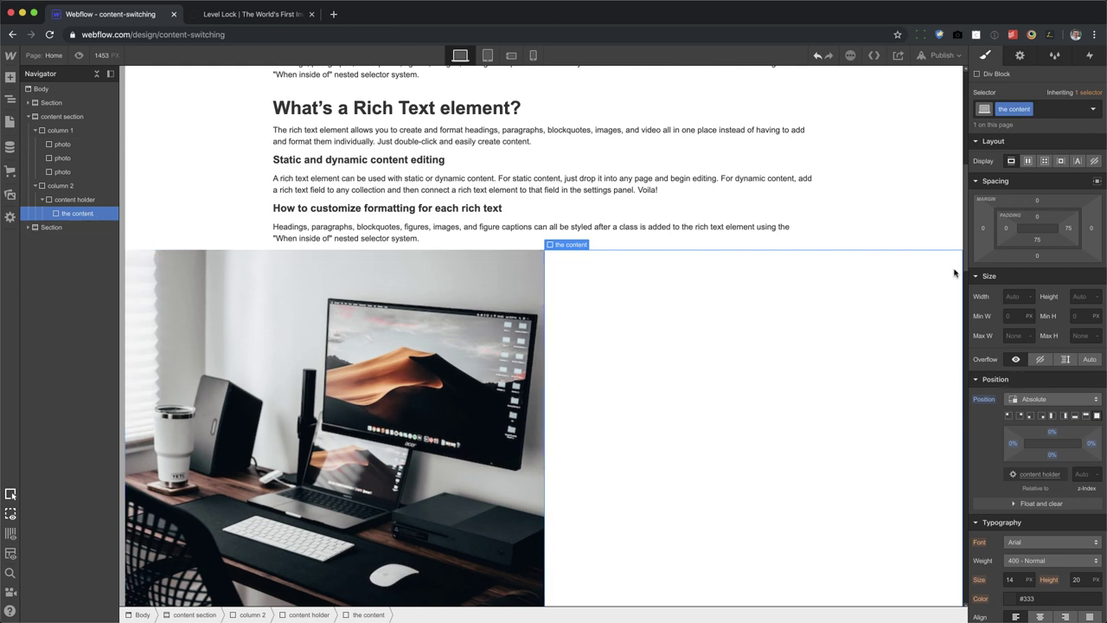
click(1028, 162)
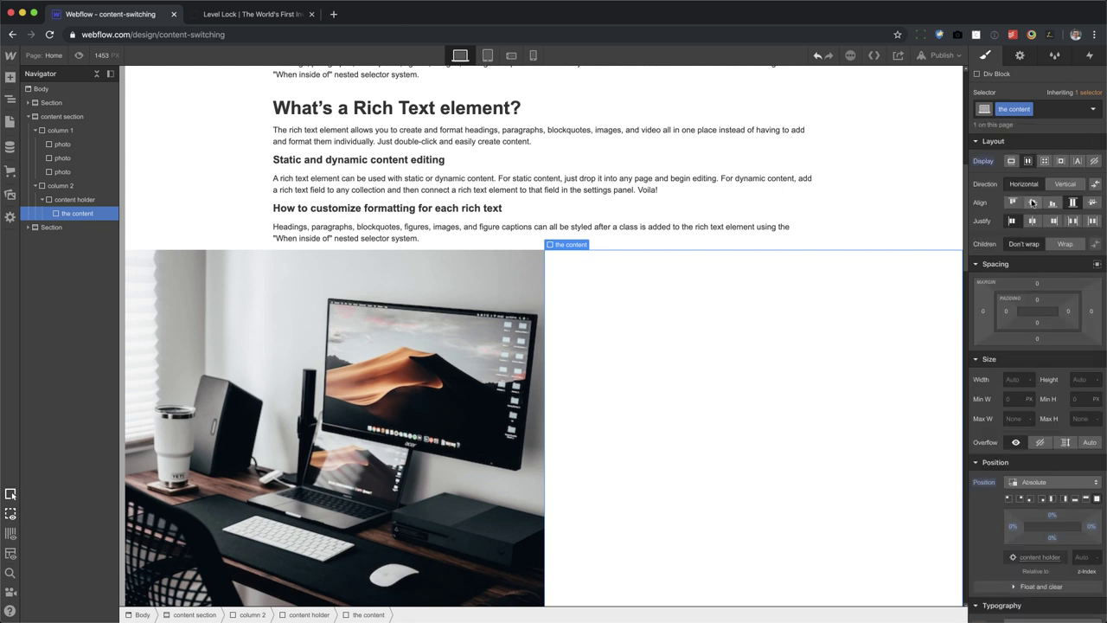
click(1032, 202)
click(1032, 221)
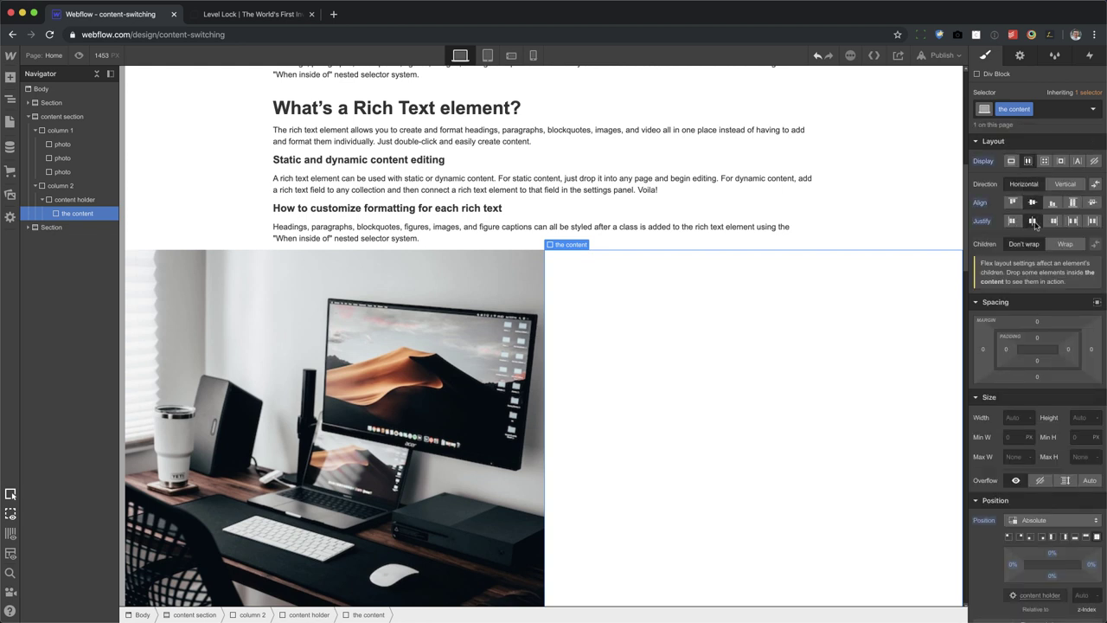
- Add a heading reading 'Content 1' inside the first content block
key(a)
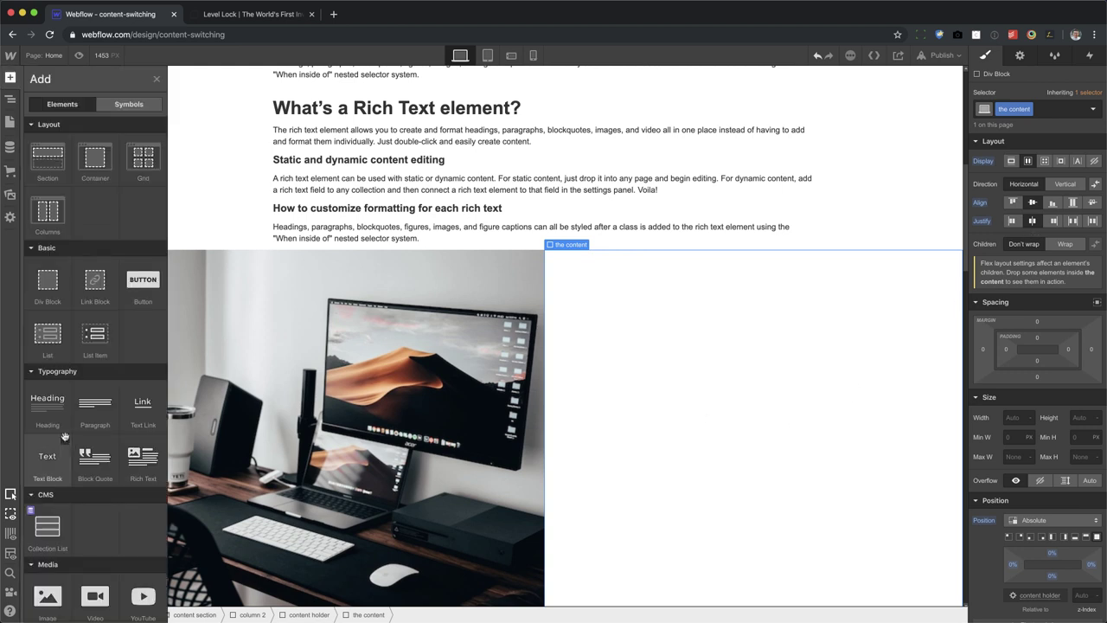
drag(43, 440, 740, 498)
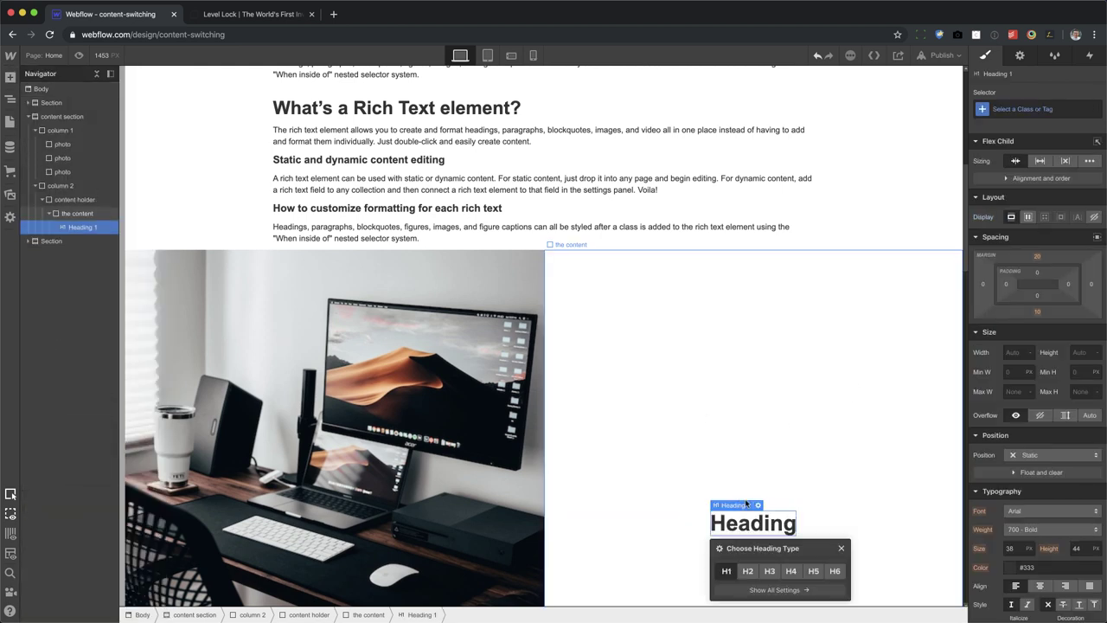
double_click(754, 523)
text(Content 1)
key(Escape)
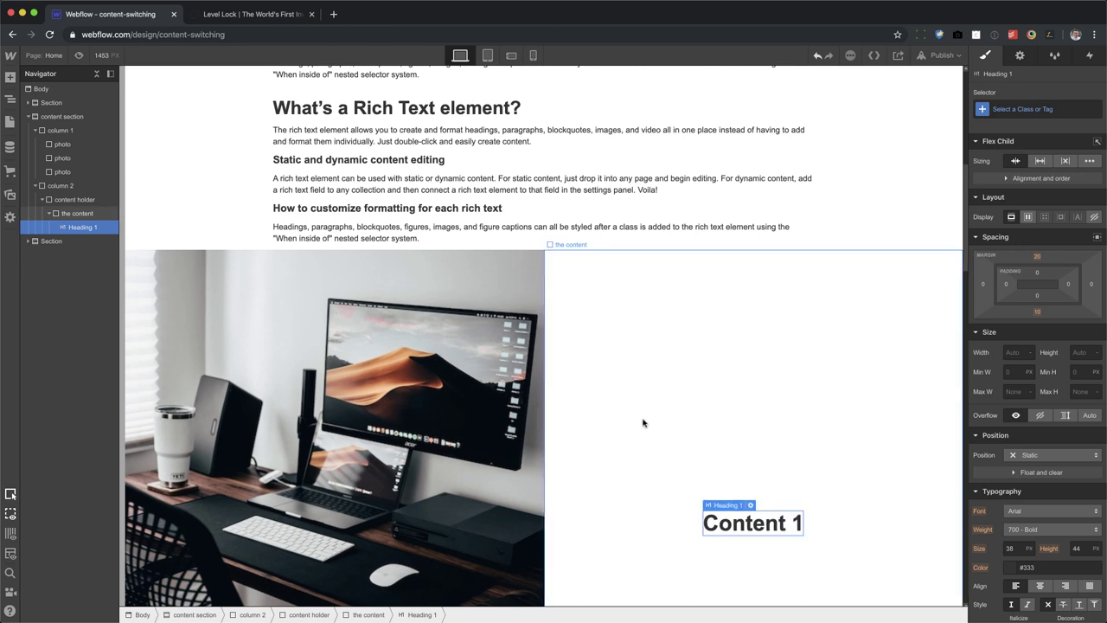
- Duplicate the content block and change the copy's heading to 'Content 2'
click(81, 214)
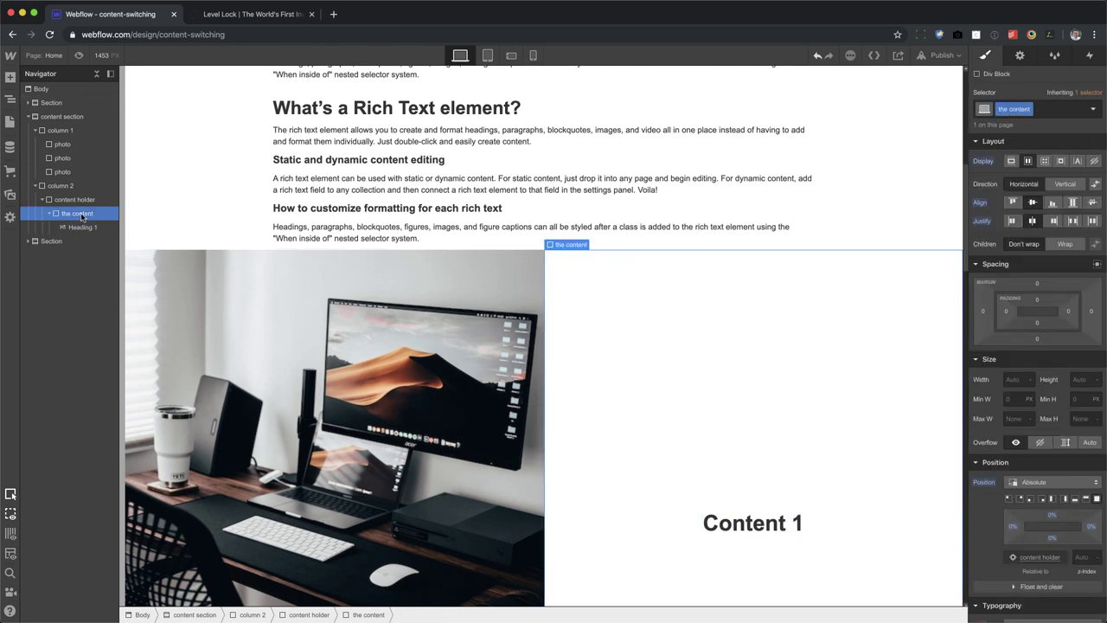
key(super+d)
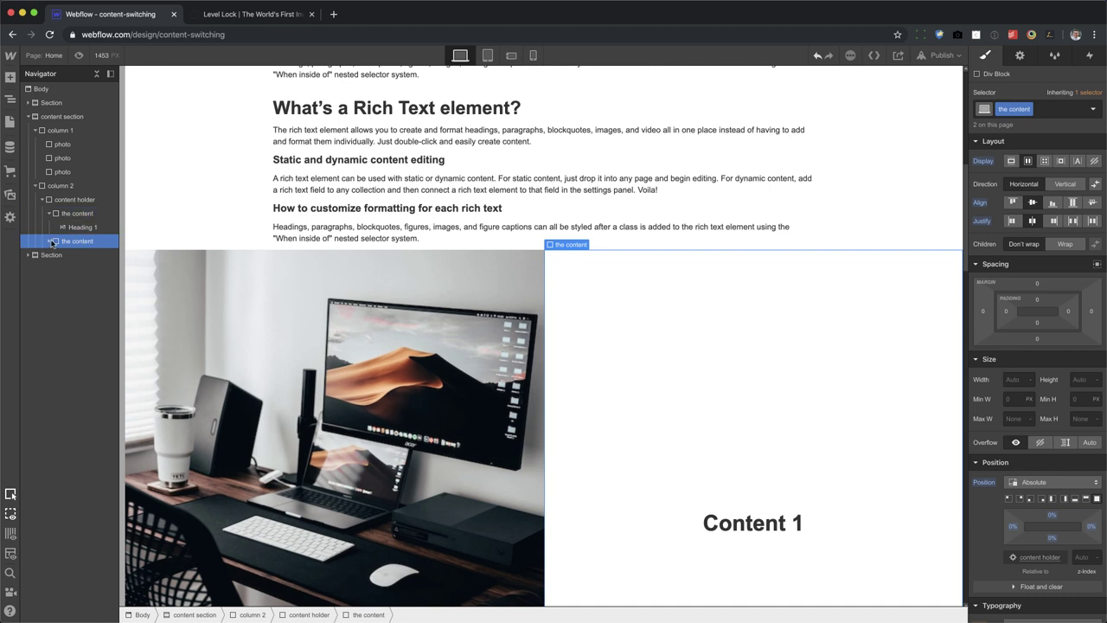
click(50, 241)
click(80, 254)
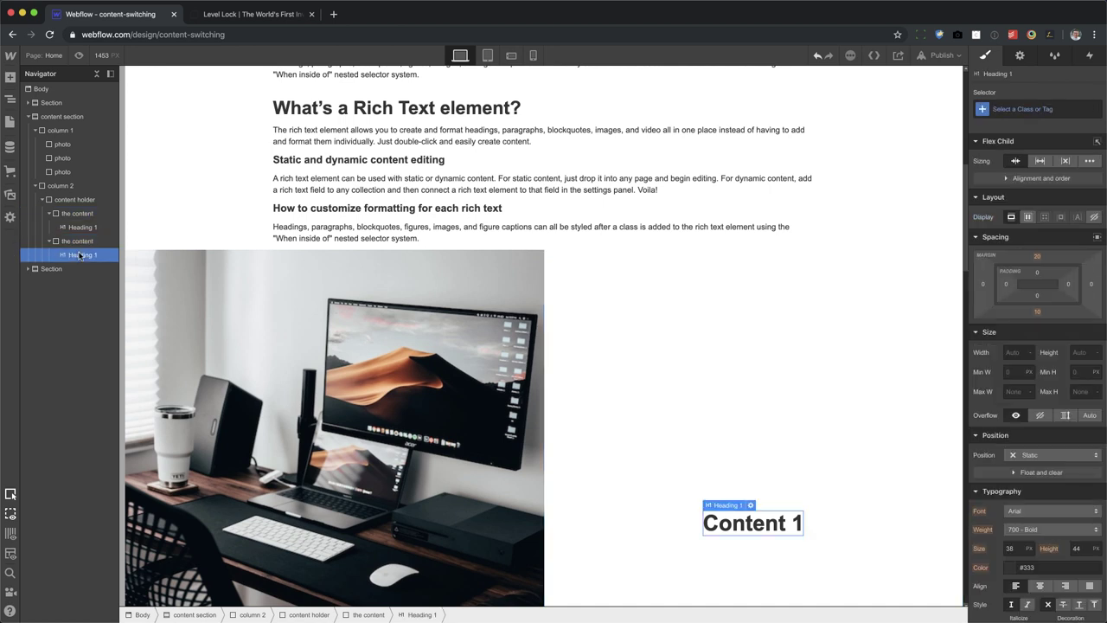
key(Return)
key(BackSpace)
text(2)
key(Escape)
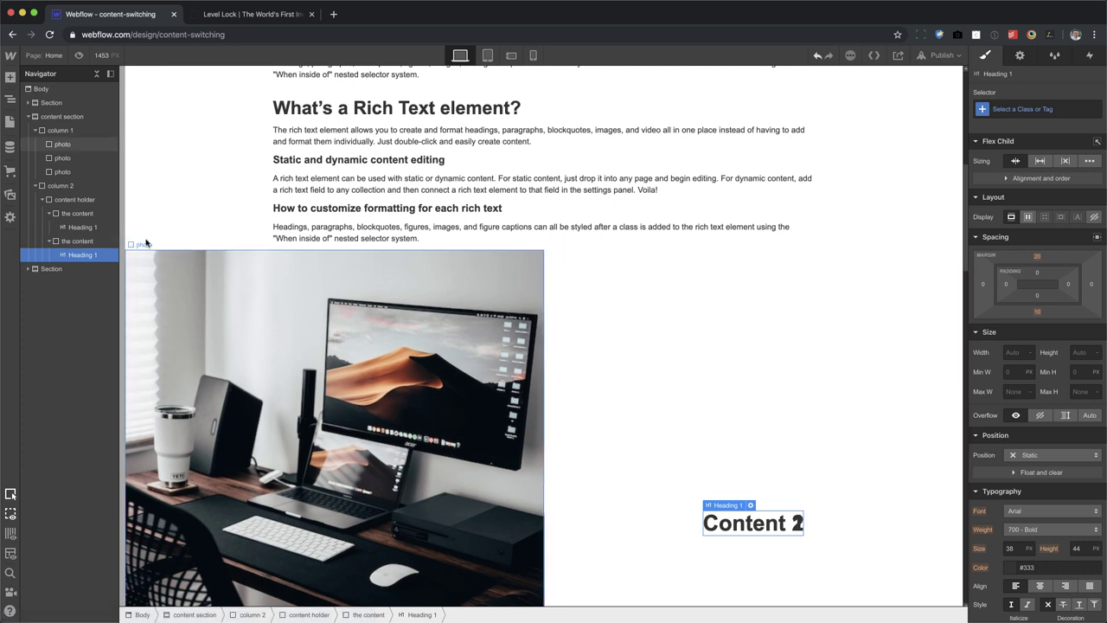
- Duplicate the second block into a third, exit its heading editing, and reselect the first block
click(98, 243)
key(super+d)
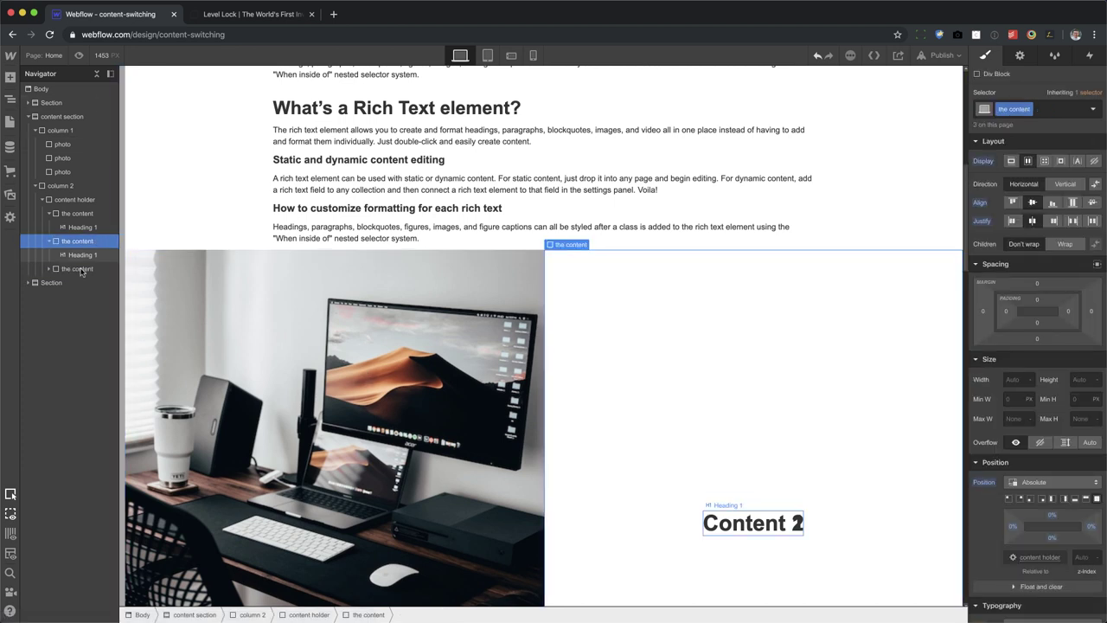
click(50, 269)
click(80, 283)
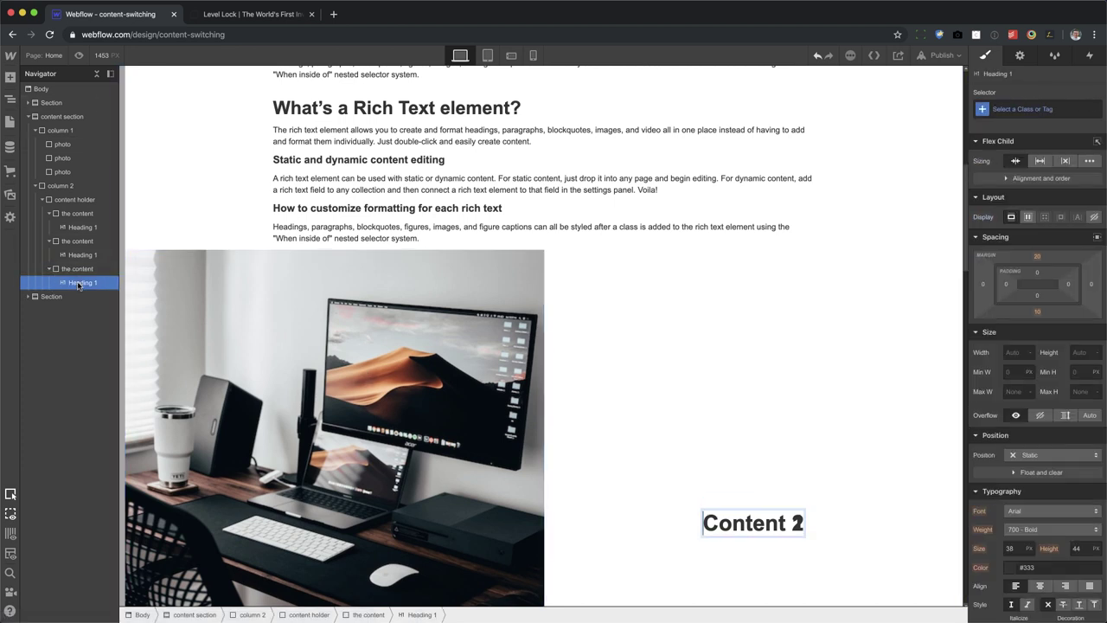
key(Escape)
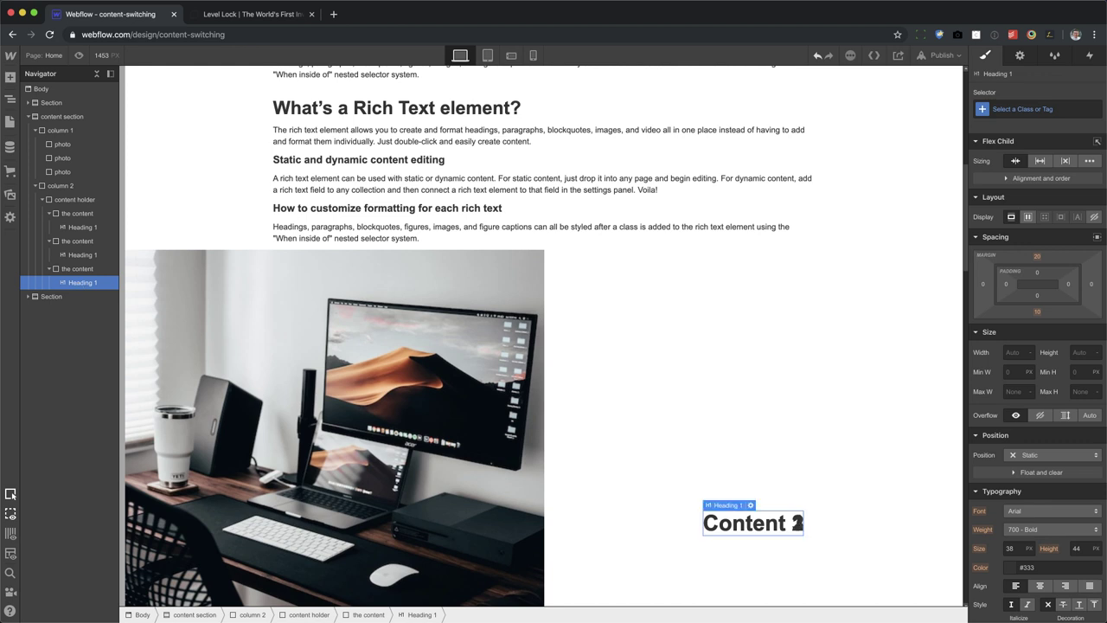
click(102, 216)
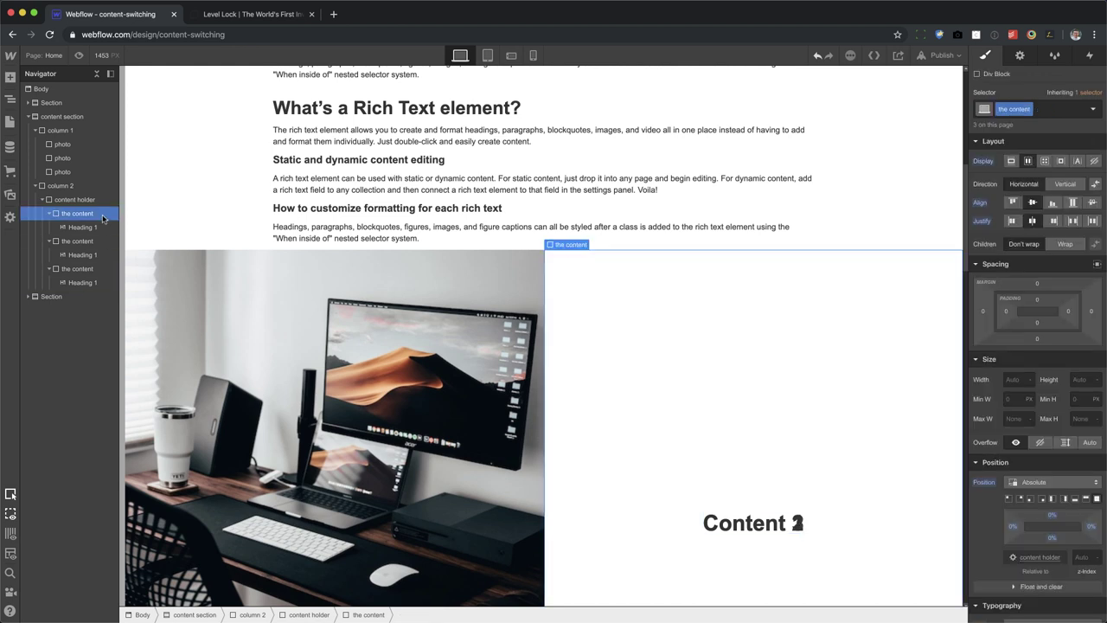
- Give the first content block combo class 1 with a peach #fcbd89 background sampled from the photo
key(super+Return)
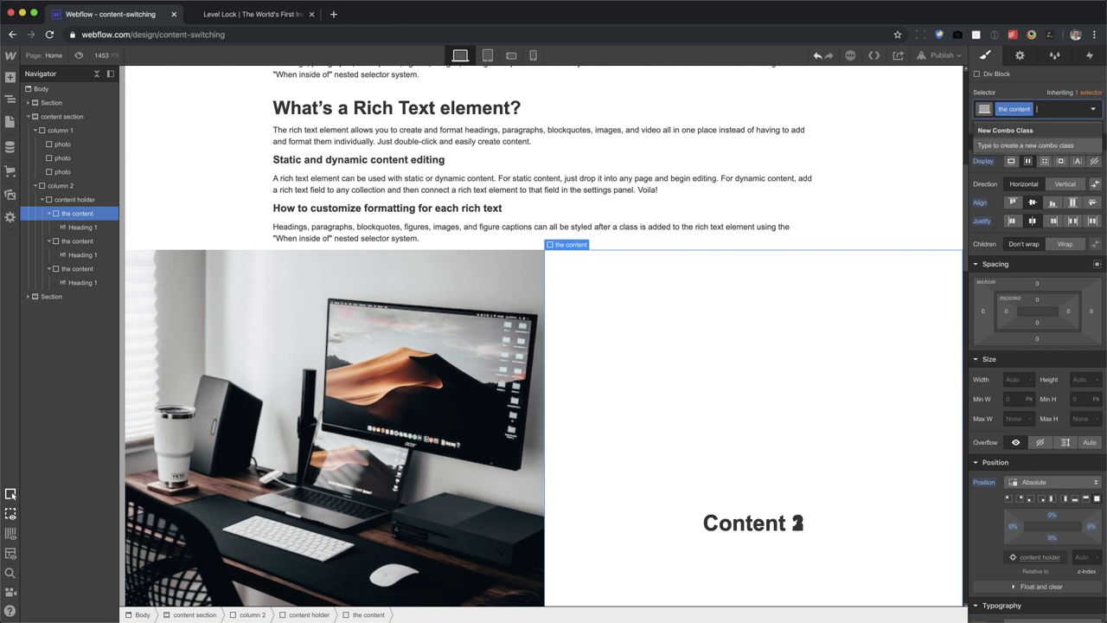
text(1)
key(Return)
scroll(1061, 539, down, 5)
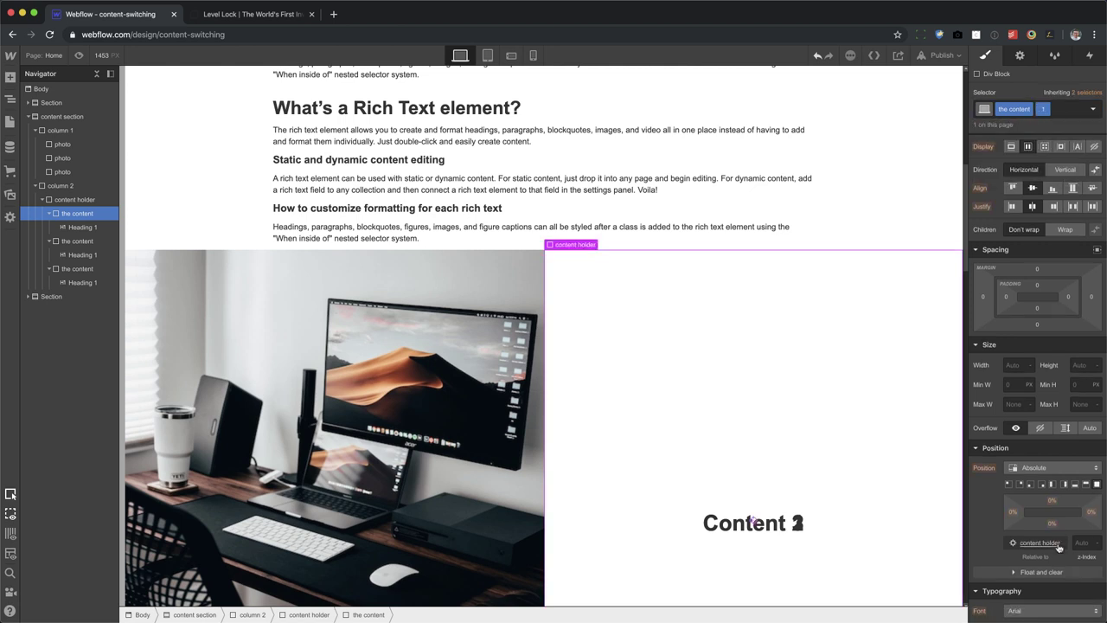
click(1011, 534)
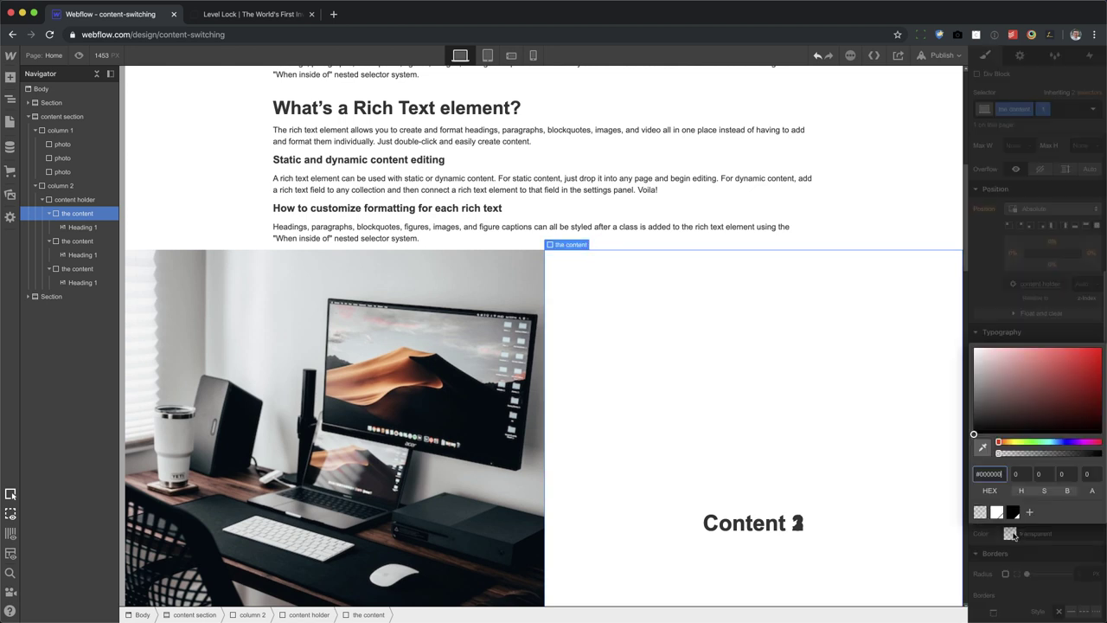
click(982, 447)
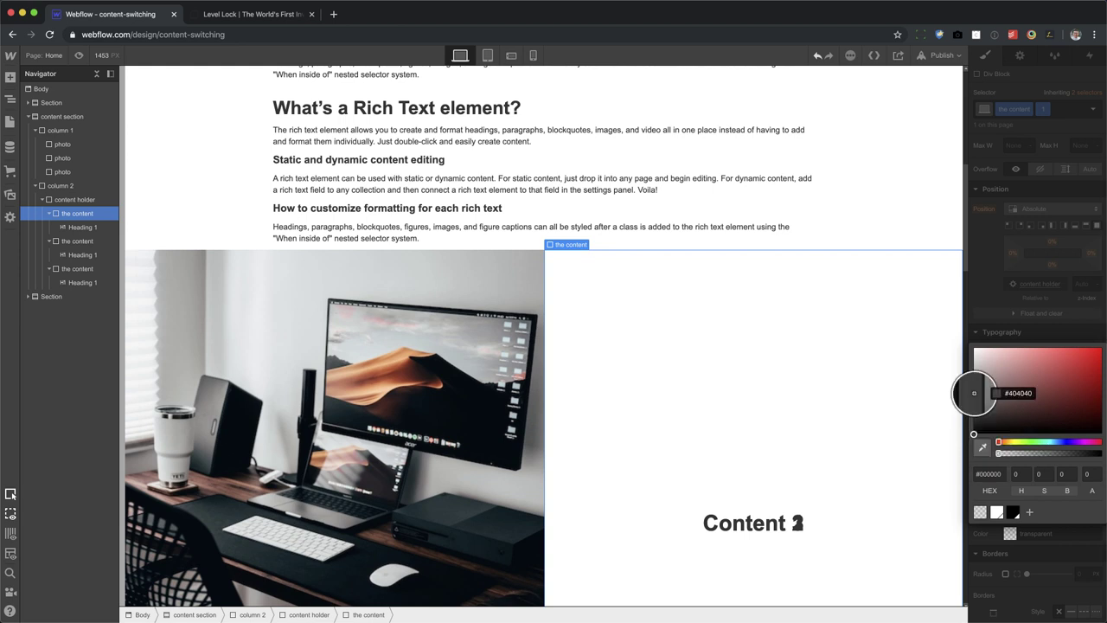
click(417, 365)
click(1052, 341)
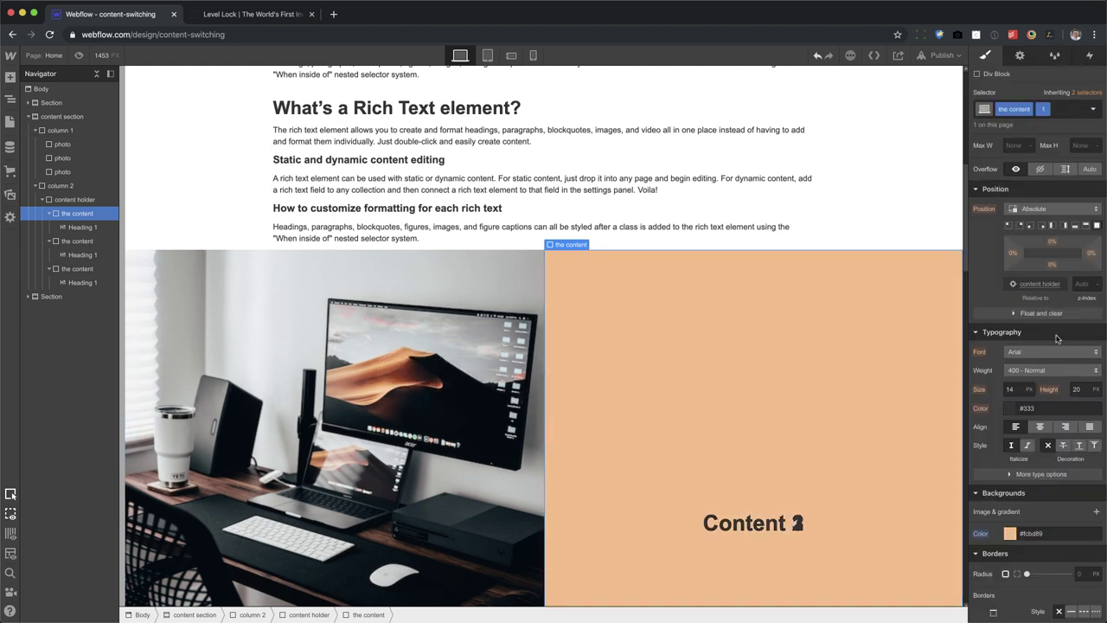
- Give the second content block combo class 2 with grey-green #b9c2bf sampled from the Tesla photo
click(97, 246)
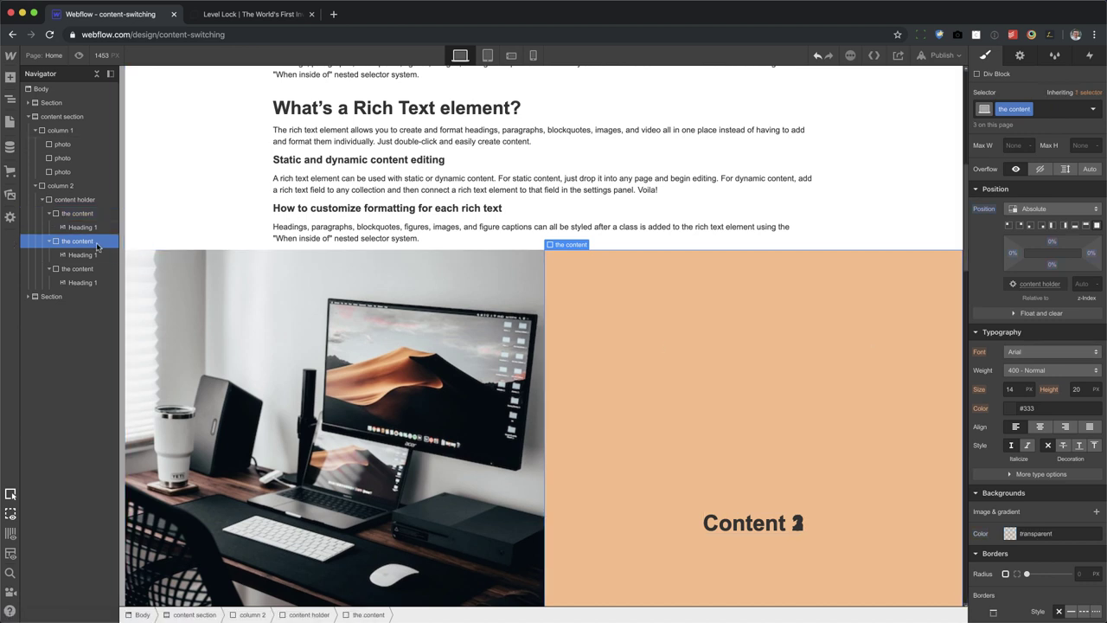
click(1048, 110)
key(Return)
click(1010, 533)
scroll(747, 513, down, 5)
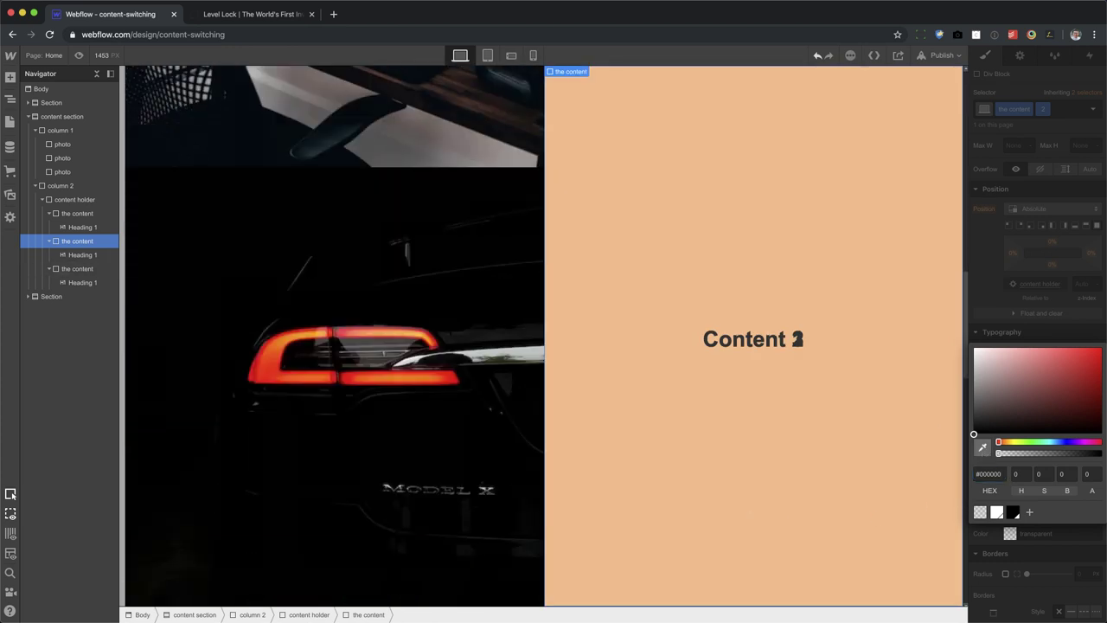
click(981, 448)
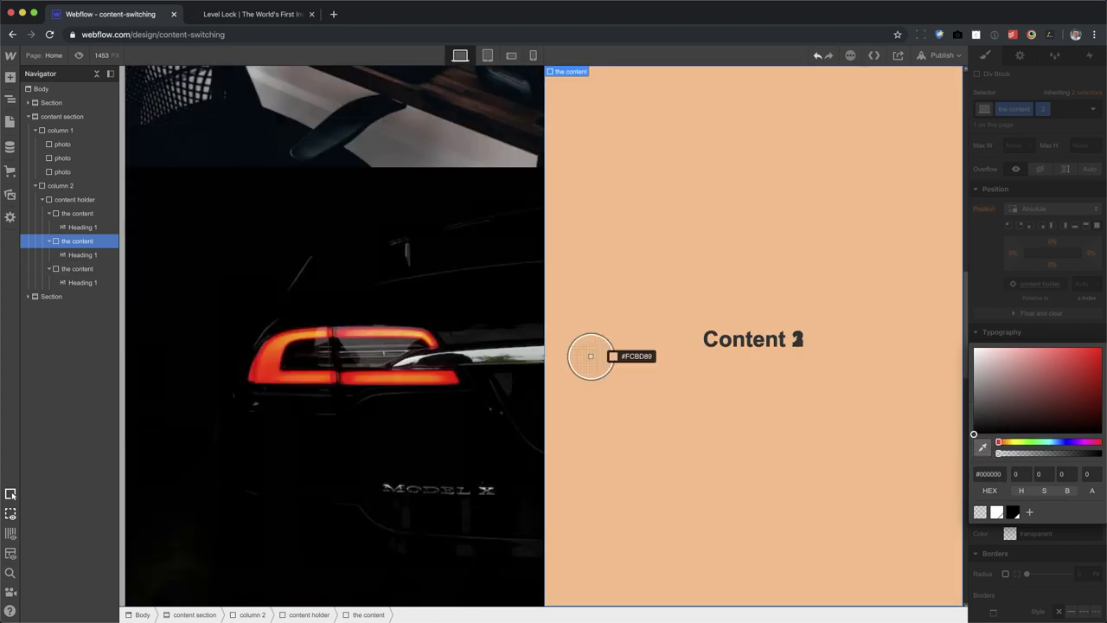
click(471, 356)
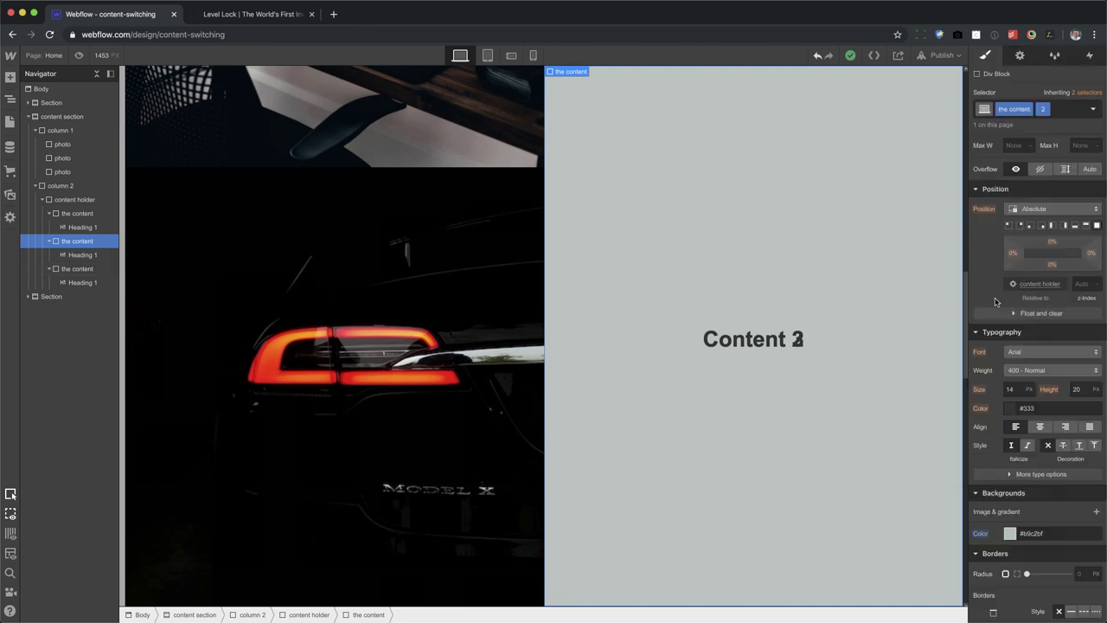
- Give the third content block combo class 3 and a blue-grey #4e6b84 background from the car photo
click(78, 268)
click(1064, 109)
text(3)
key(Return)
click(1010, 533)
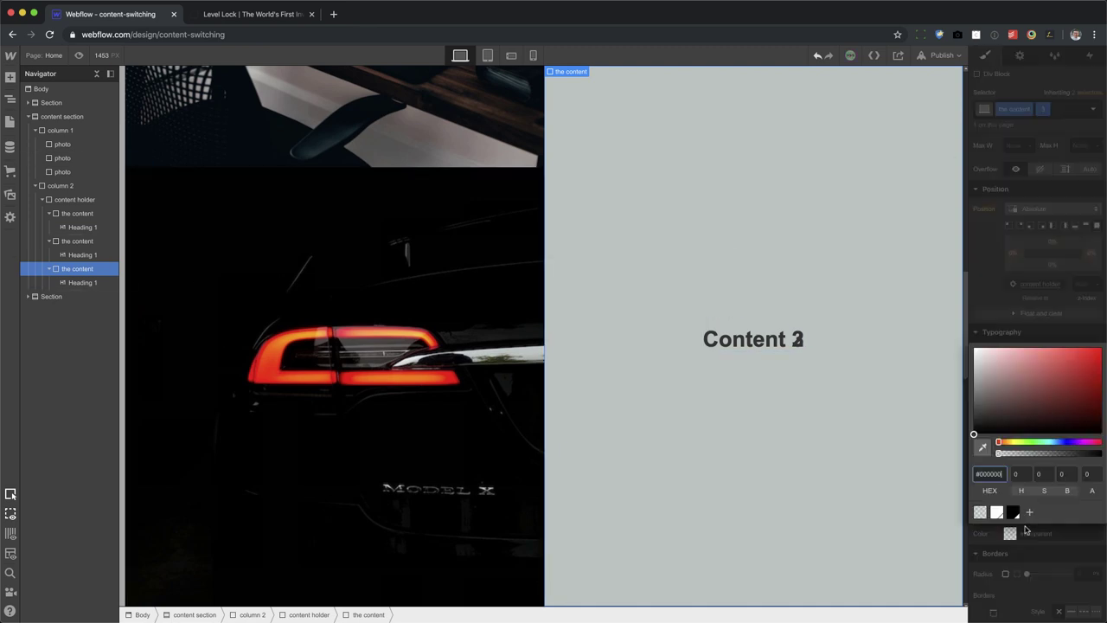
scroll(689, 407, down, 10)
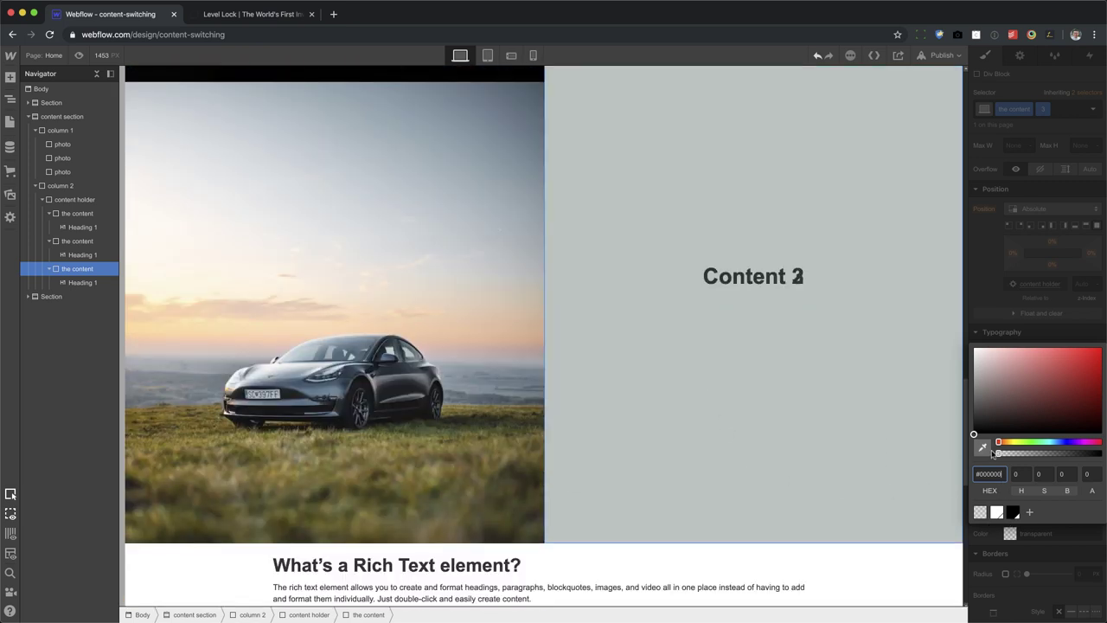
click(983, 447)
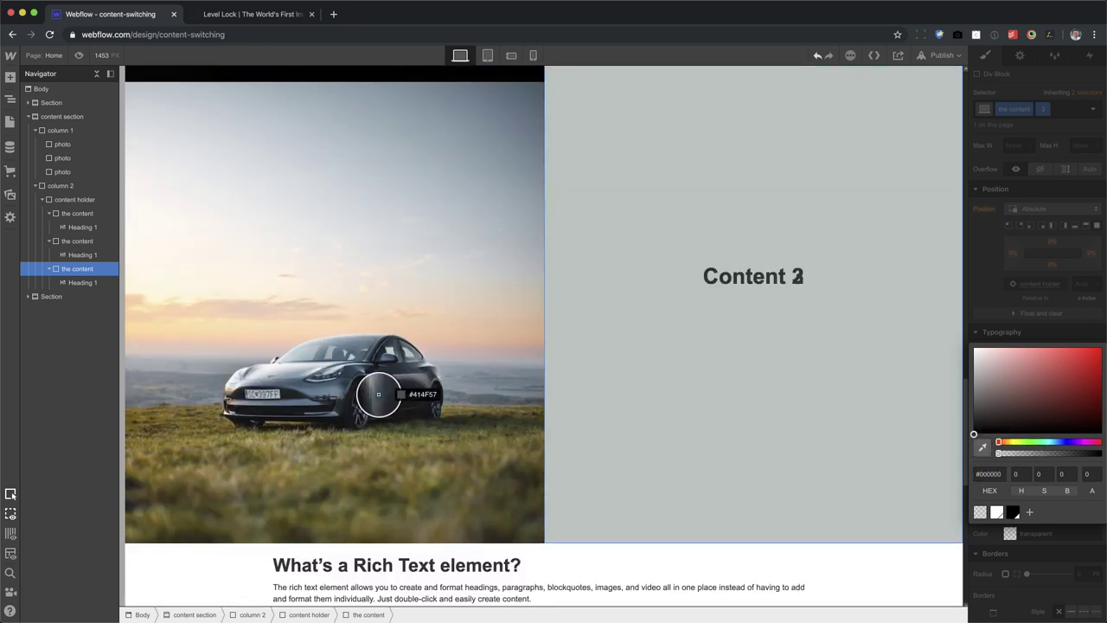
click(318, 390)
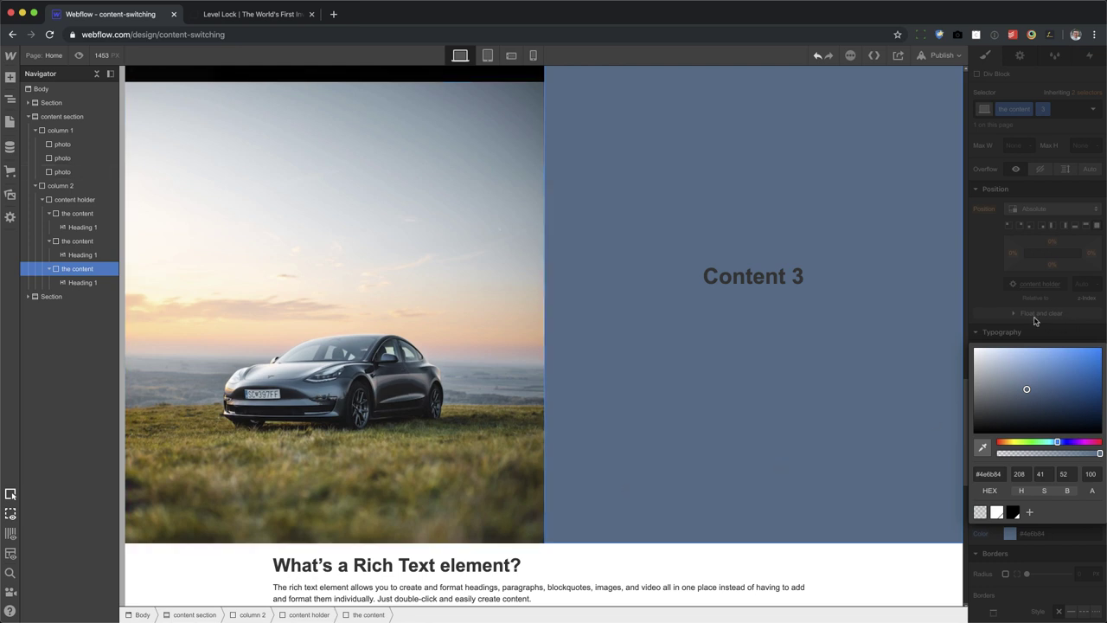
click(1033, 321)
- Set the third block's typography colour to white
click(1051, 408)
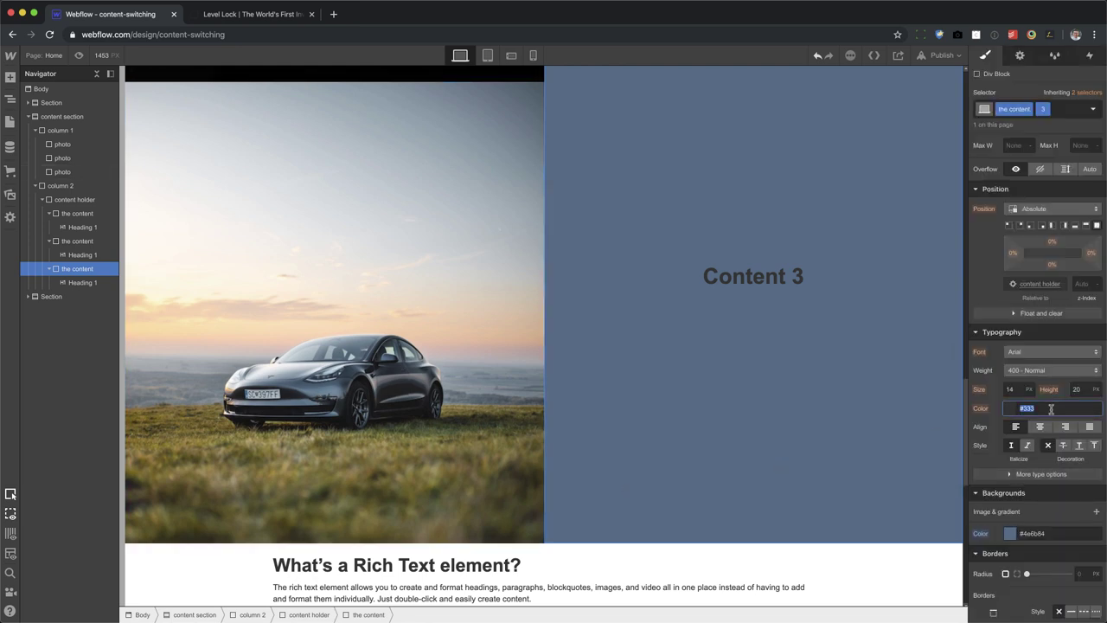
text(white)
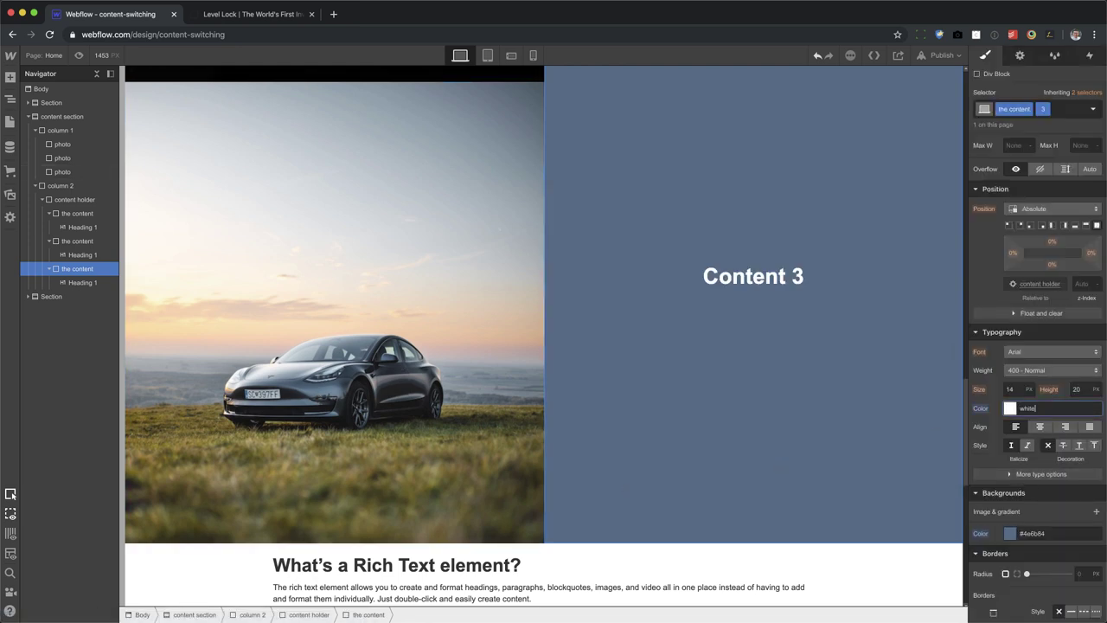
scroll(772, 371, down, 10)
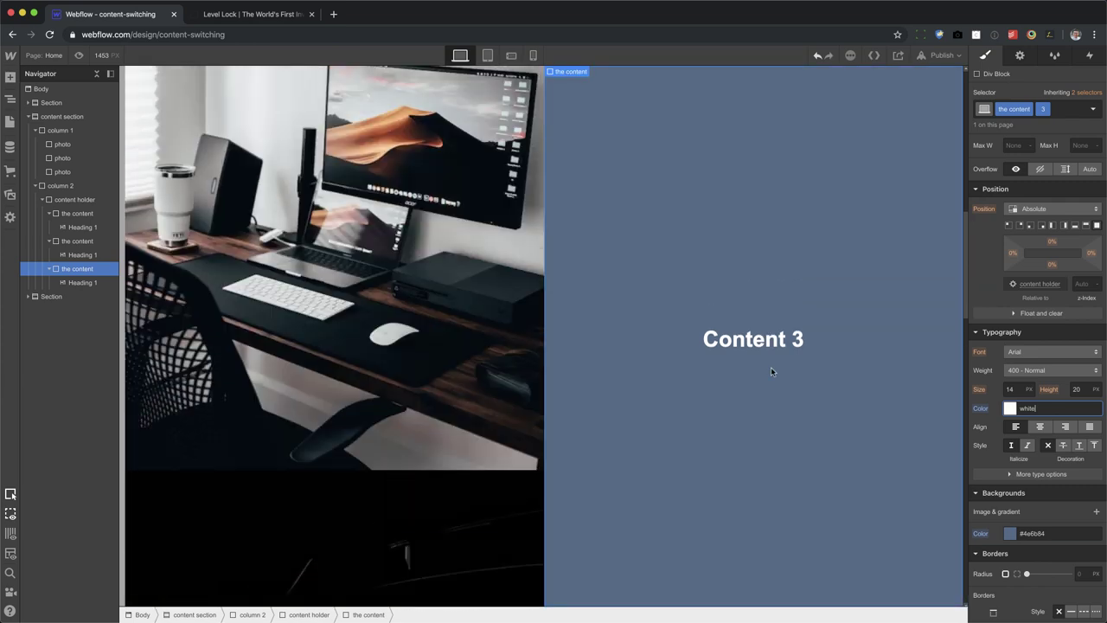
scroll(772, 371, down, 5)
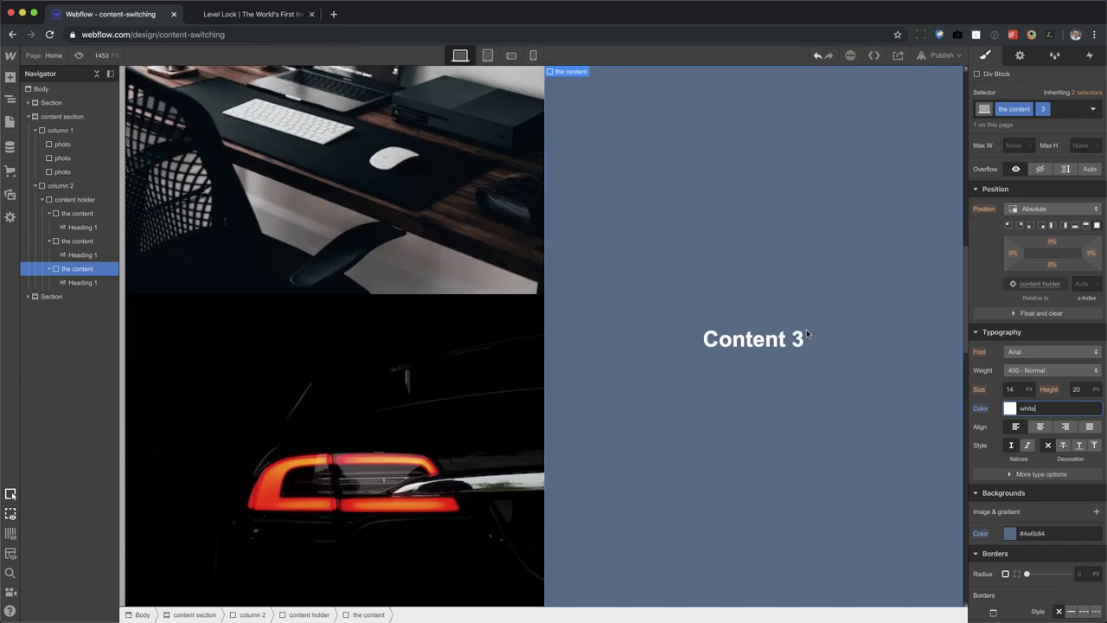
- Check the three content blocks one by one in the Navigator
click(87, 241)
click(89, 214)
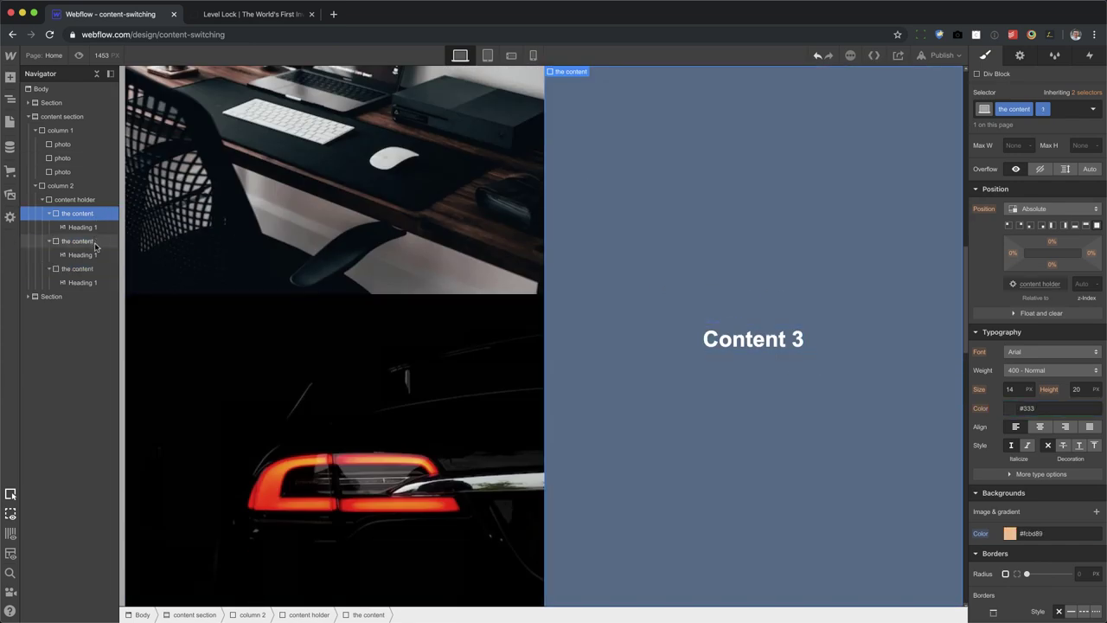
click(93, 243)
click(94, 268)
click(92, 242)
click(92, 215)
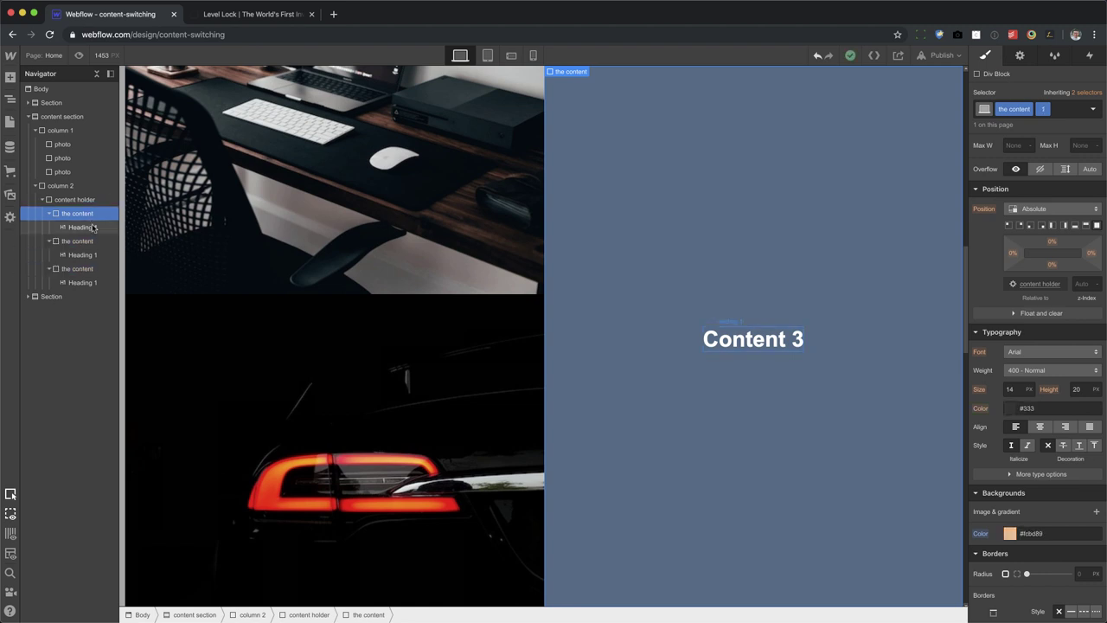
scroll(413, 337, up, 5)
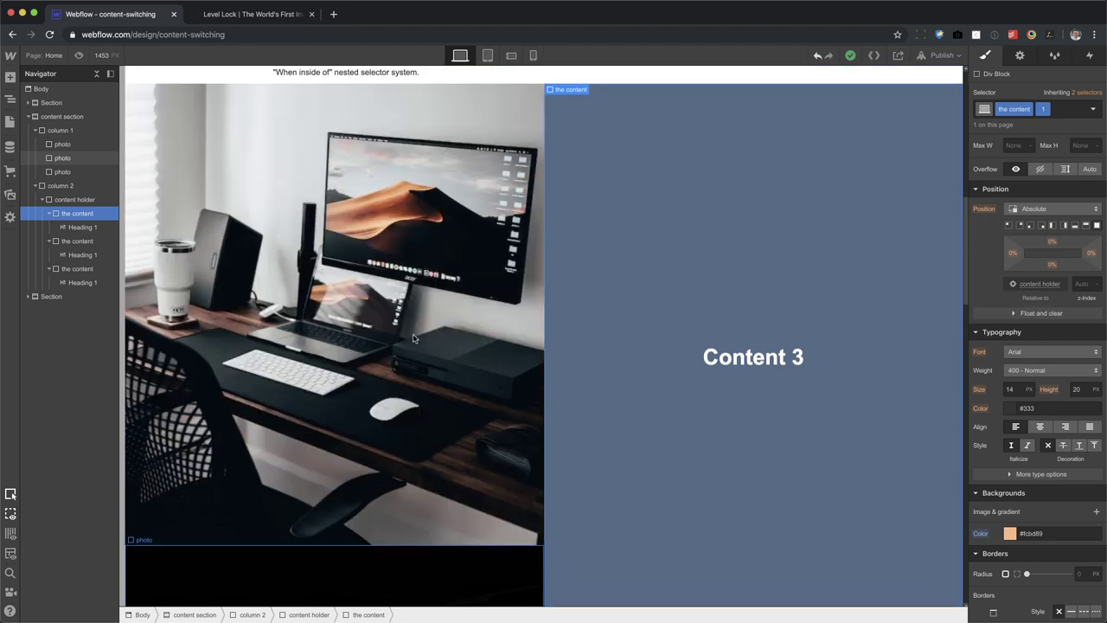
- Give the first photo a scroll-into-view trigger that starts an animation
click(82, 145)
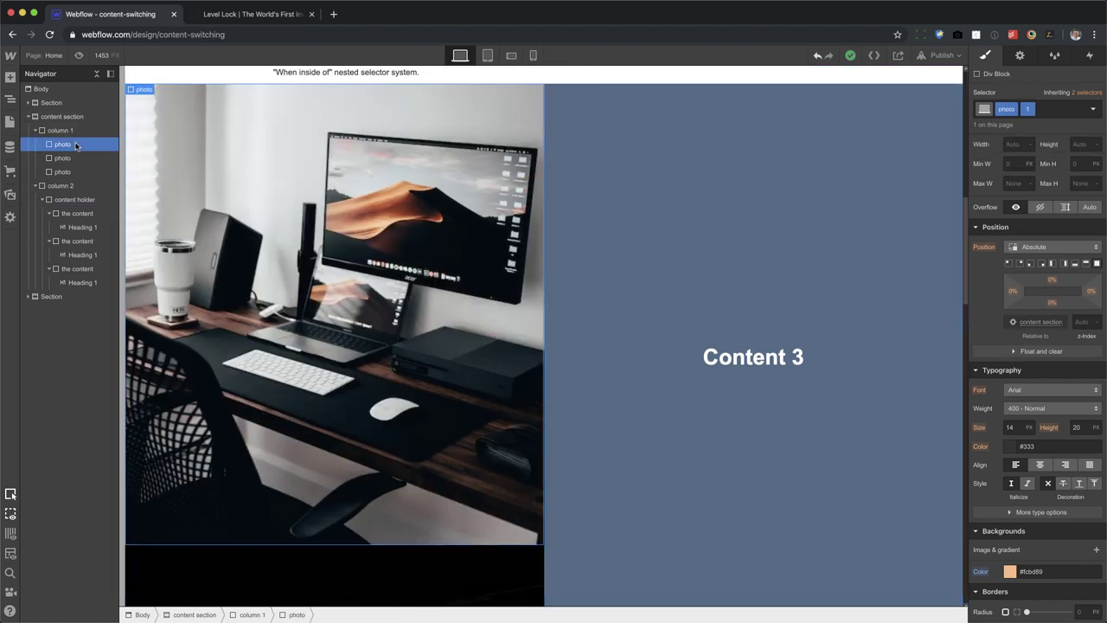
click(1091, 57)
click(1098, 98)
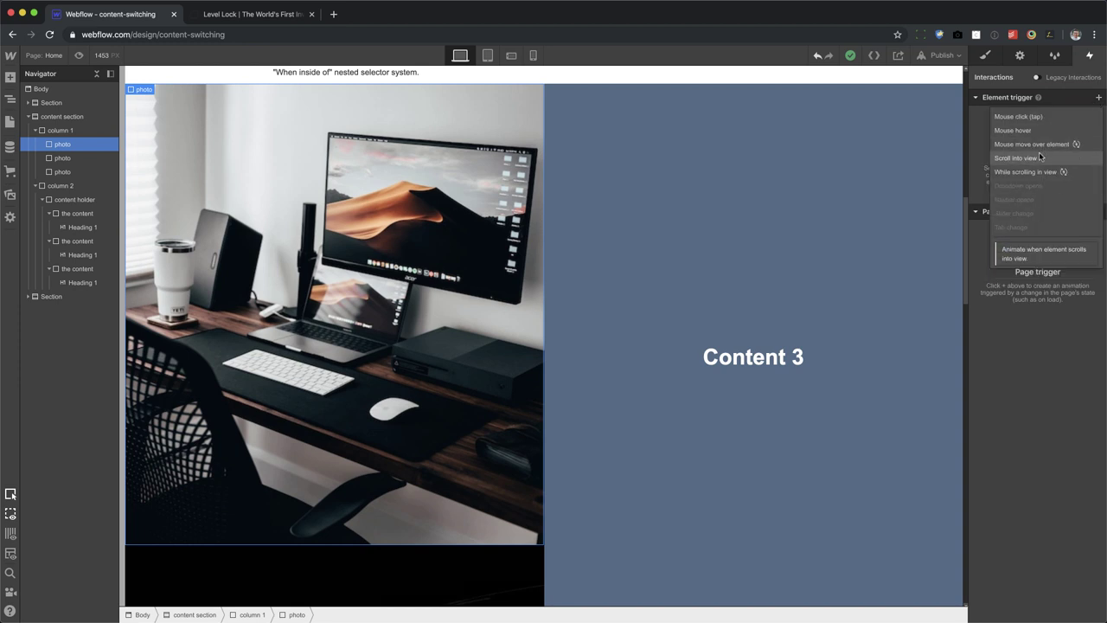
click(1039, 151)
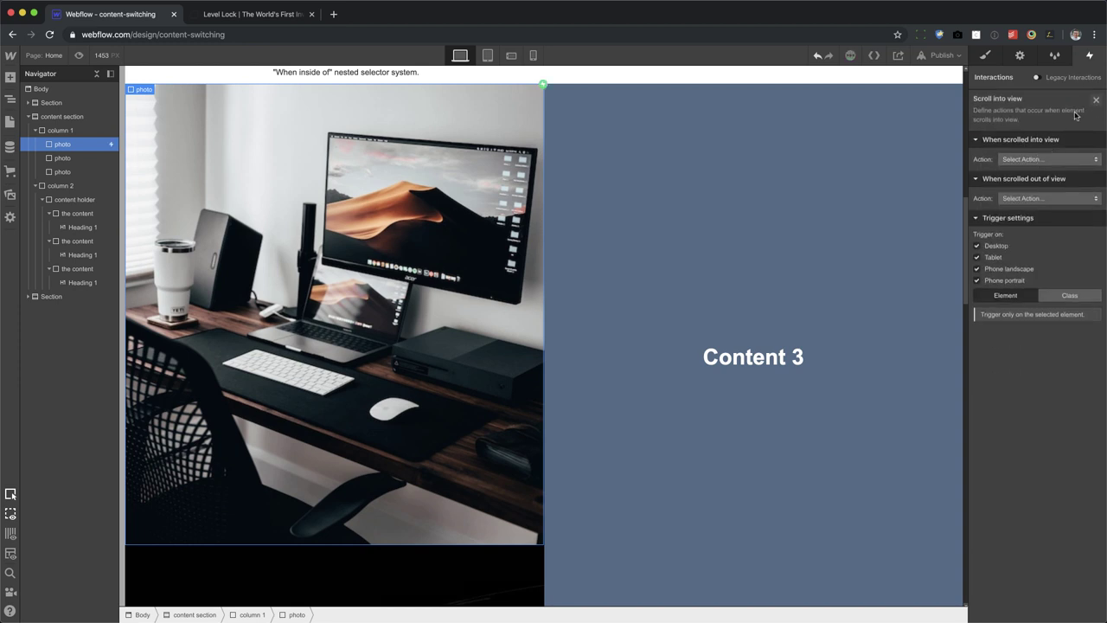
click(1036, 159)
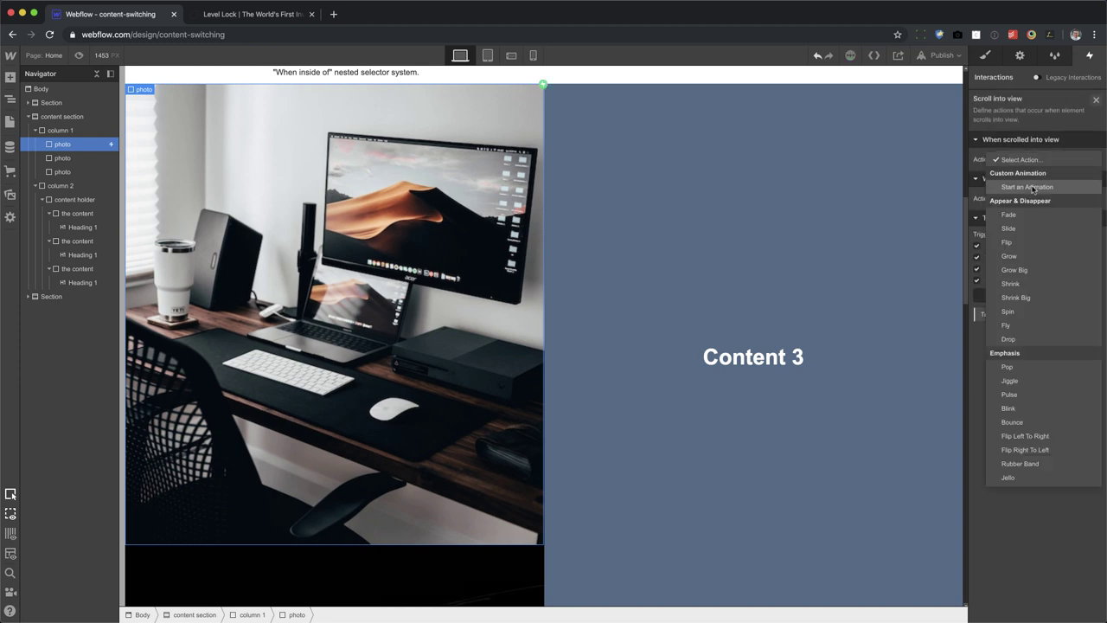
click(1029, 187)
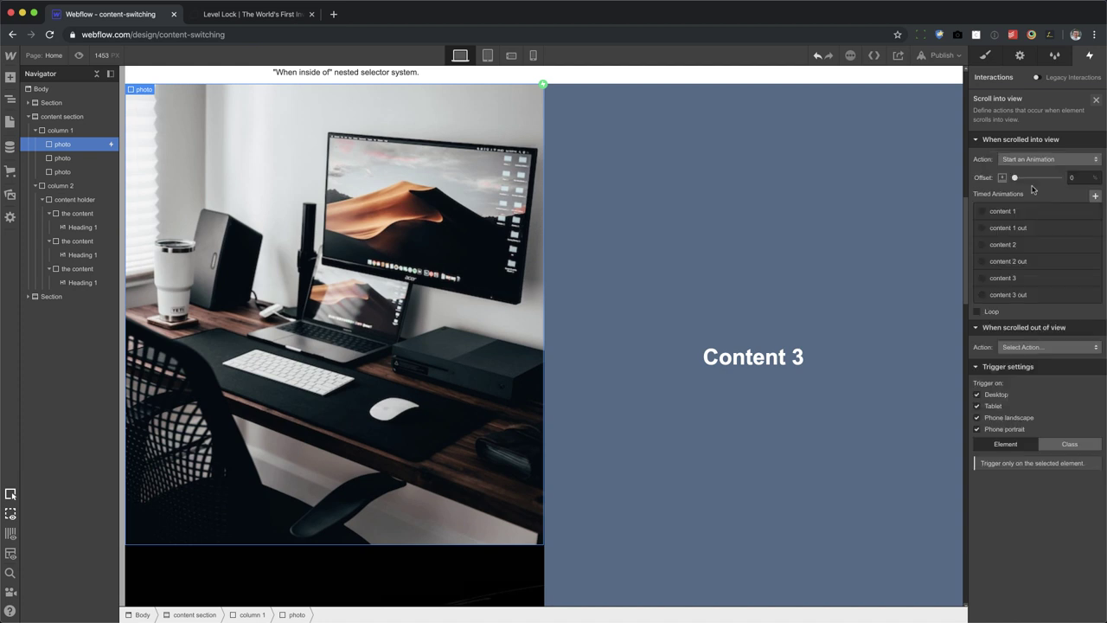
- Create a new timed animation named 'photo 1'
click(1096, 197)
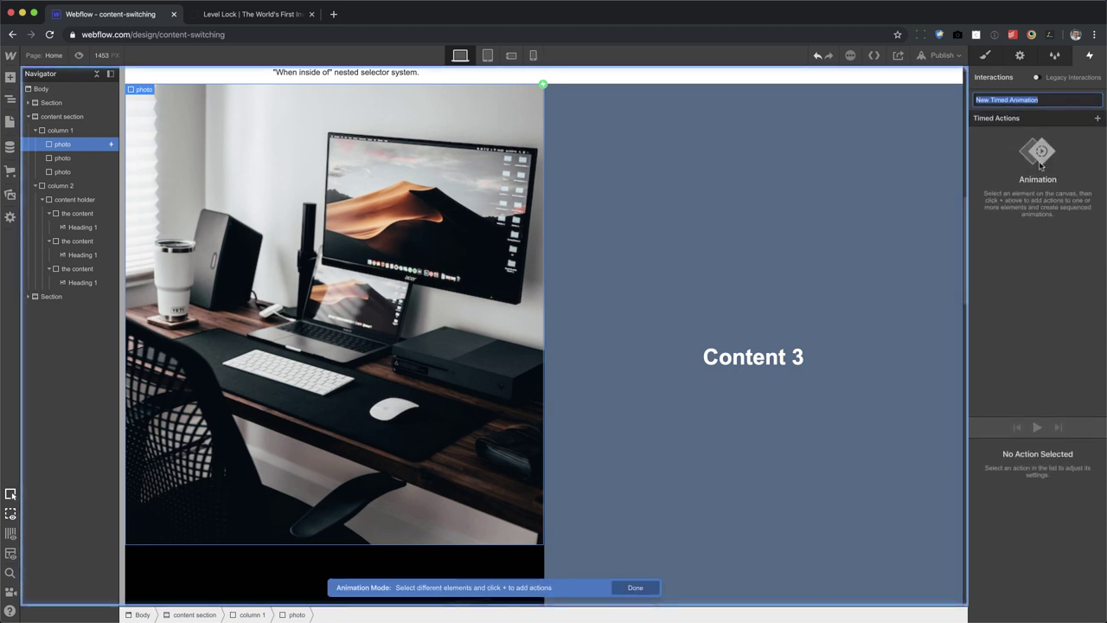
text(photo 21)
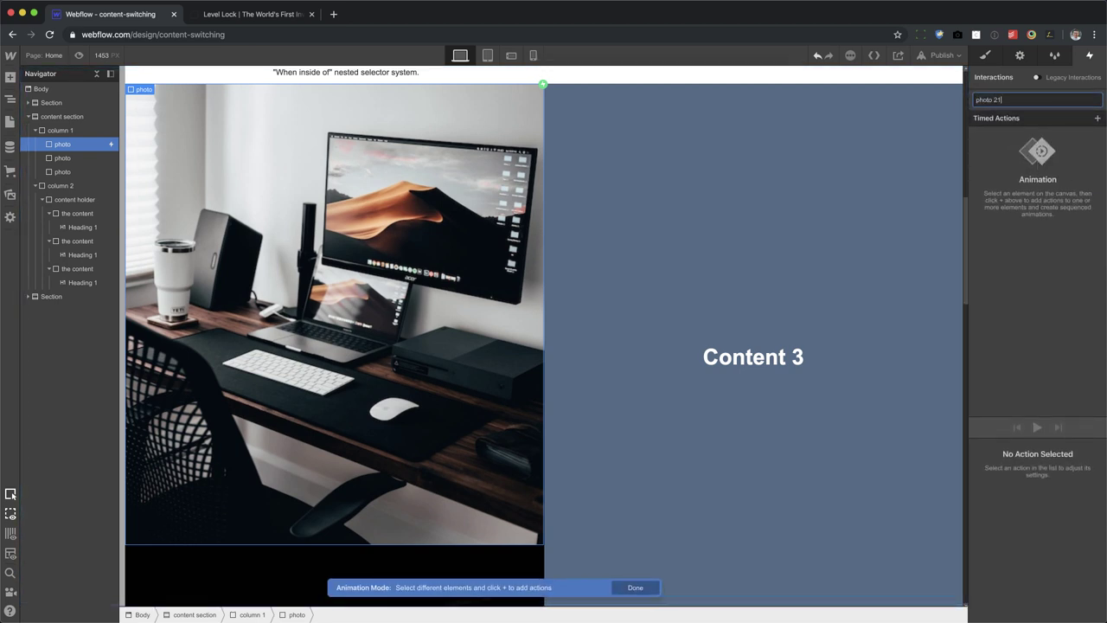
key(Return)
click(1033, 98)
key(BackSpace)
text(1)
key(Return)
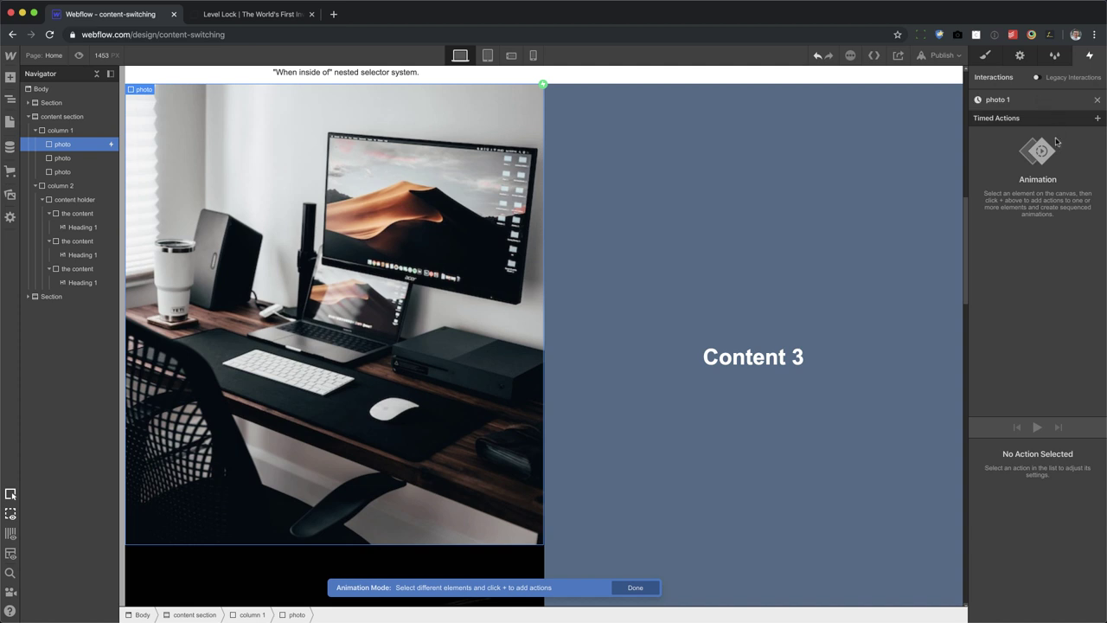
- Add an opacity action on the first content block with Ease easing
click(77, 220)
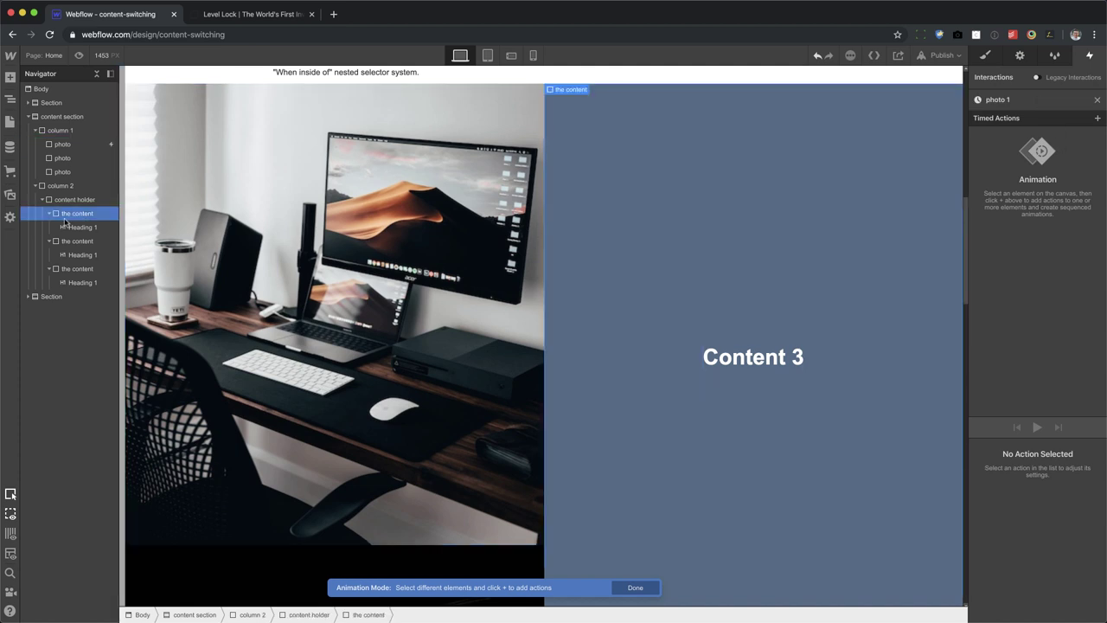
click(1097, 118)
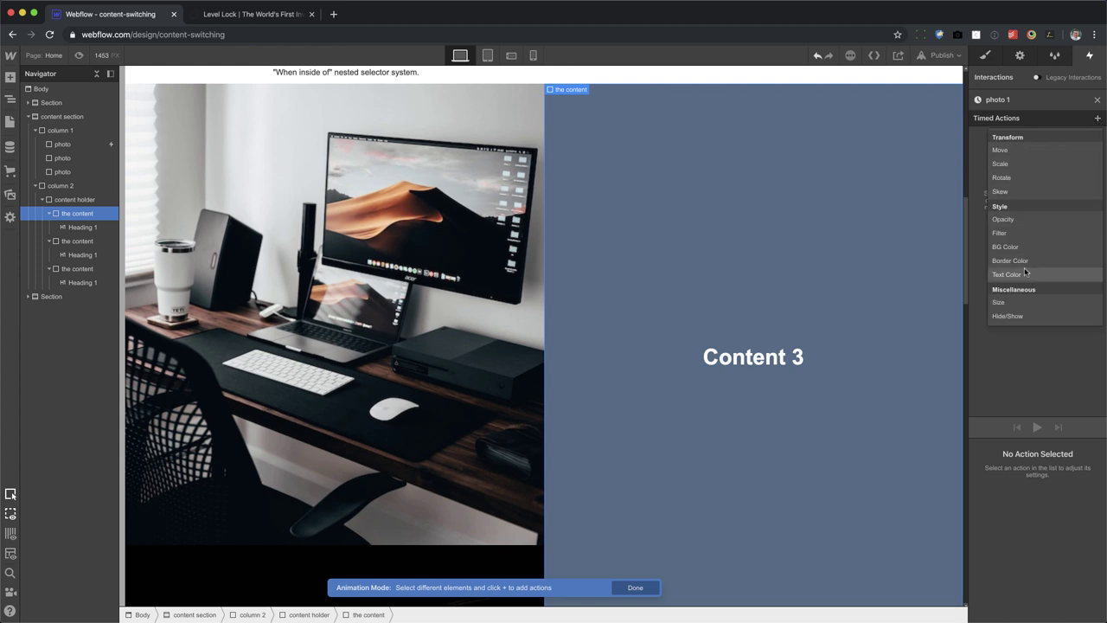
click(1018, 219)
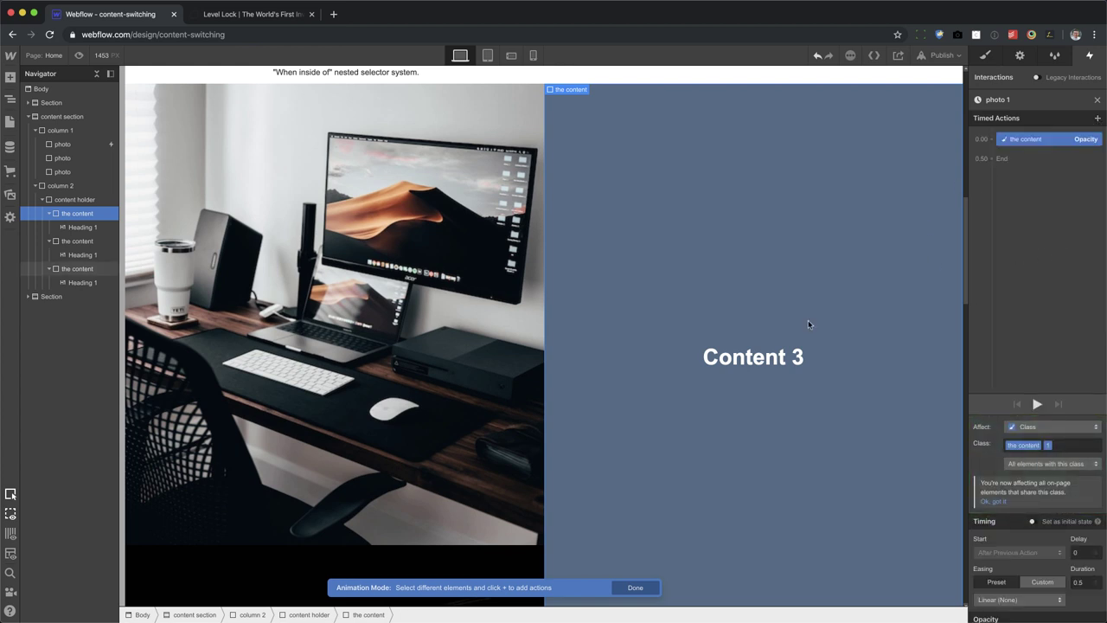
scroll(1056, 595, down, 2)
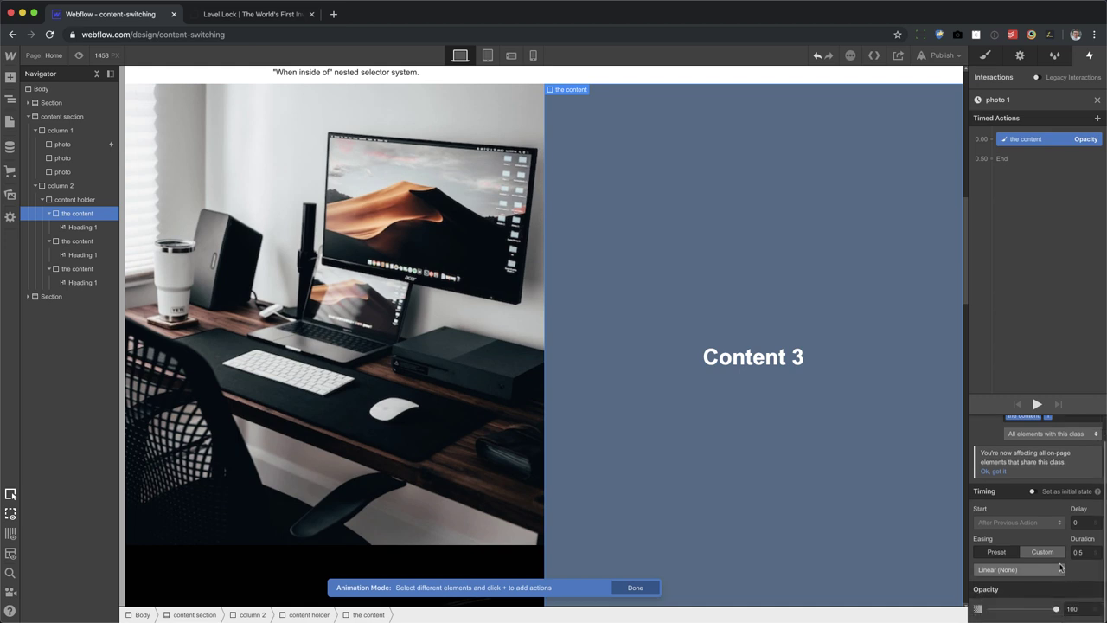
click(1058, 567)
click(999, 90)
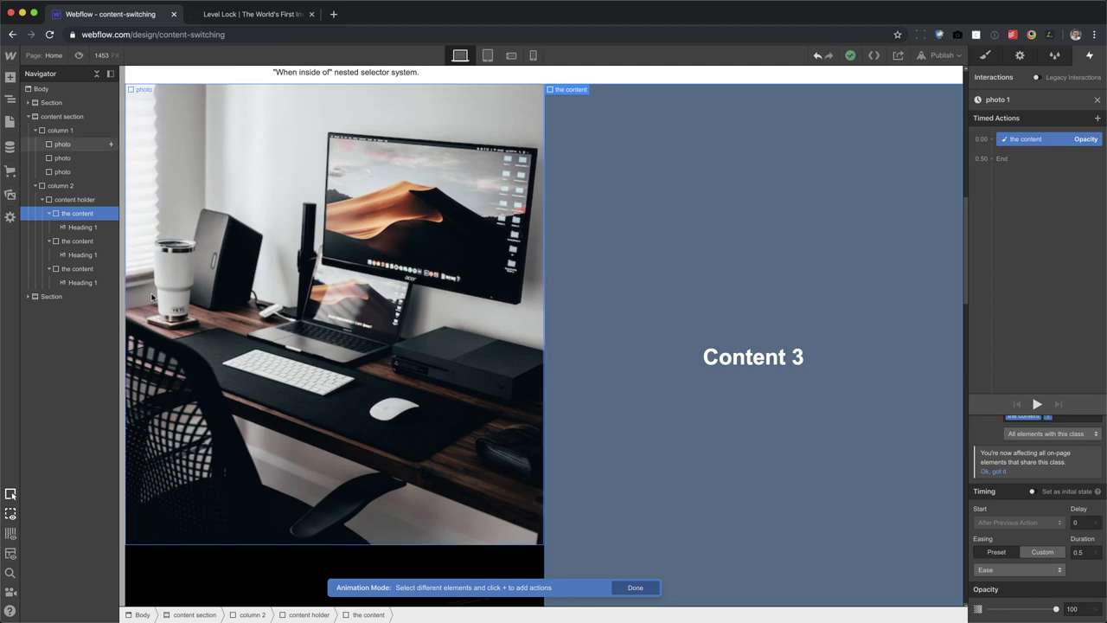
- Add an initial-state opacity action starting the second content block at 0
click(85, 242)
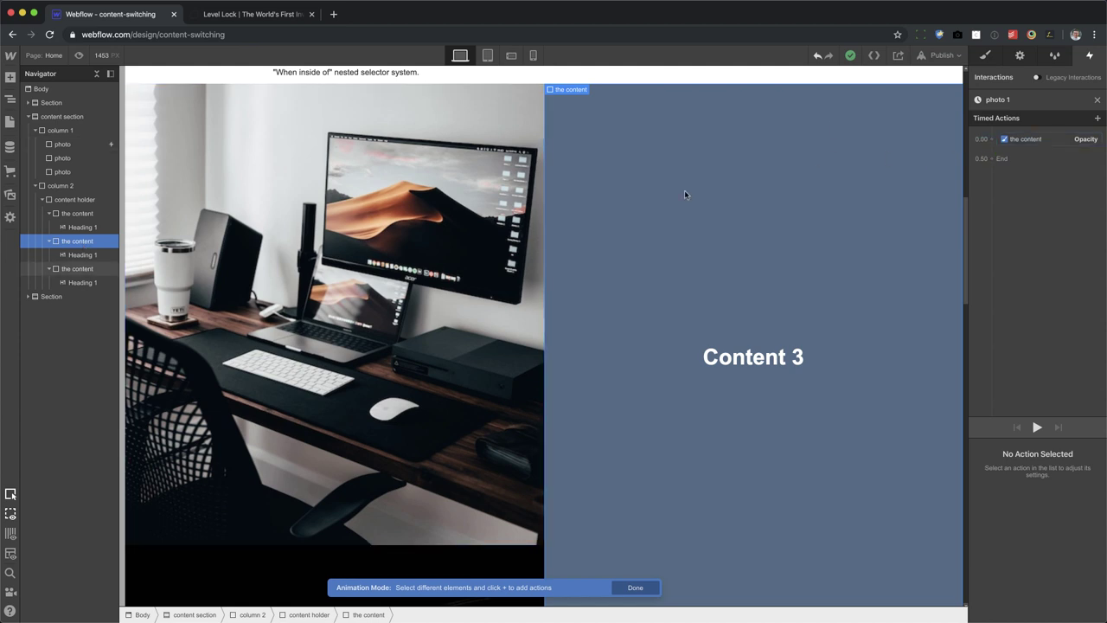
click(992, 140)
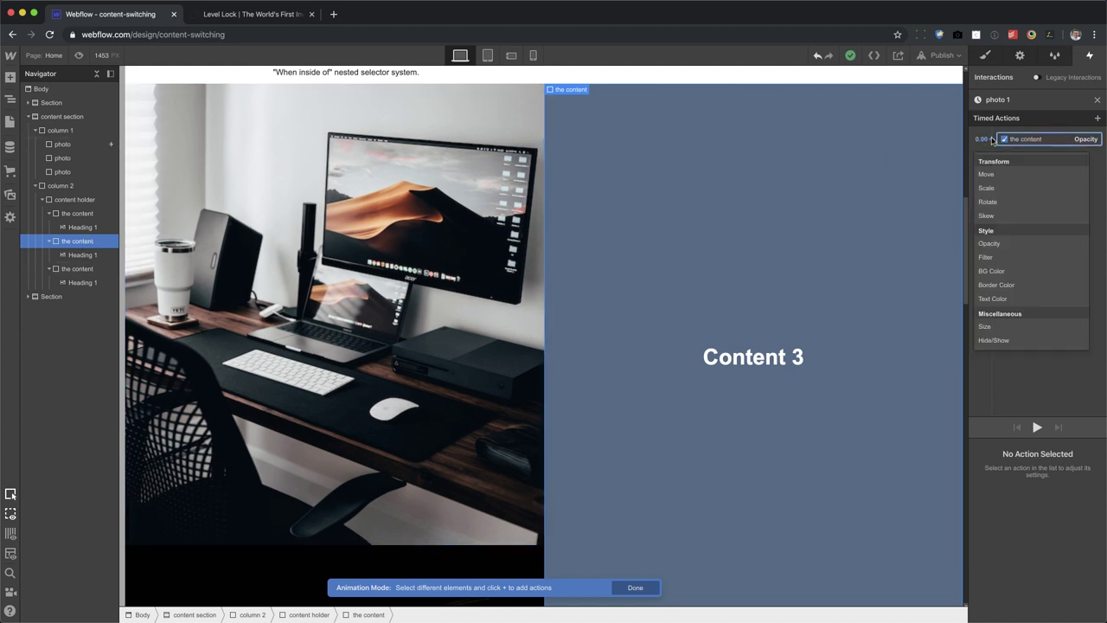
click(1004, 245)
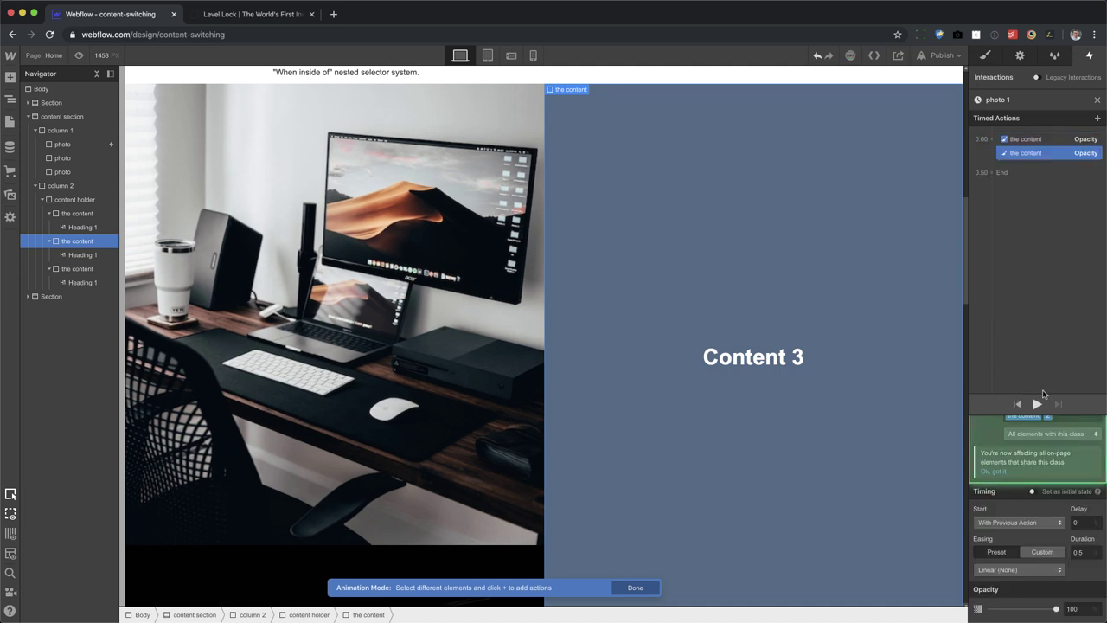
scroll(1051, 480, up, 1)
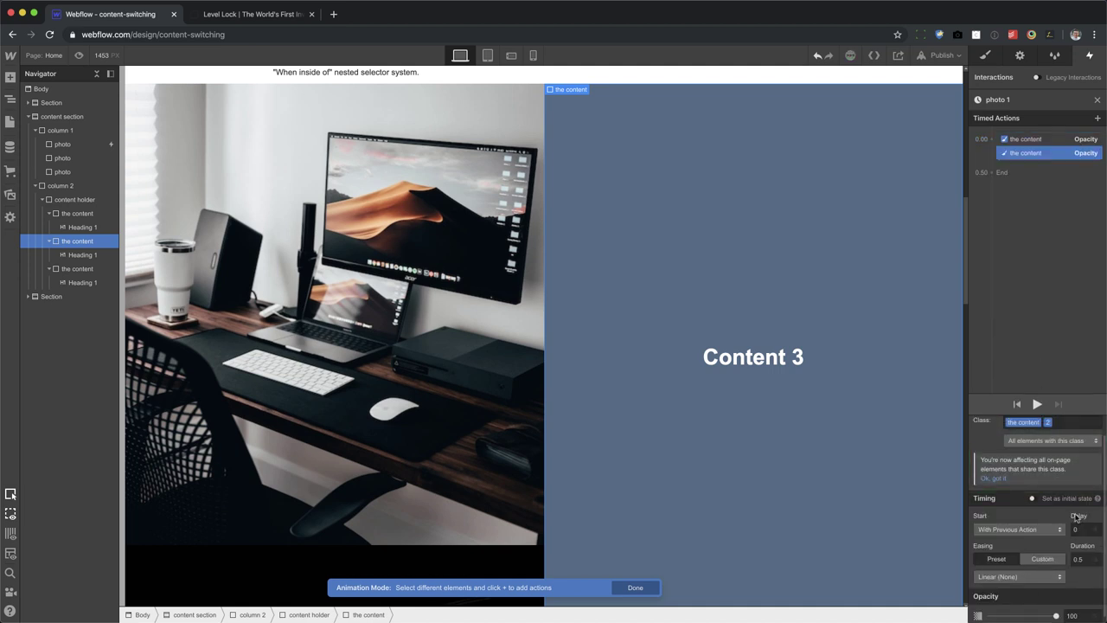
click(1034, 499)
drag(1040, 583, 955, 583)
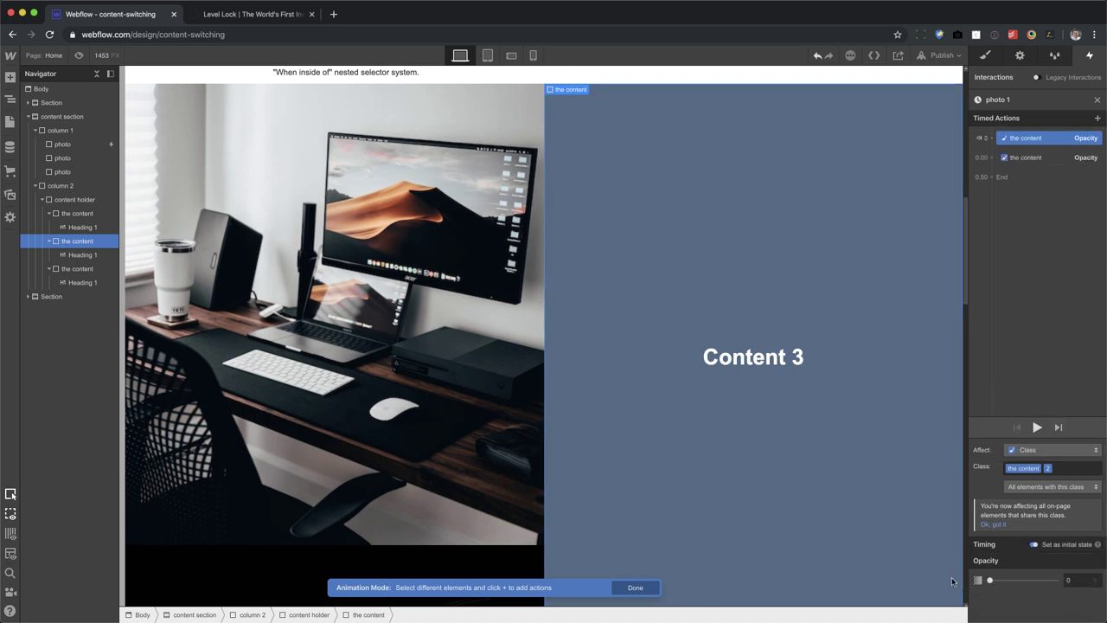
- Start the third content block at 0 opacity as an initial state, then close the editor
click(88, 272)
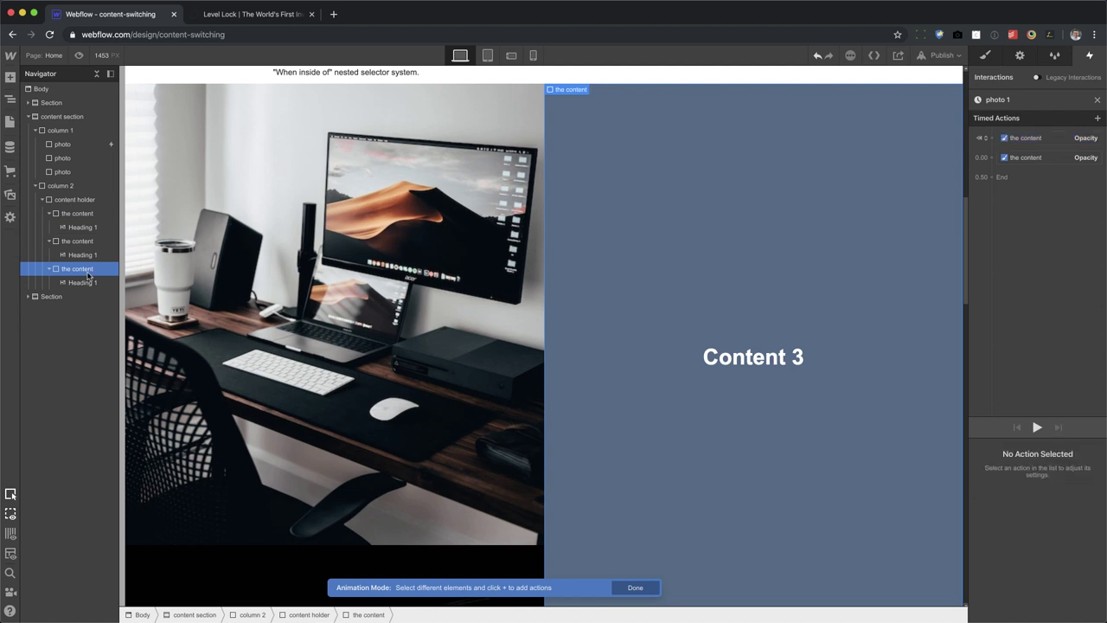
click(992, 139)
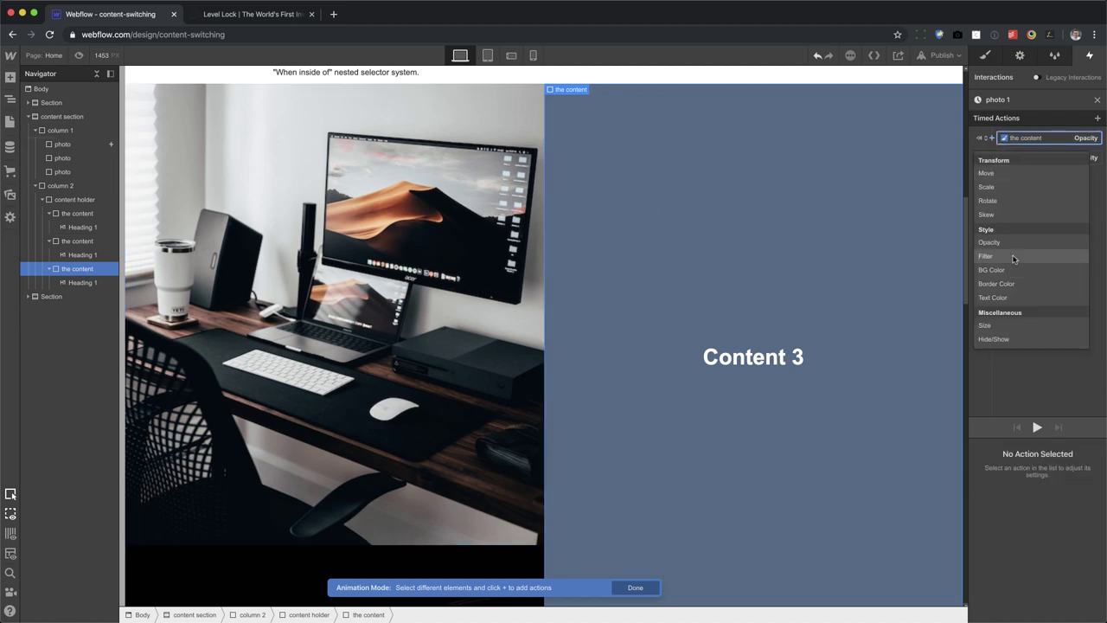
click(990, 242)
drag(1057, 579, 1006, 580)
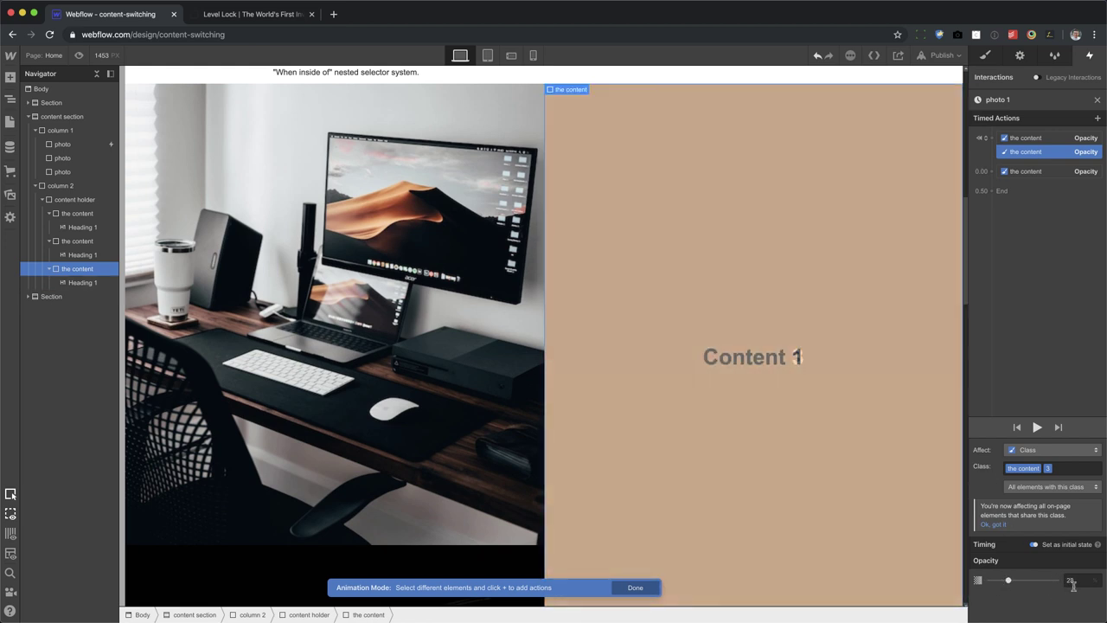
click(1070, 580)
text(0)
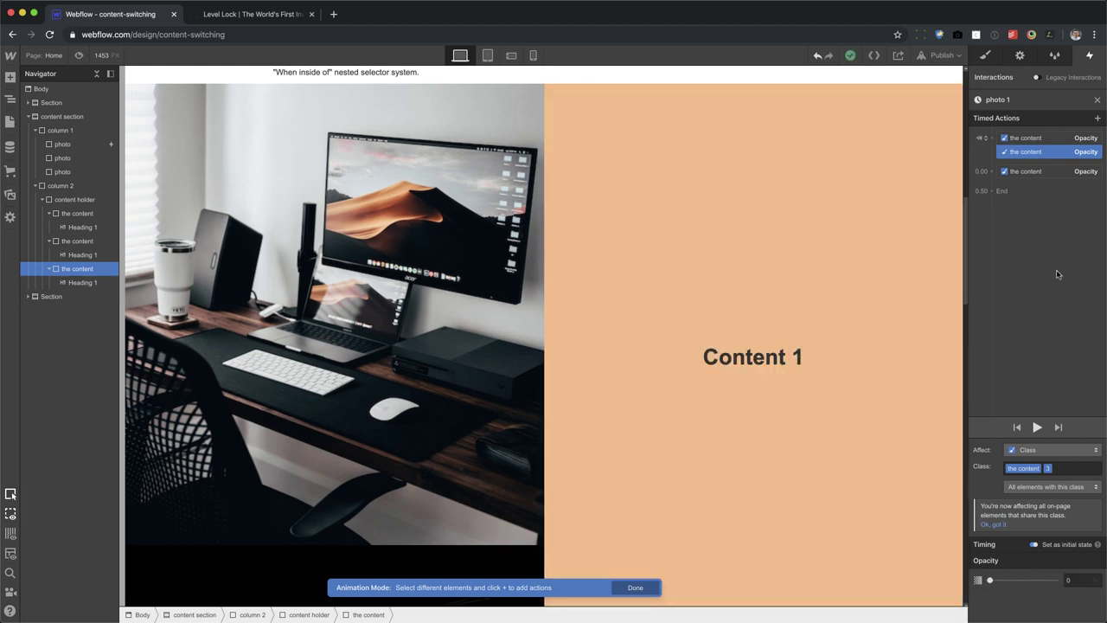
click(1097, 101)
click(1097, 101)
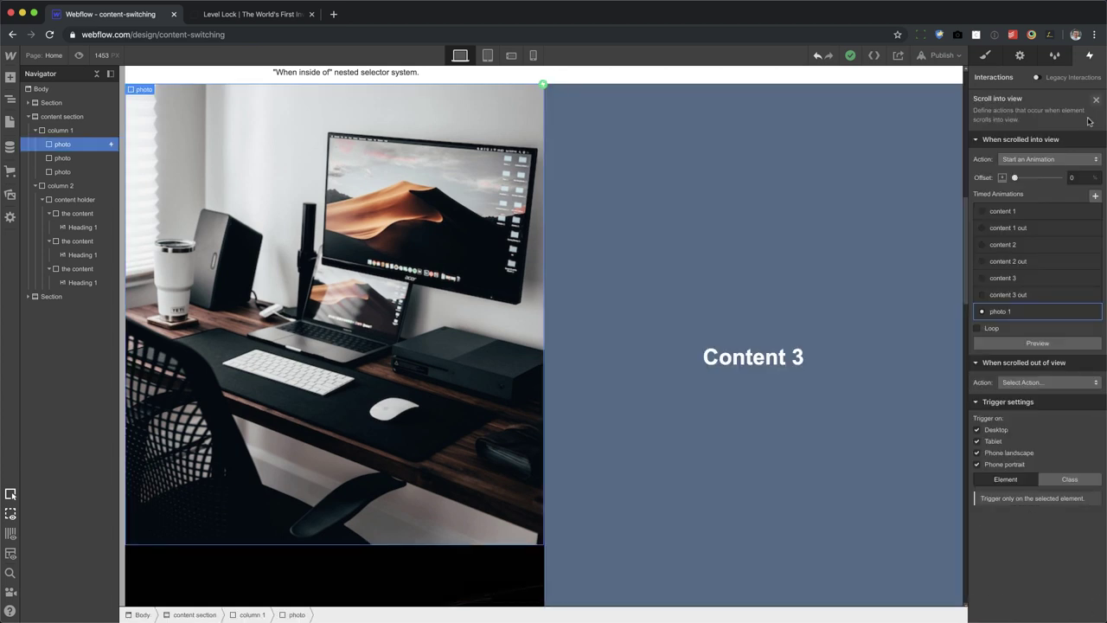
- Make scrolling out of view start an animation with a 40% offset
click(1031, 384)
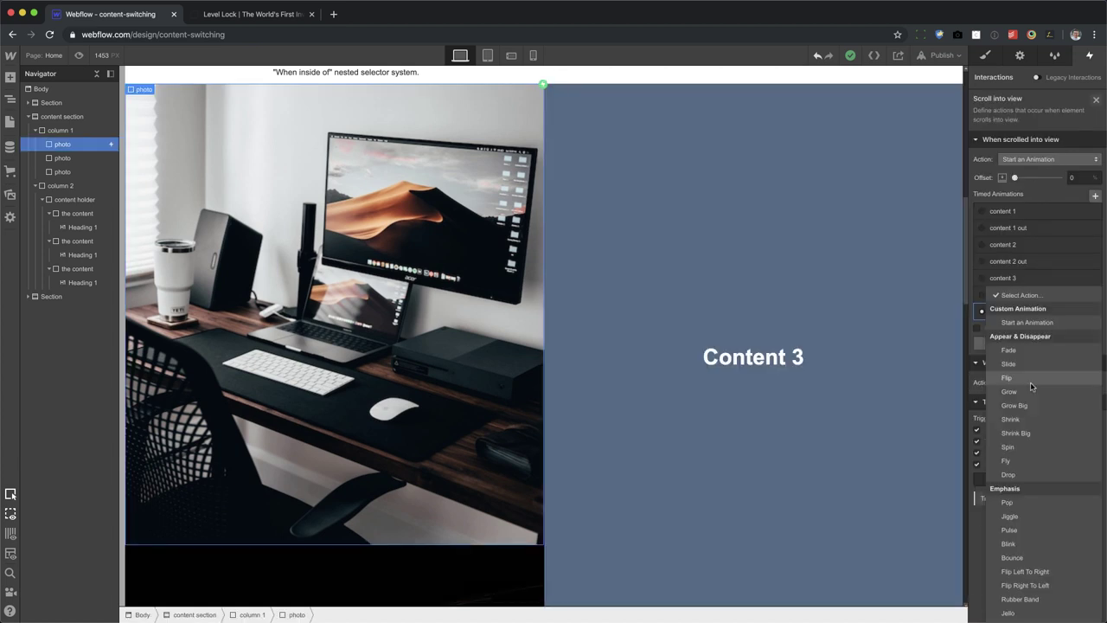
click(1034, 322)
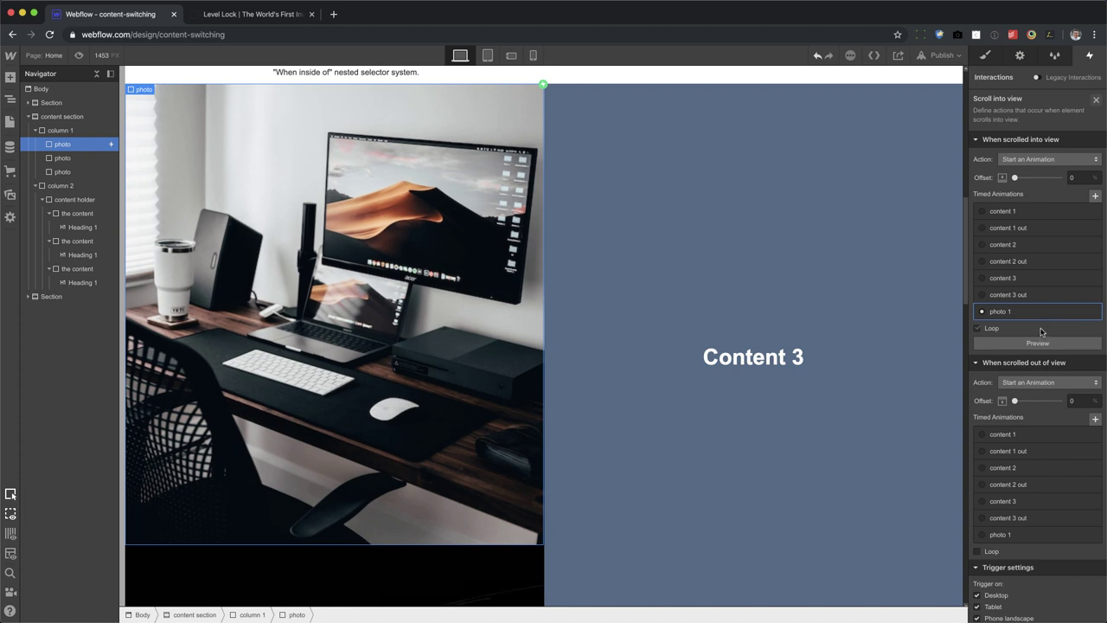
scroll(1042, 346, down, 2)
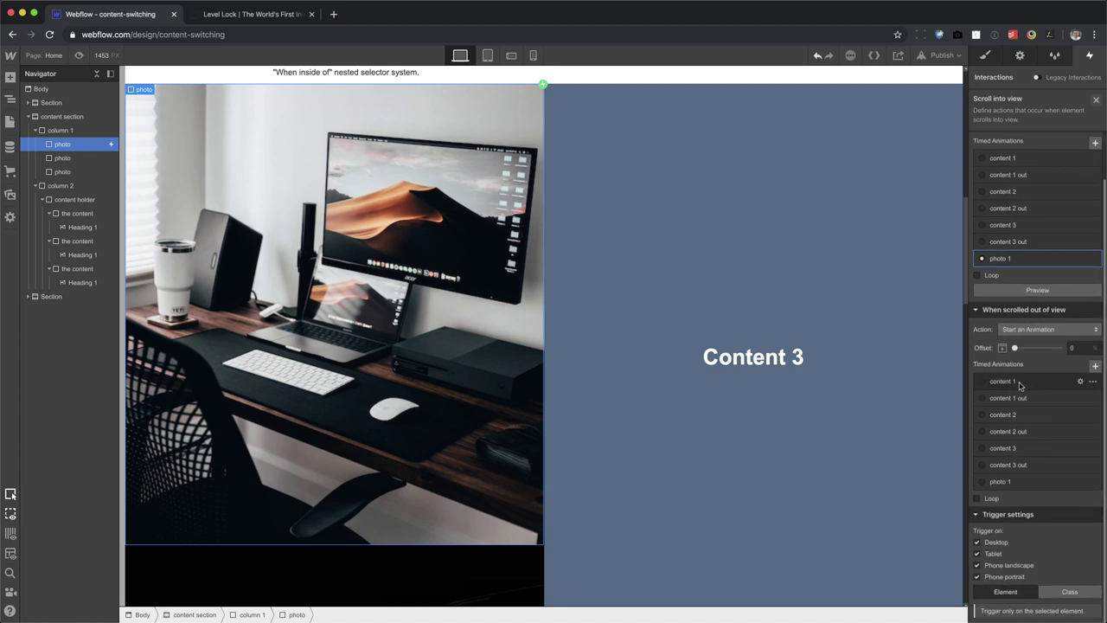
click(1076, 348)
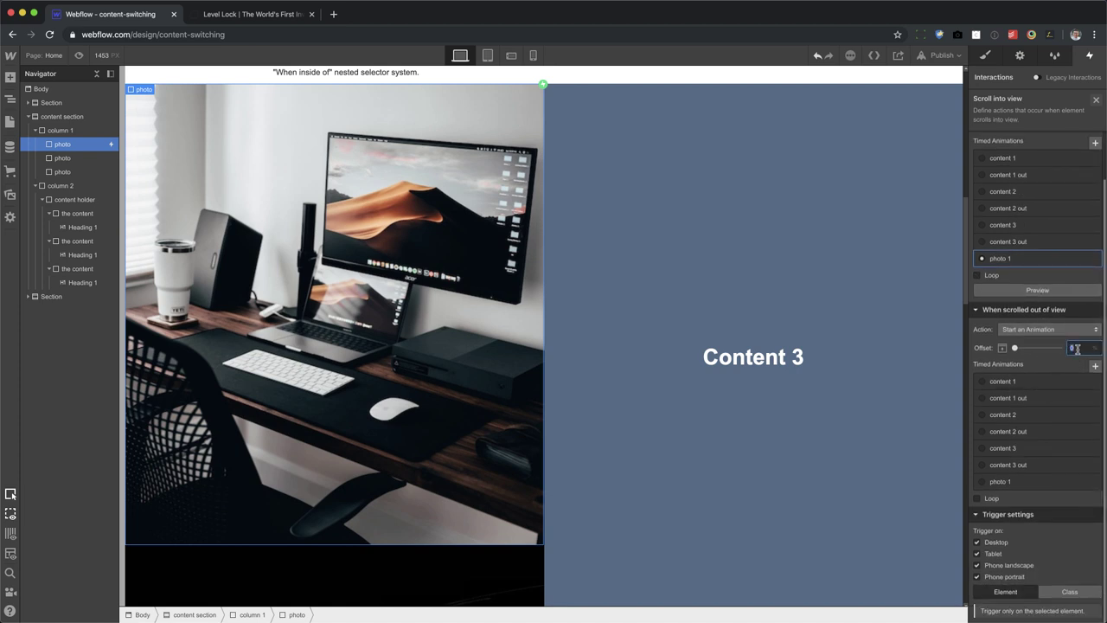
text(40)
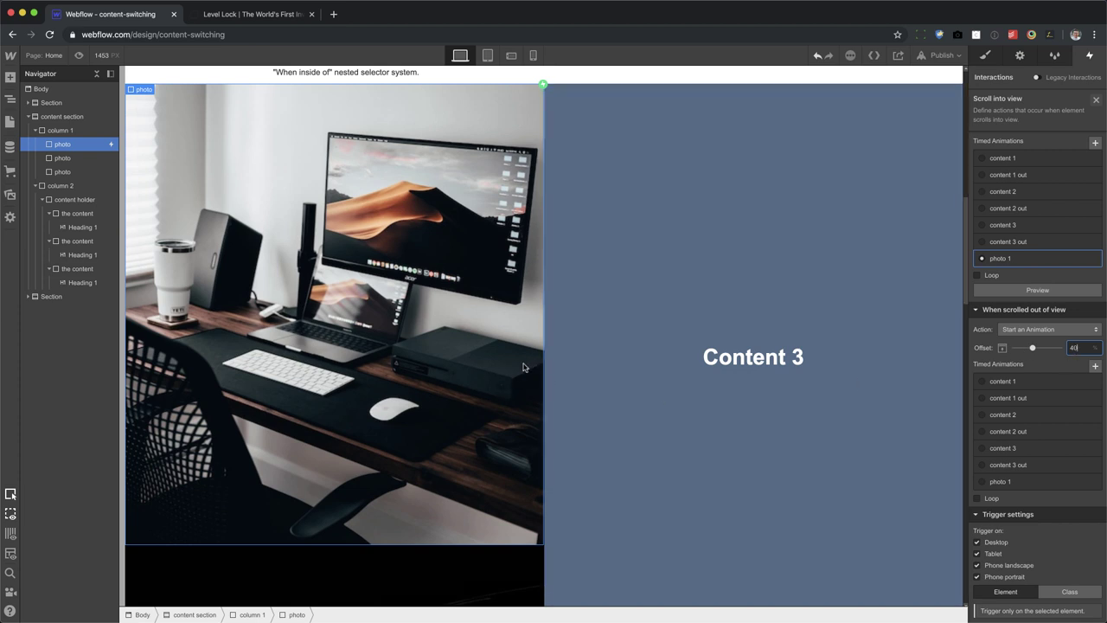
- Reset and re-enter the 40% scroll-out offset, then add a new timed animation
scroll(523, 409, down, 5)
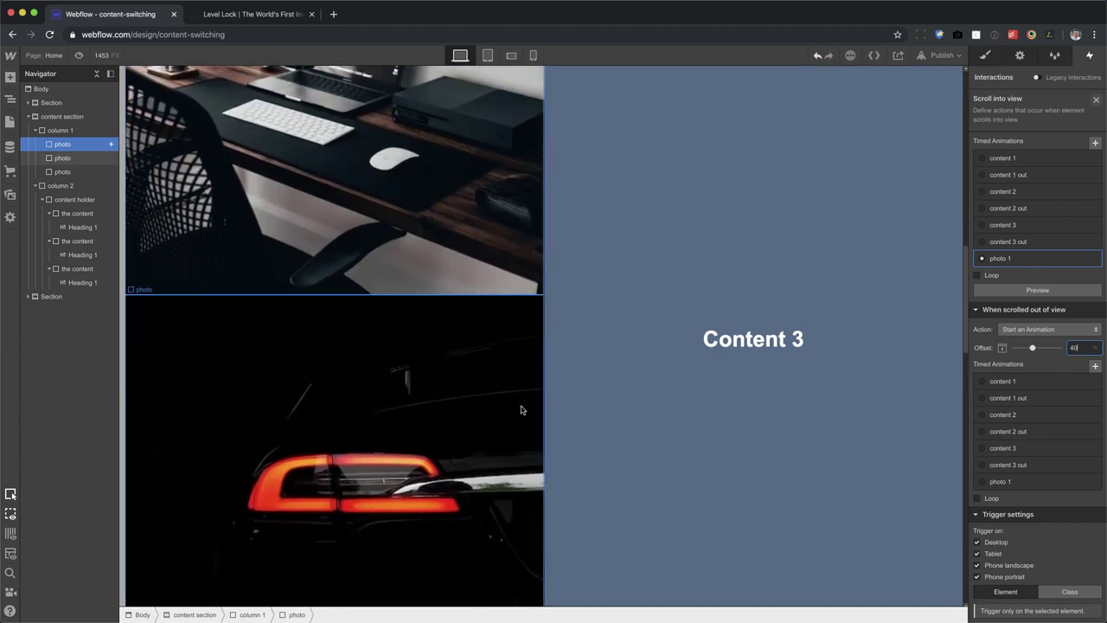
scroll(521, 409, up, 1)
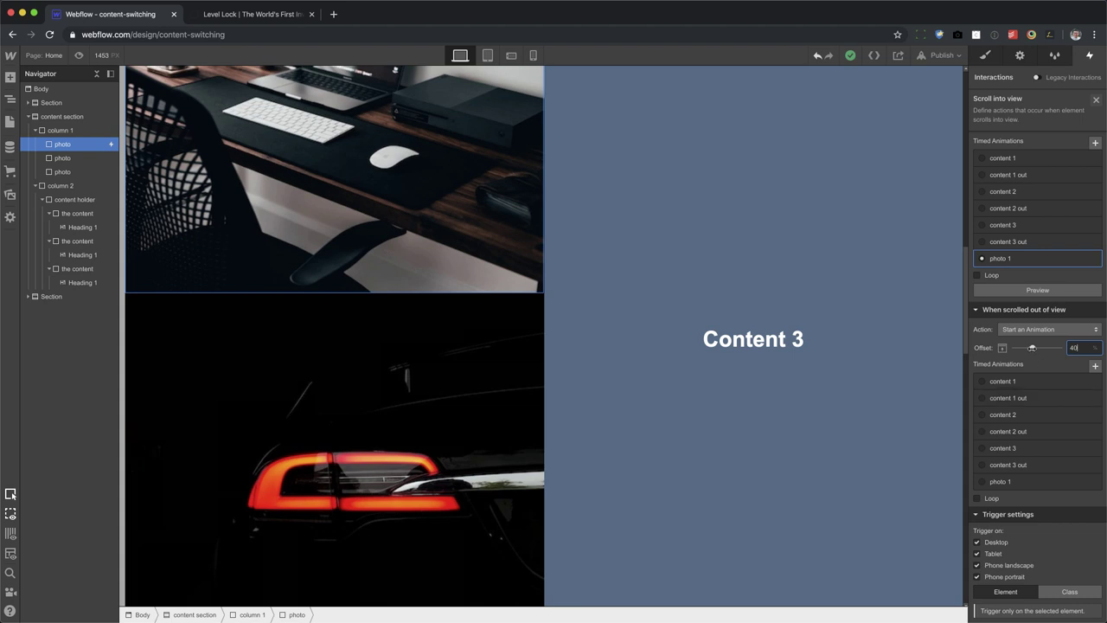
drag(1032, 348, 1000, 350)
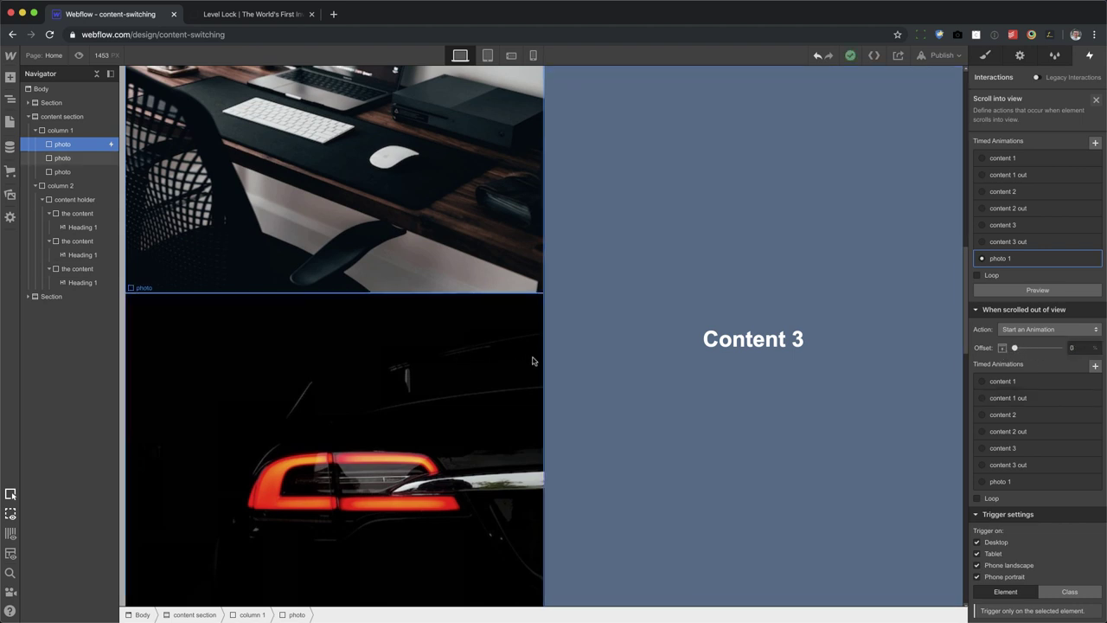
scroll(504, 352, down, 4)
scroll(505, 352, down, 2)
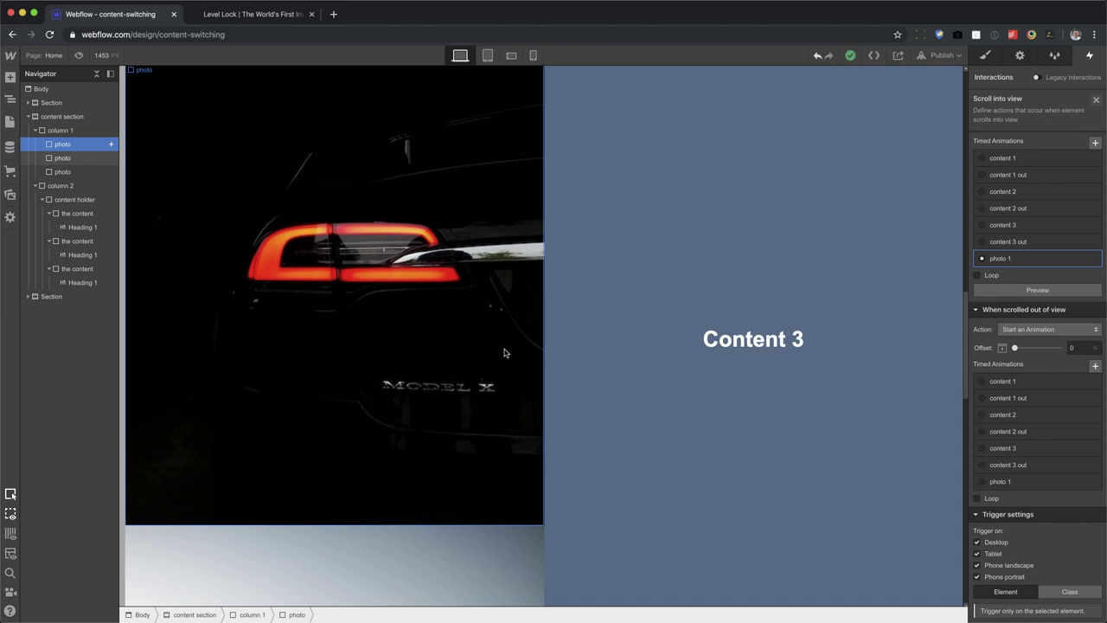
scroll(505, 352, up, 5)
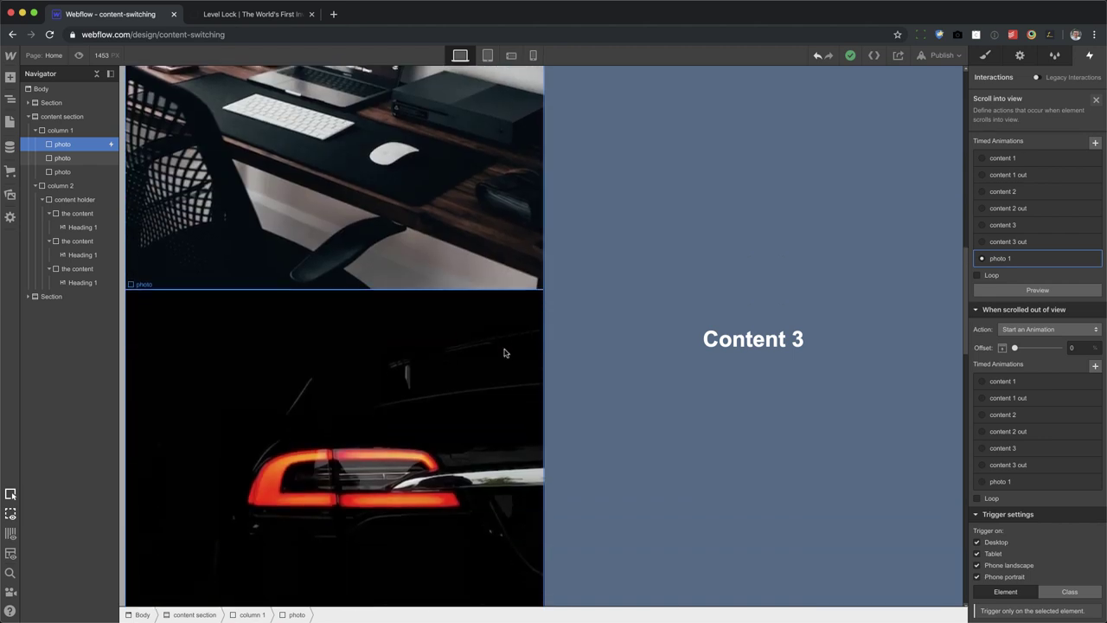
scroll(504, 352, up, 1)
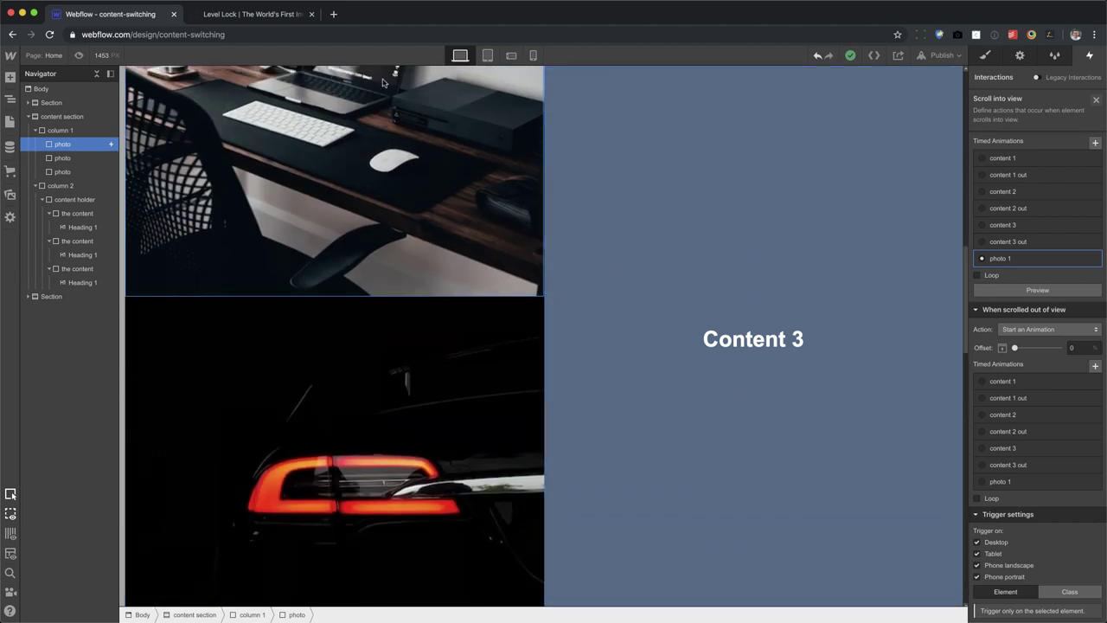
click(1081, 346)
text(40)
click(1095, 365)
- Name the animation 'photo 1 out' and fade Content 1 to 0 opacity with Ease easing
text(photo 1 out)
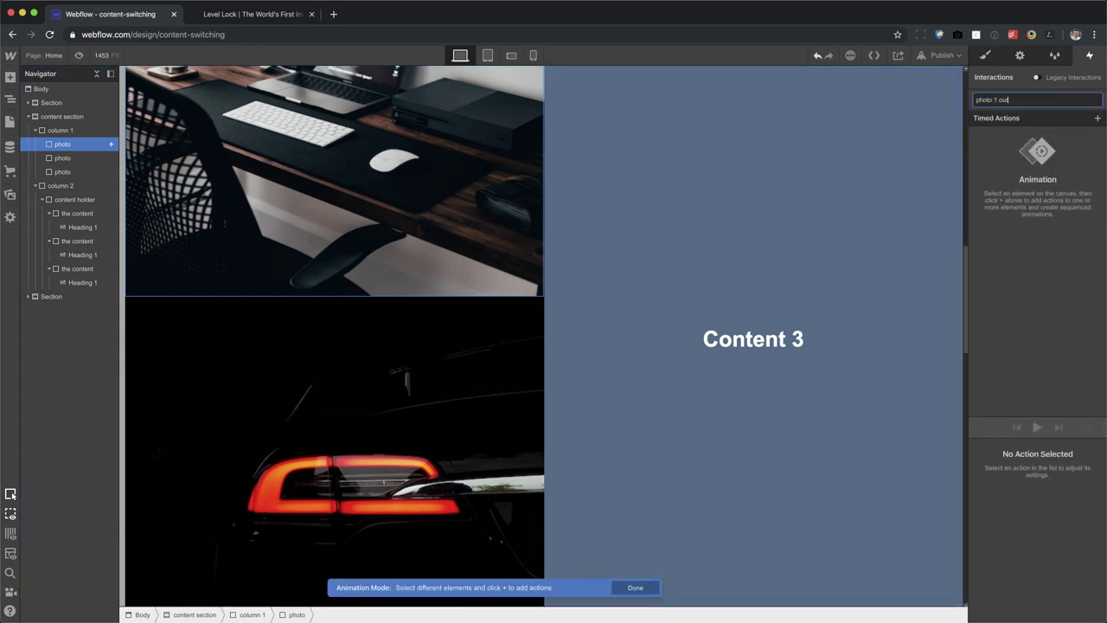
key(Return)
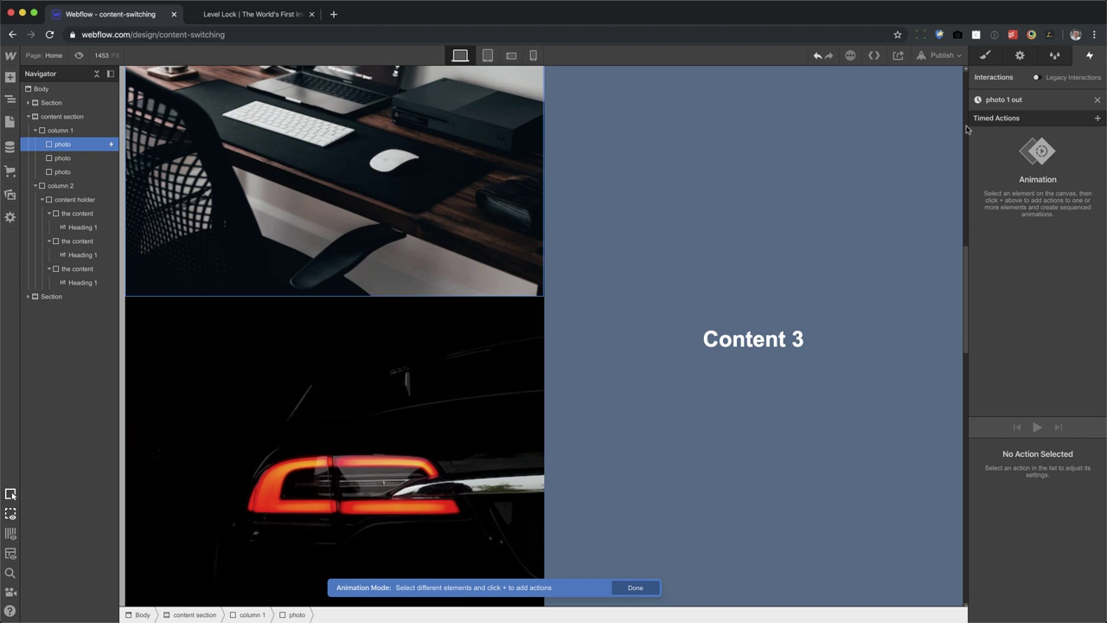
click(87, 214)
click(1096, 121)
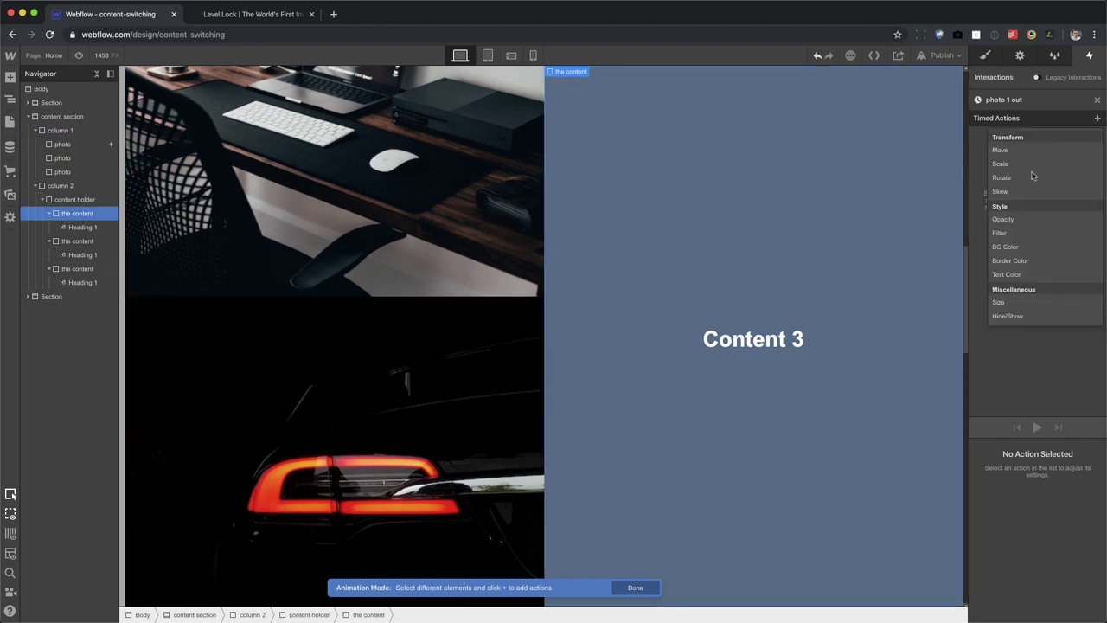
click(1010, 219)
scroll(1056, 577, down, 1)
click(1056, 571)
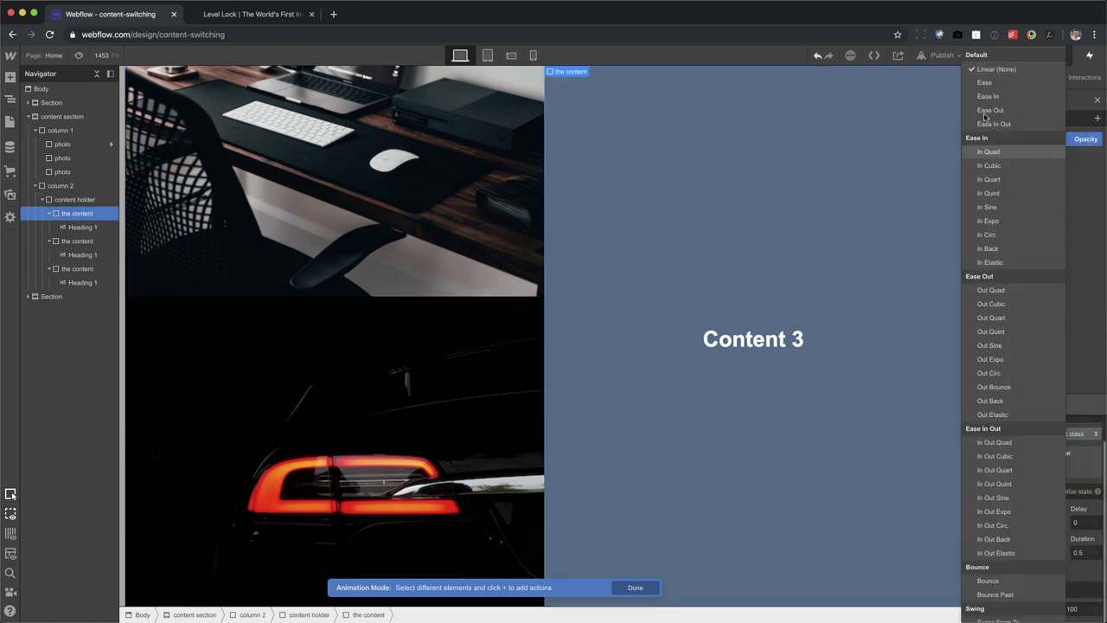
click(1004, 83)
drag(1051, 611, 989, 609)
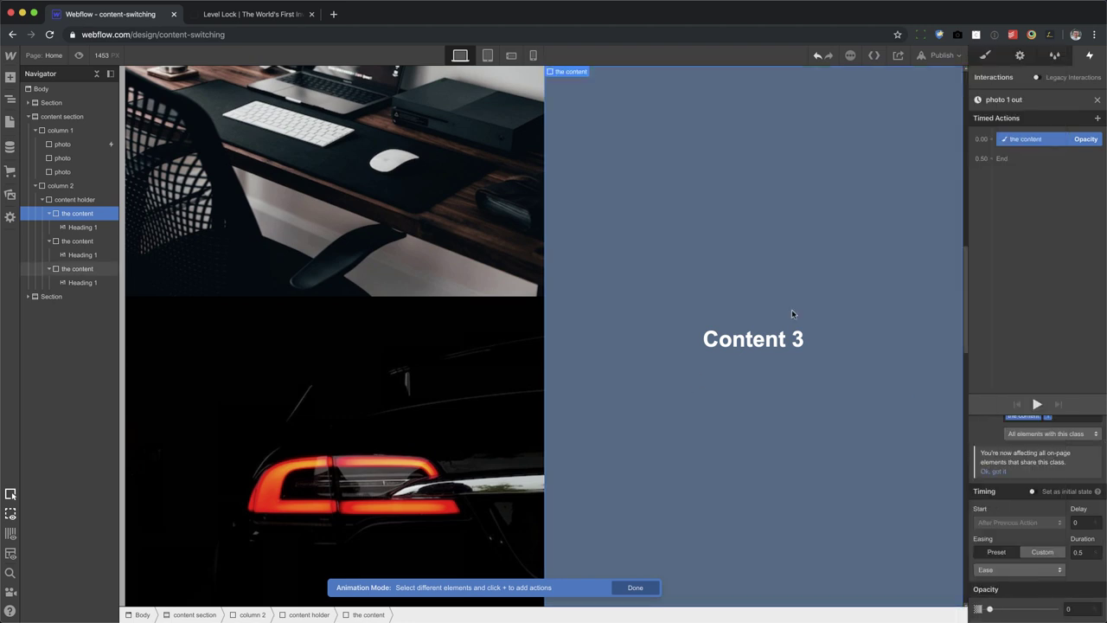
click(1097, 100)
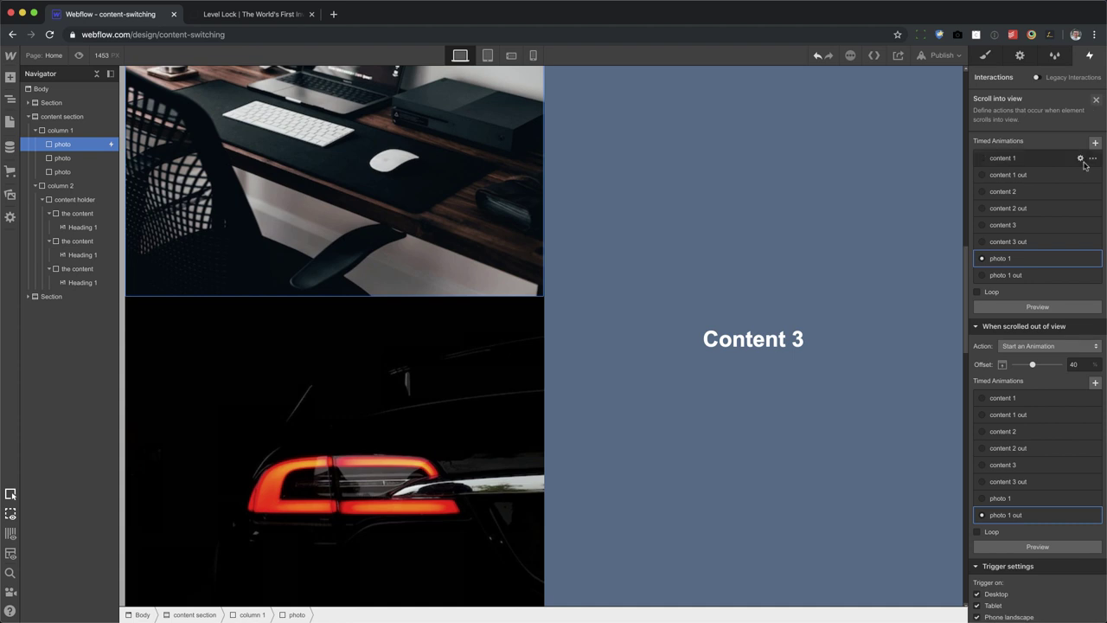
- Give the second photo a scroll-into-view trigger starting an animation at 40% offset
click(61, 159)
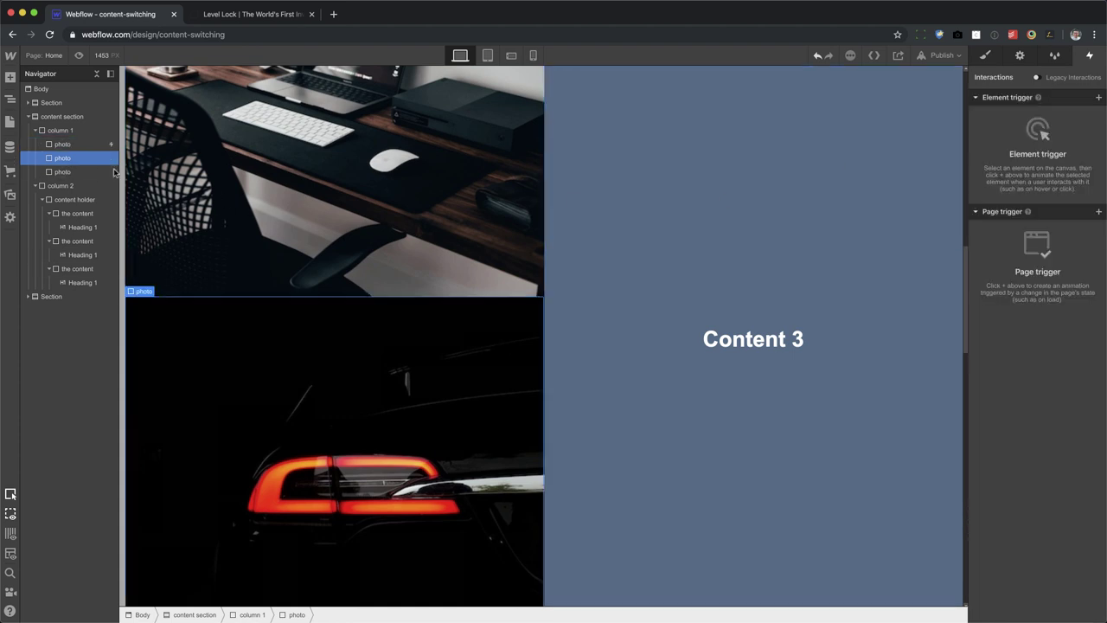
click(1098, 98)
click(1044, 159)
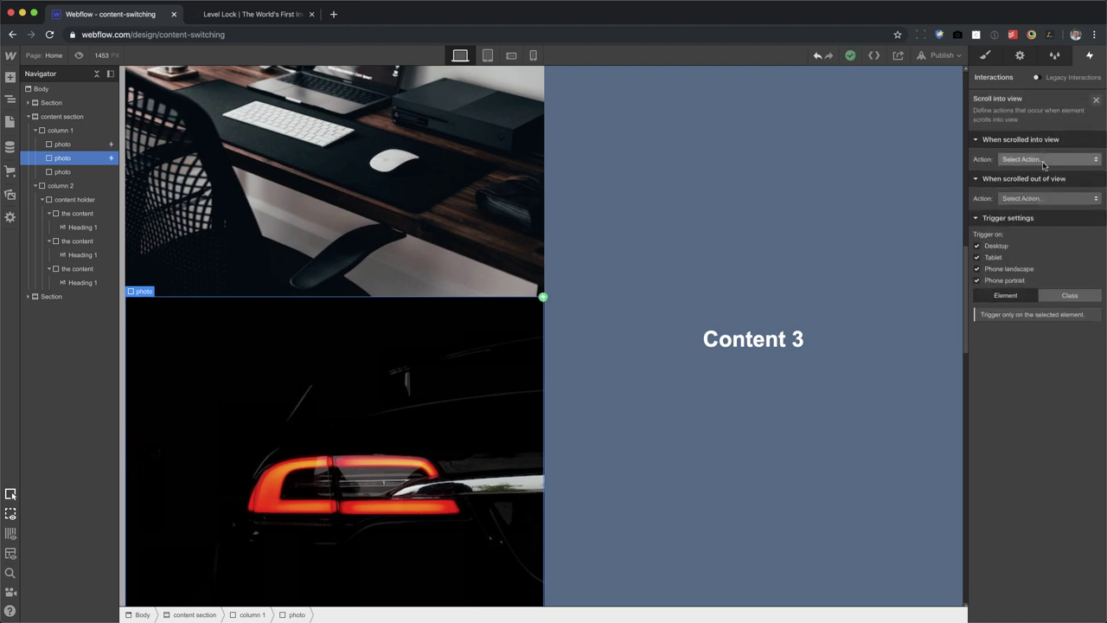
click(1044, 161)
click(1028, 187)
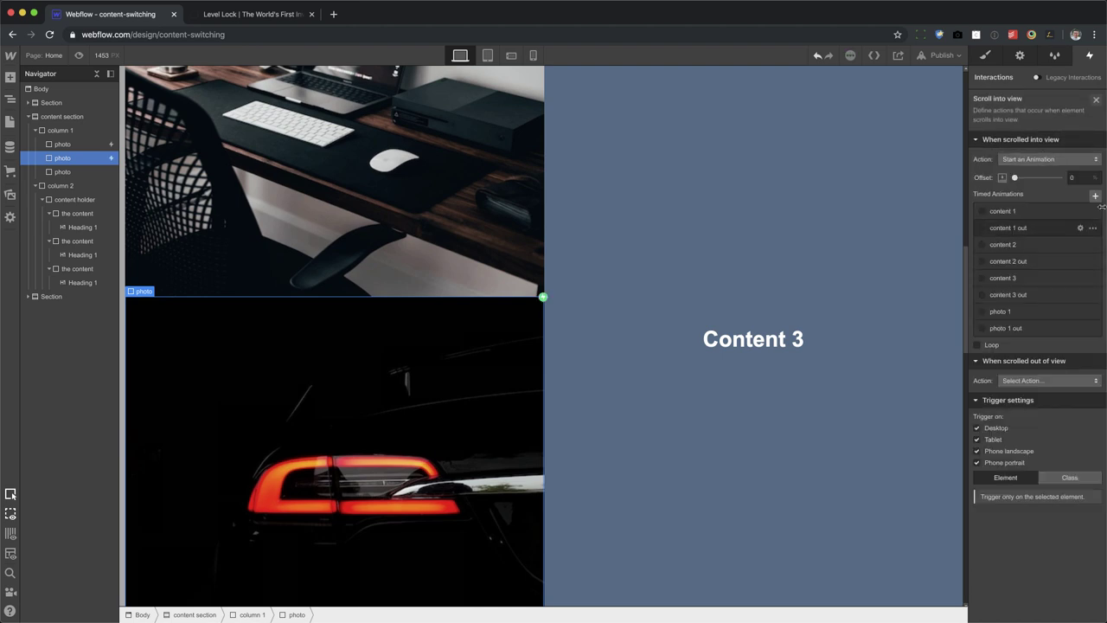
click(1079, 176)
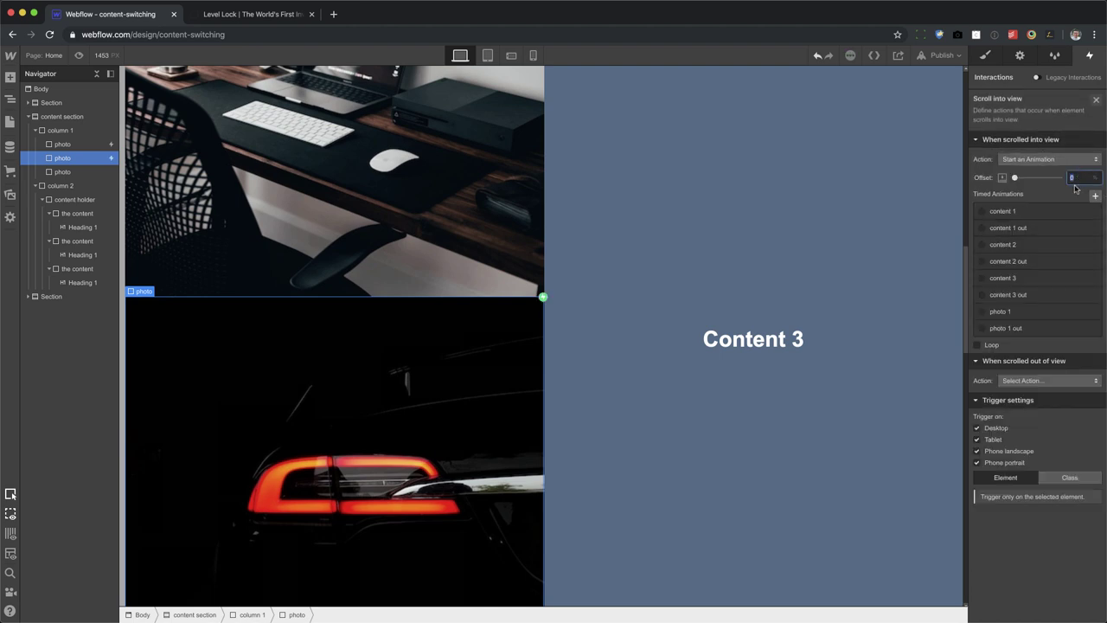
text(40)
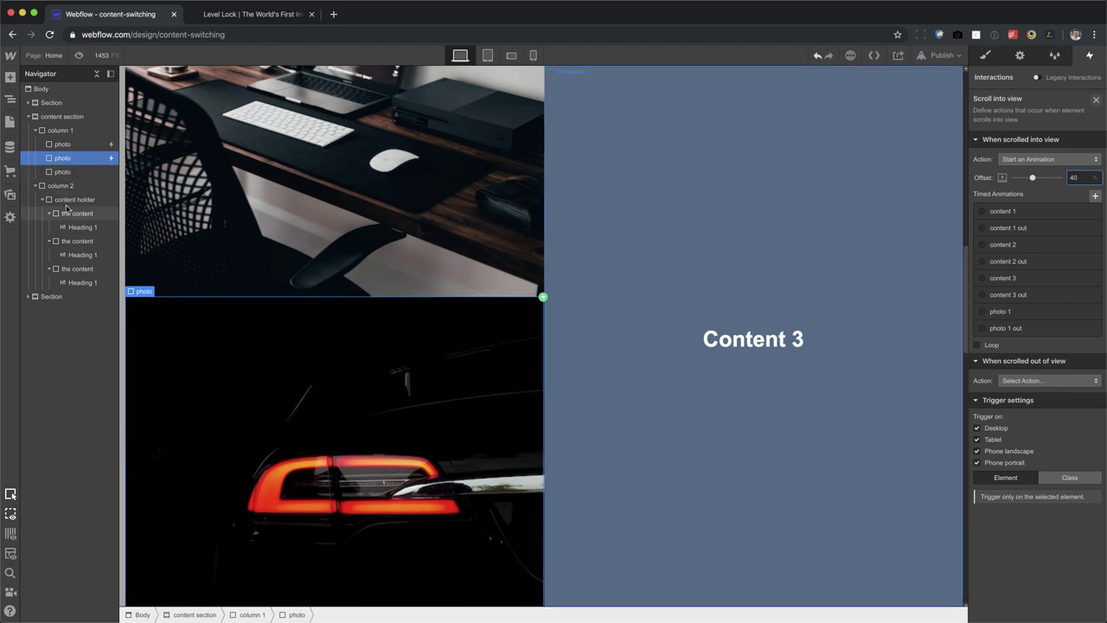
- Reselect the second photo and review its Scroll into view trigger settings
click(75, 241)
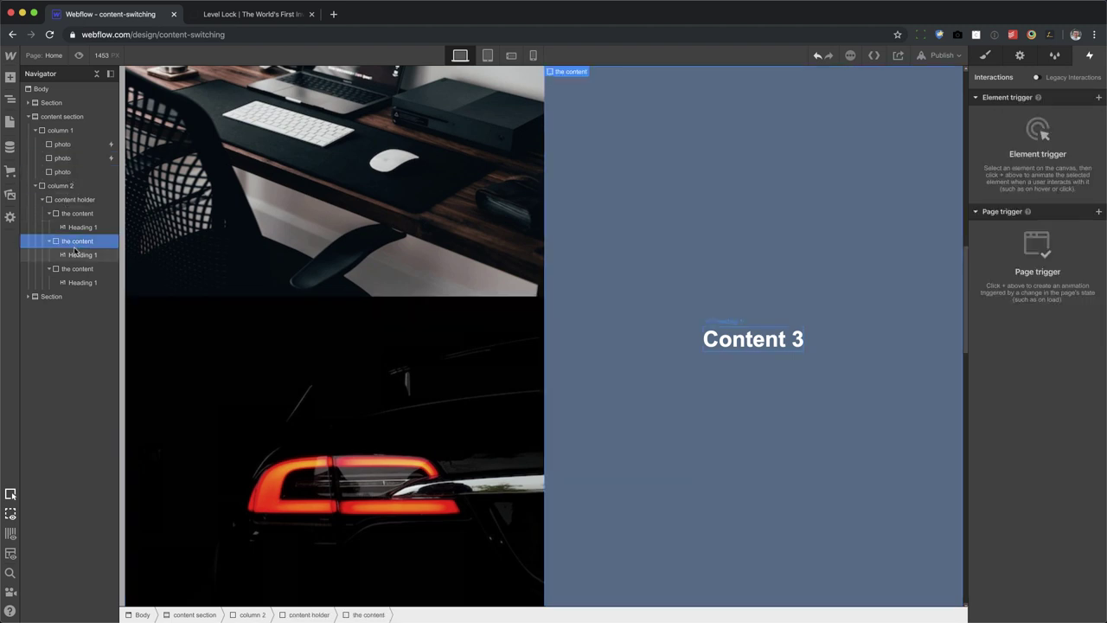
click(167, 165)
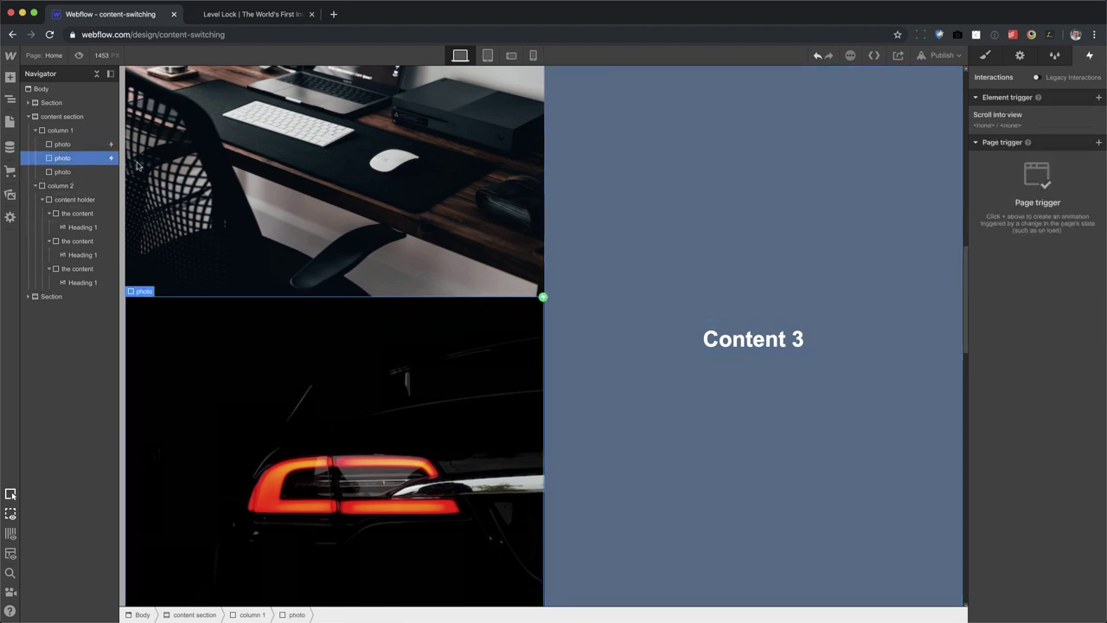
click(1001, 117)
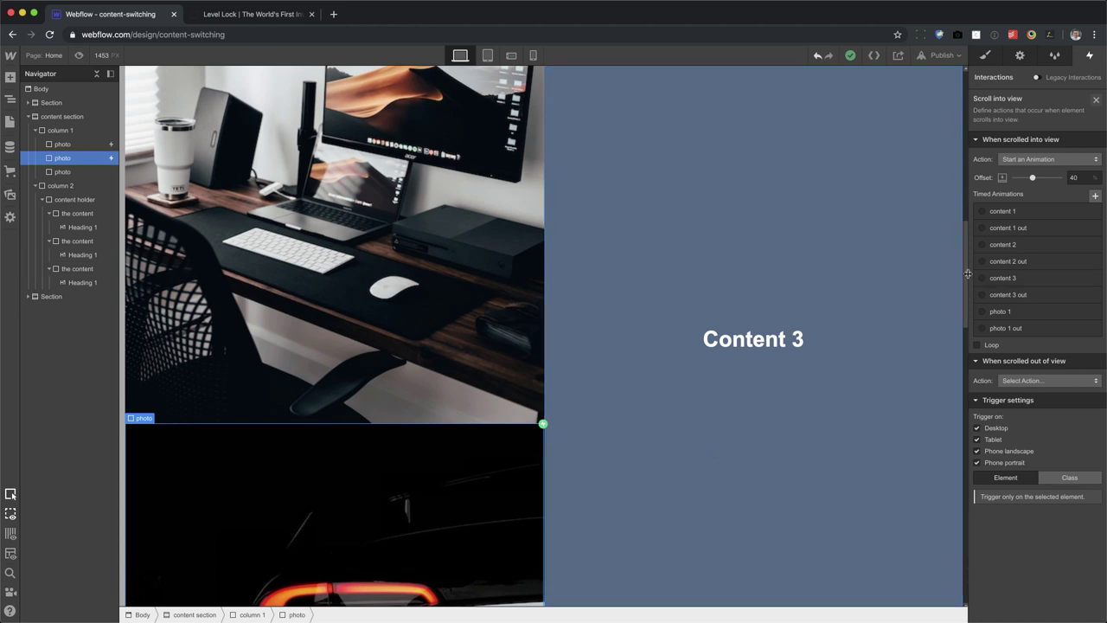
scroll(959, 266, up, 2)
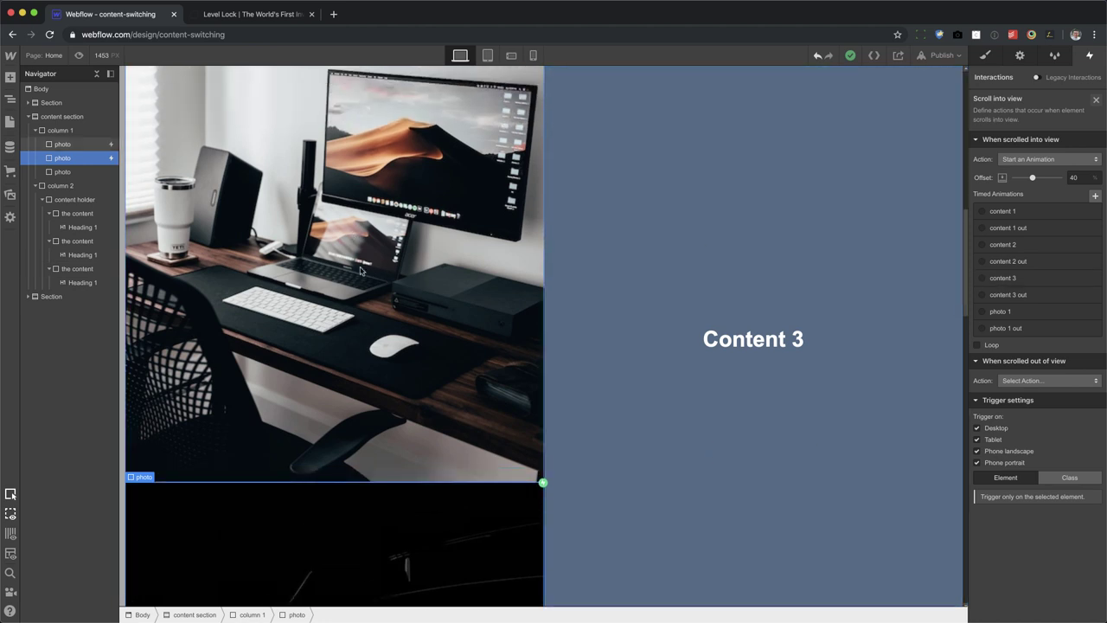
scroll(403, 310, down, 10)
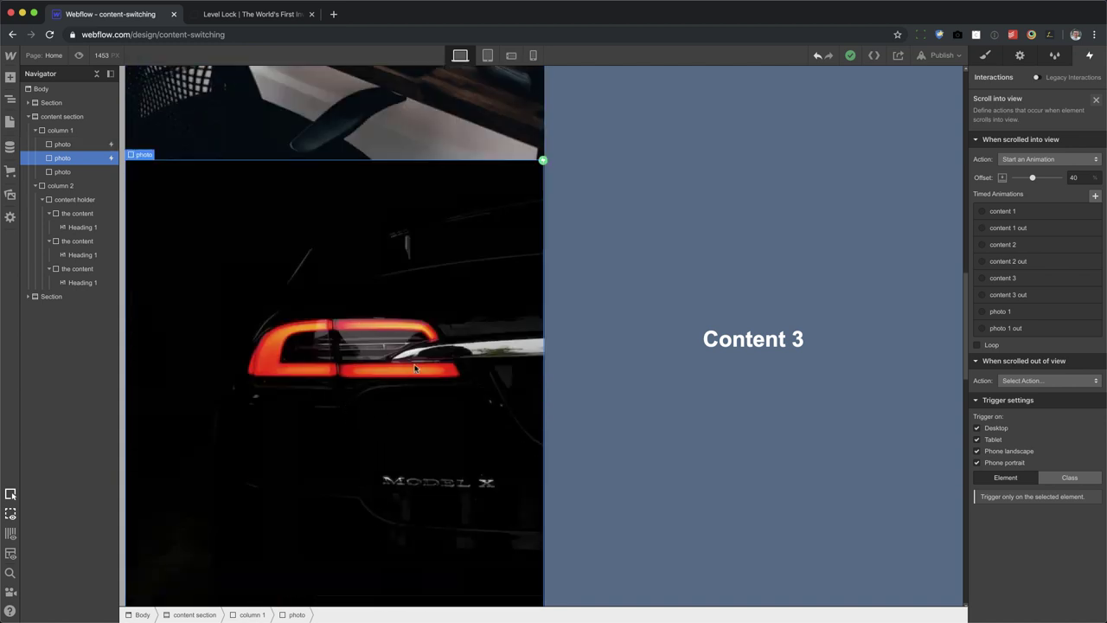
scroll(402, 369, up, 5)
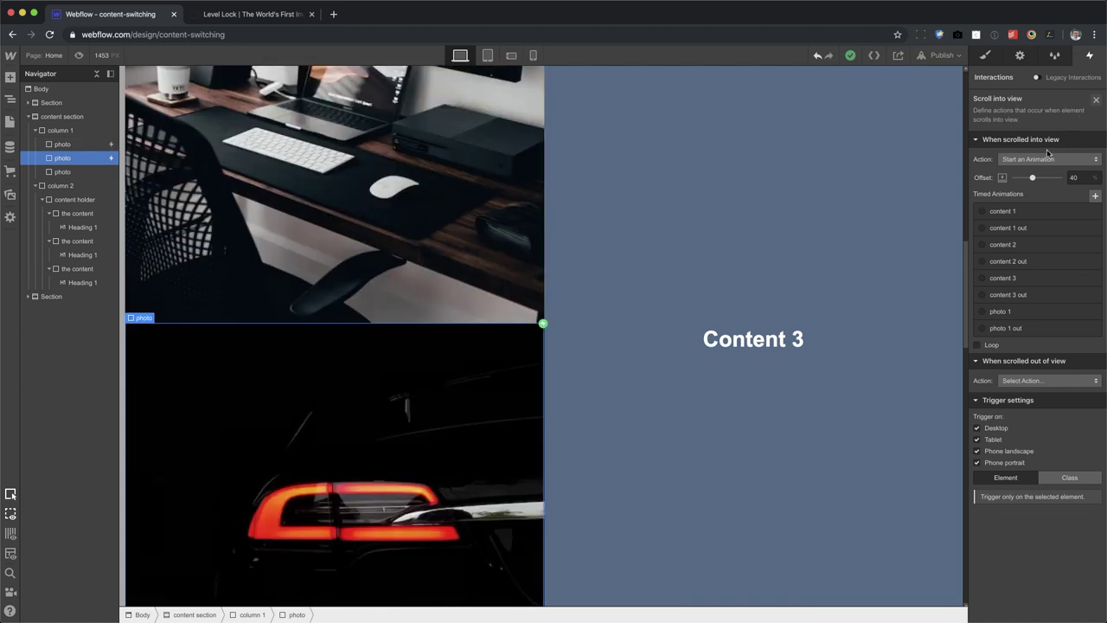
scroll(400, 388, up, 1)
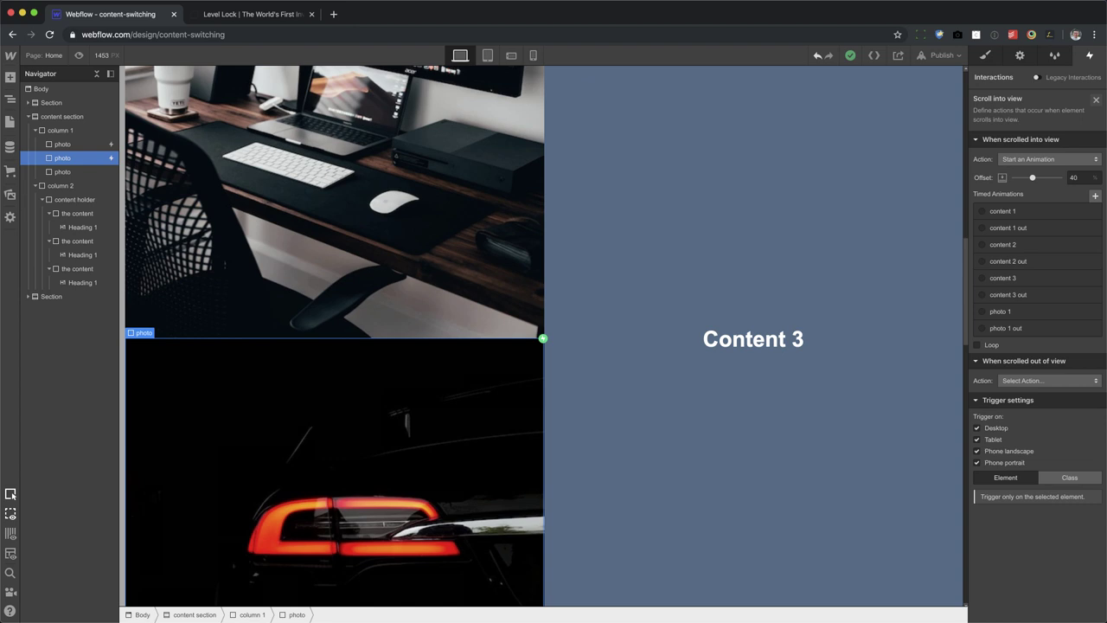
- Create the 'photo 2' animation with an Ease-eased opacity action on the second content block
click(1095, 197)
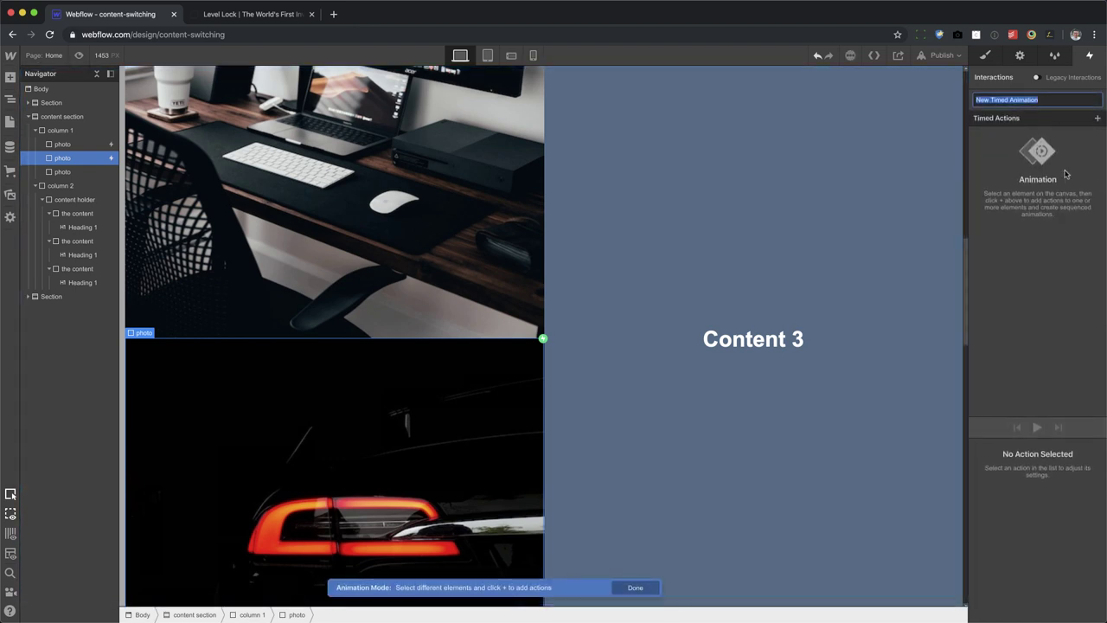
text(pho)
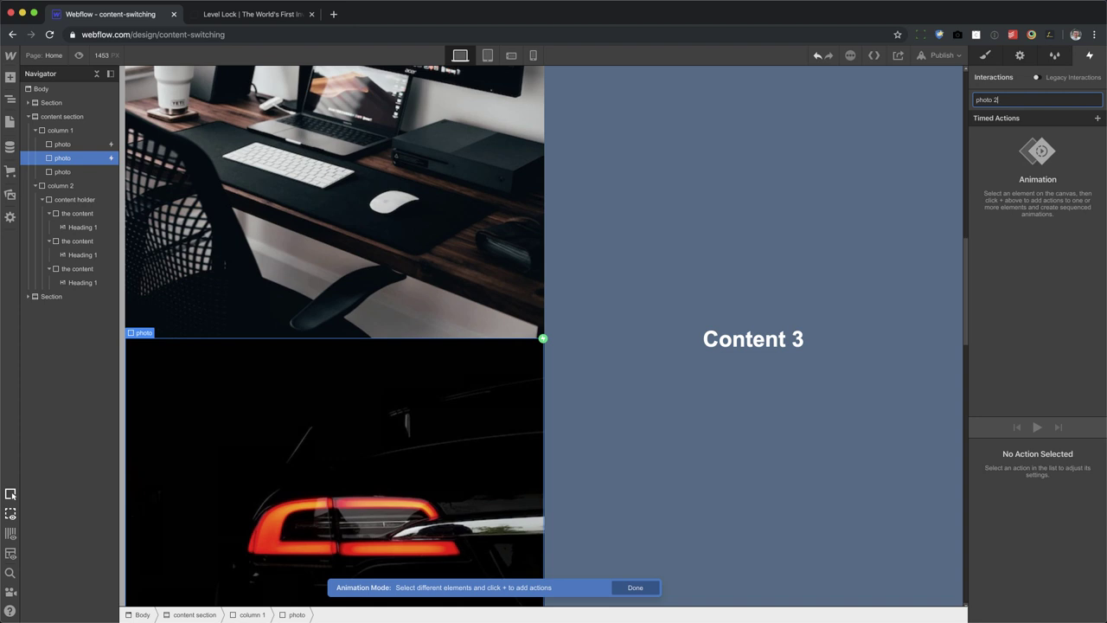
text(to 2)
key(Return)
click(87, 245)
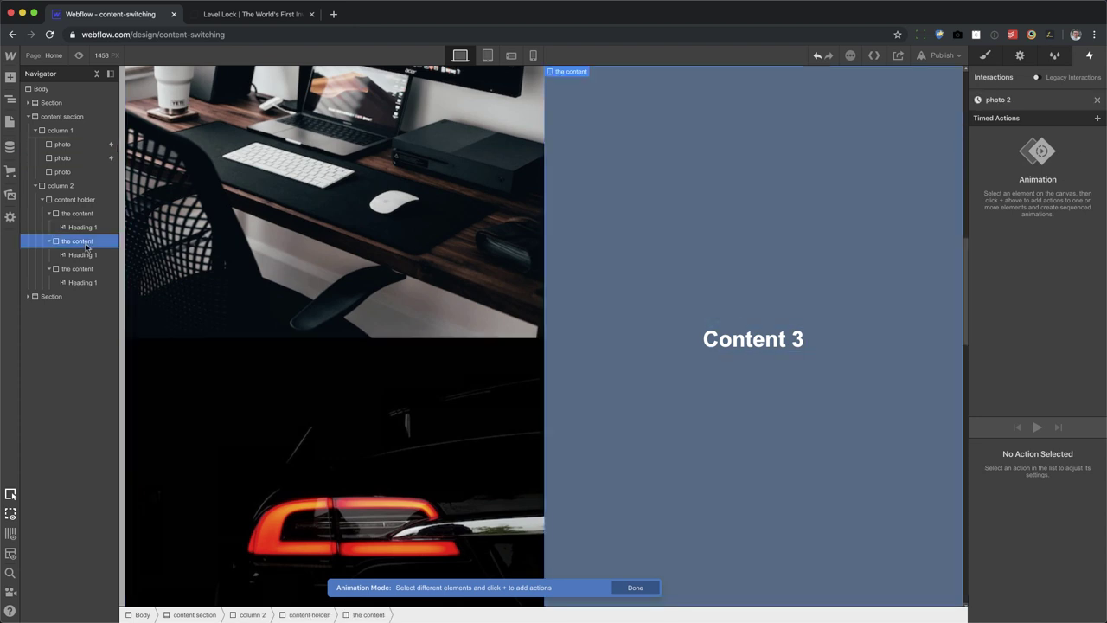
click(1097, 119)
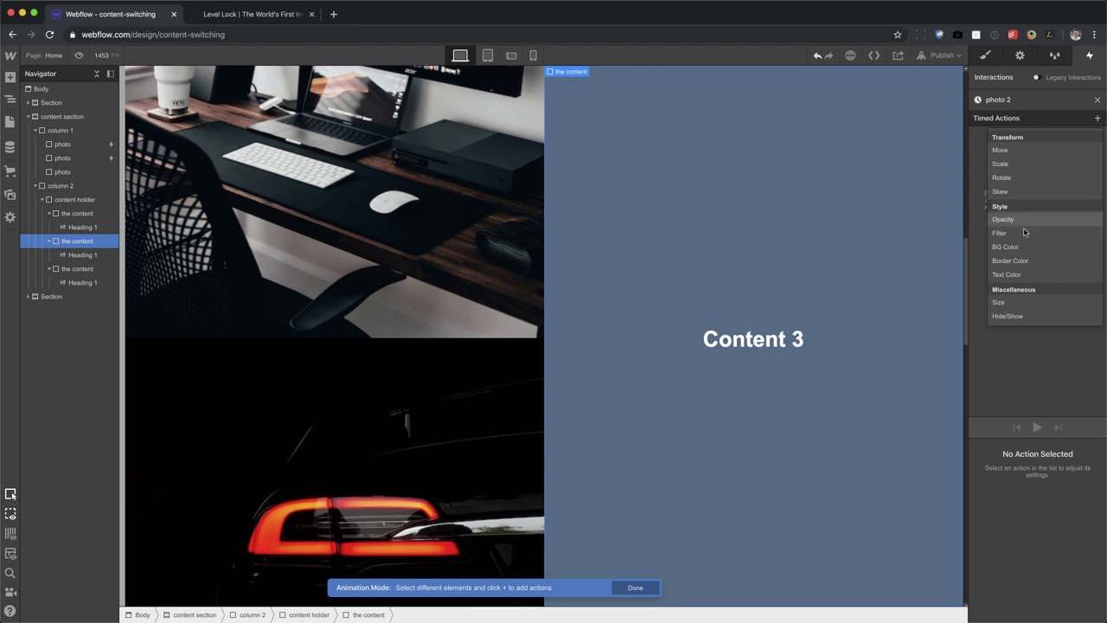
click(1003, 220)
click(1064, 426)
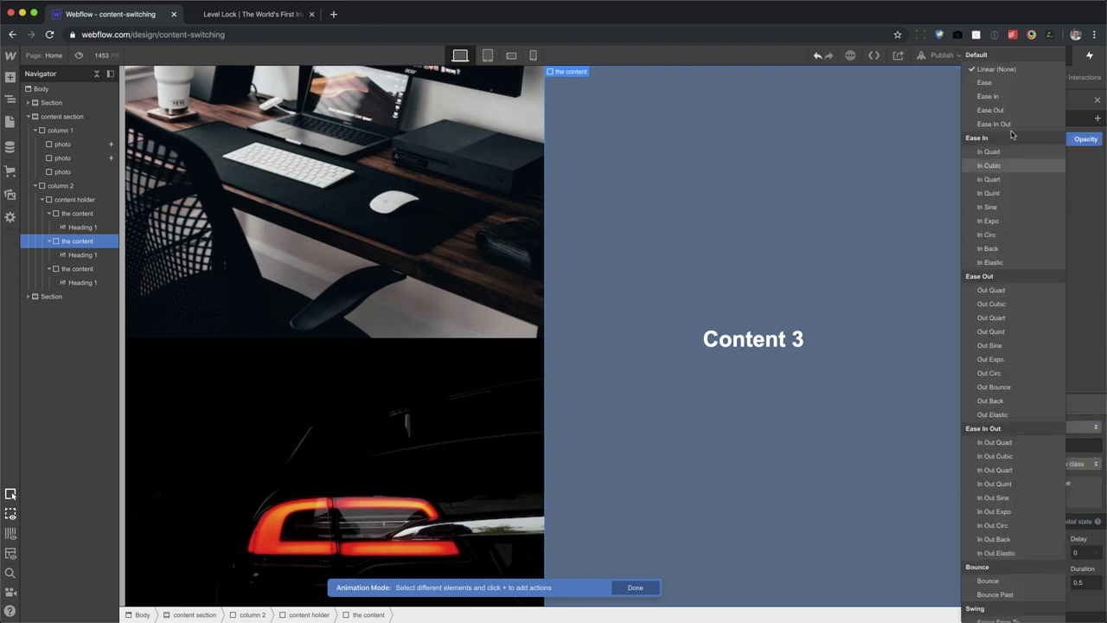
click(1010, 83)
scroll(1038, 519, down, 1)
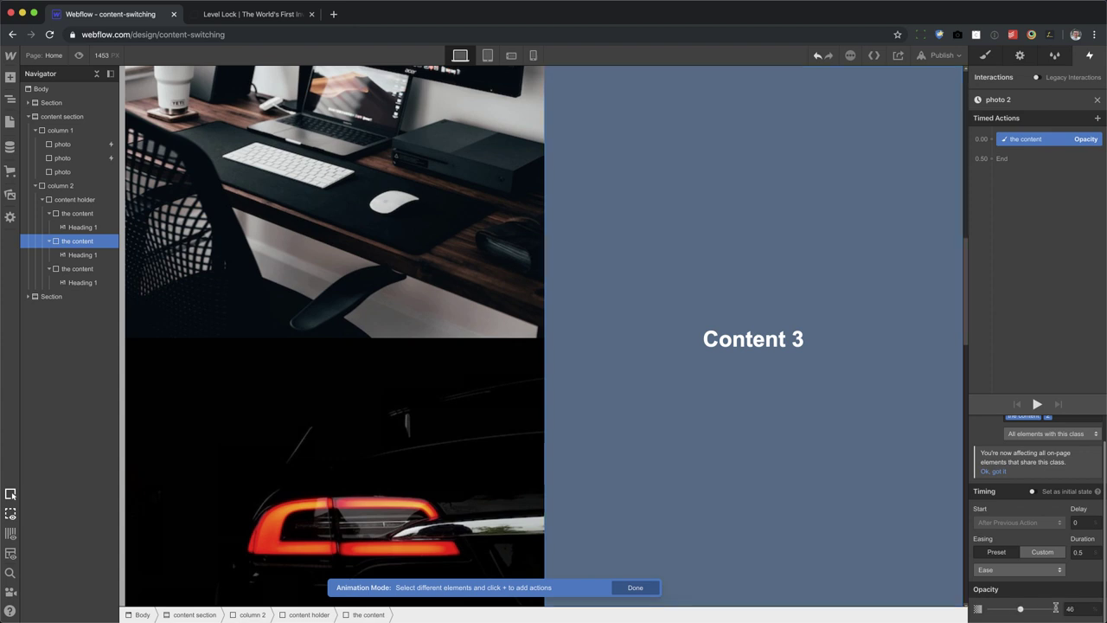
- Set the second photo's scroll-out-of-view trigger to start an animation at a 40% offset
click(1097, 101)
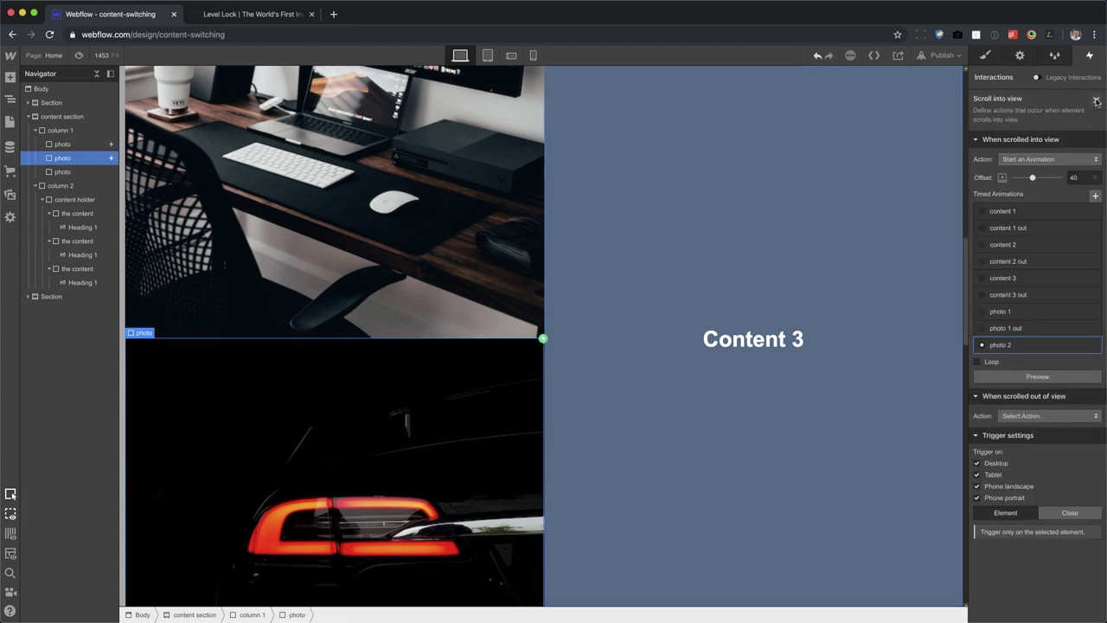
click(1038, 416)
click(1042, 323)
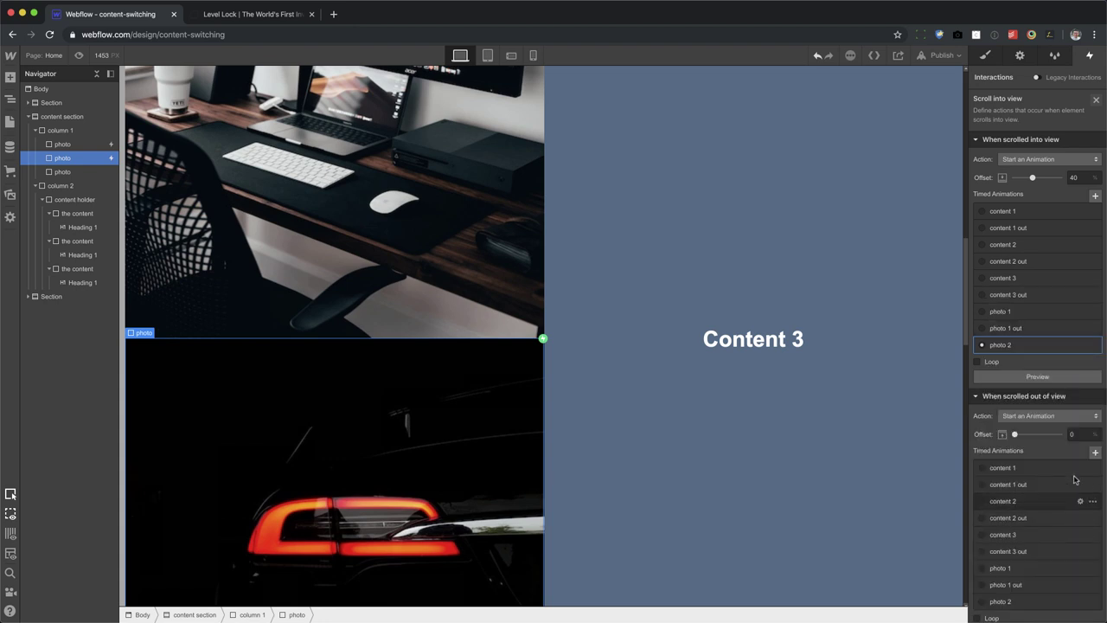
click(1080, 430)
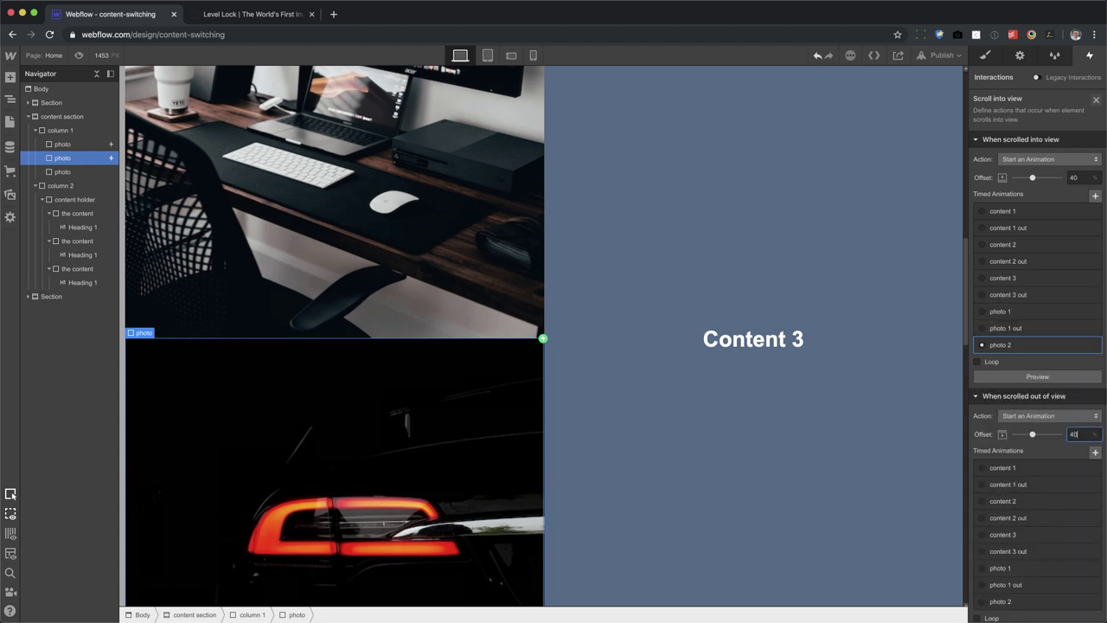
text(40)
scroll(1064, 442, down, 3)
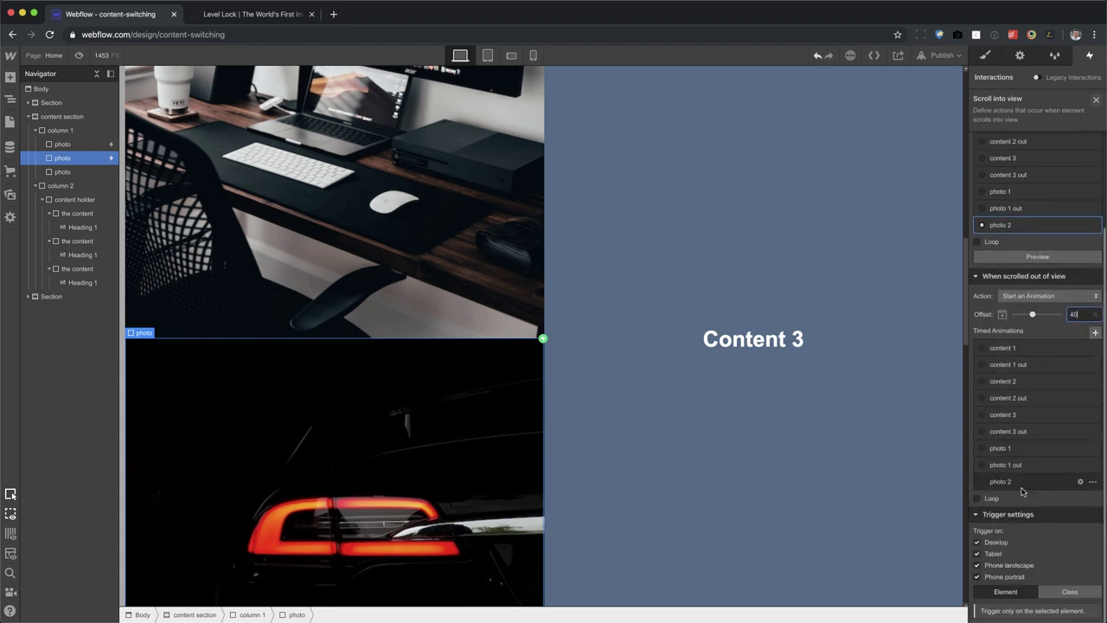
- Duplicate the photo 2 animation as 'photo 2 out' and fade its content to 0 opacity
click(1093, 485)
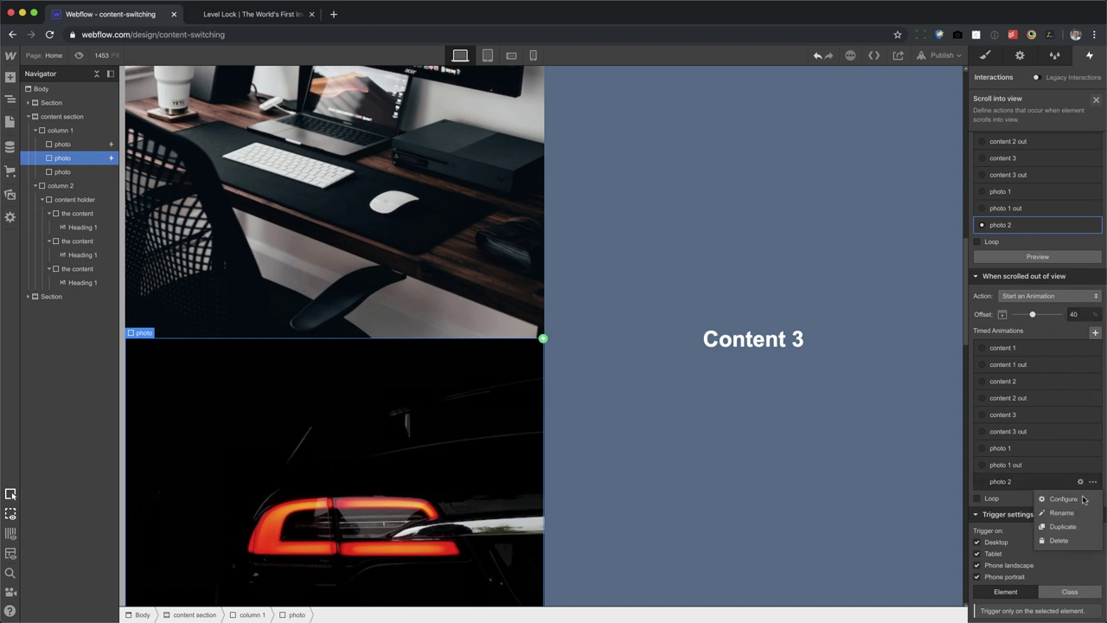
click(1071, 526)
click(1004, 514)
click(1022, 99)
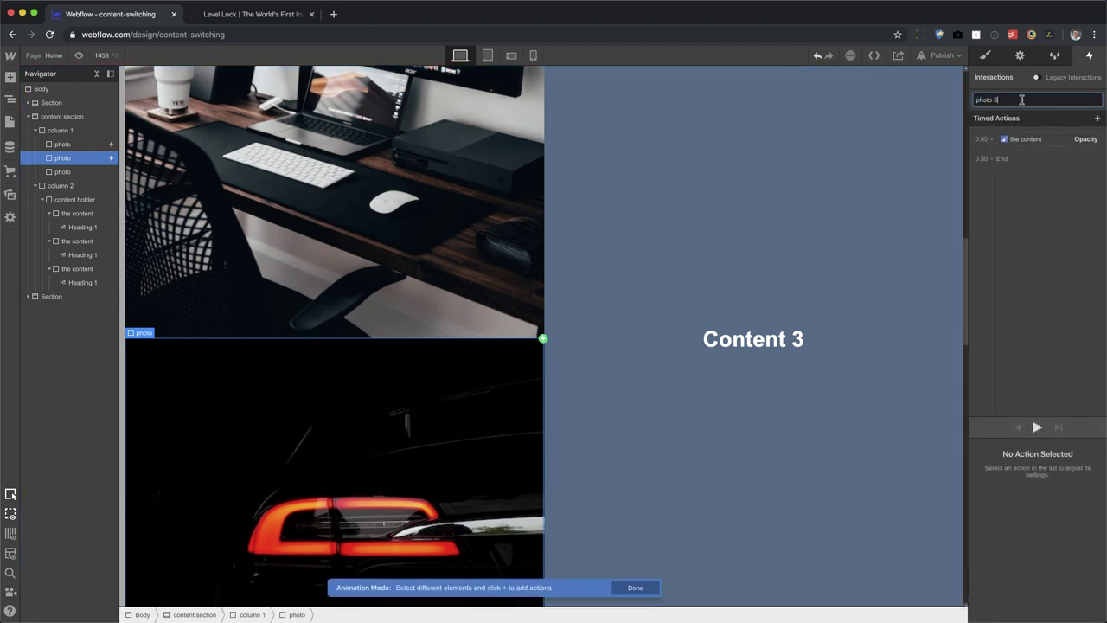
key(Return)
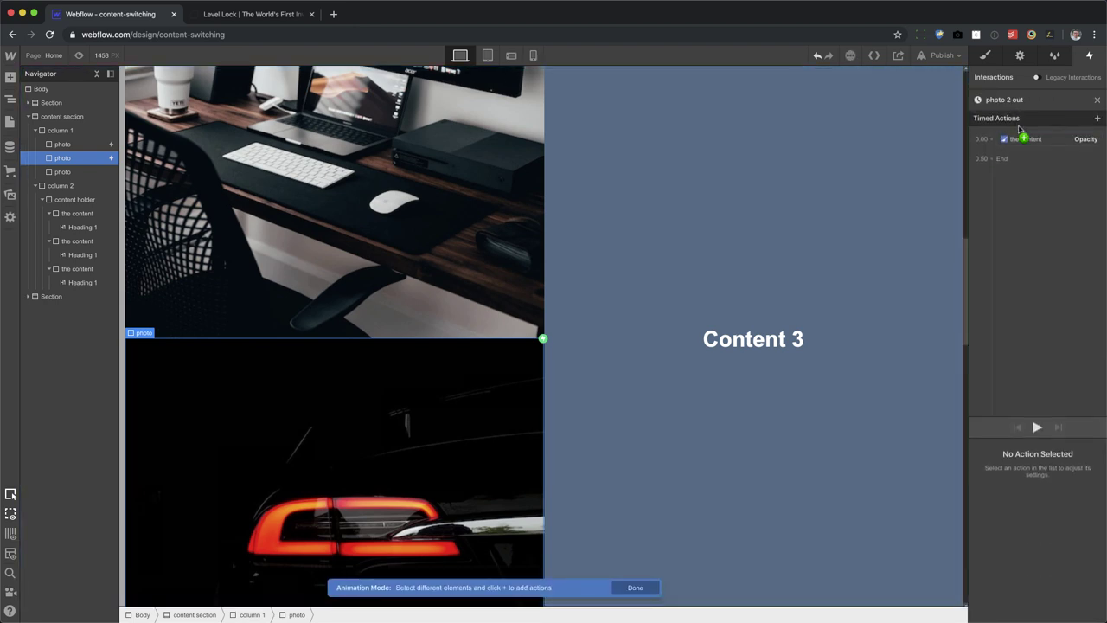
click(1021, 137)
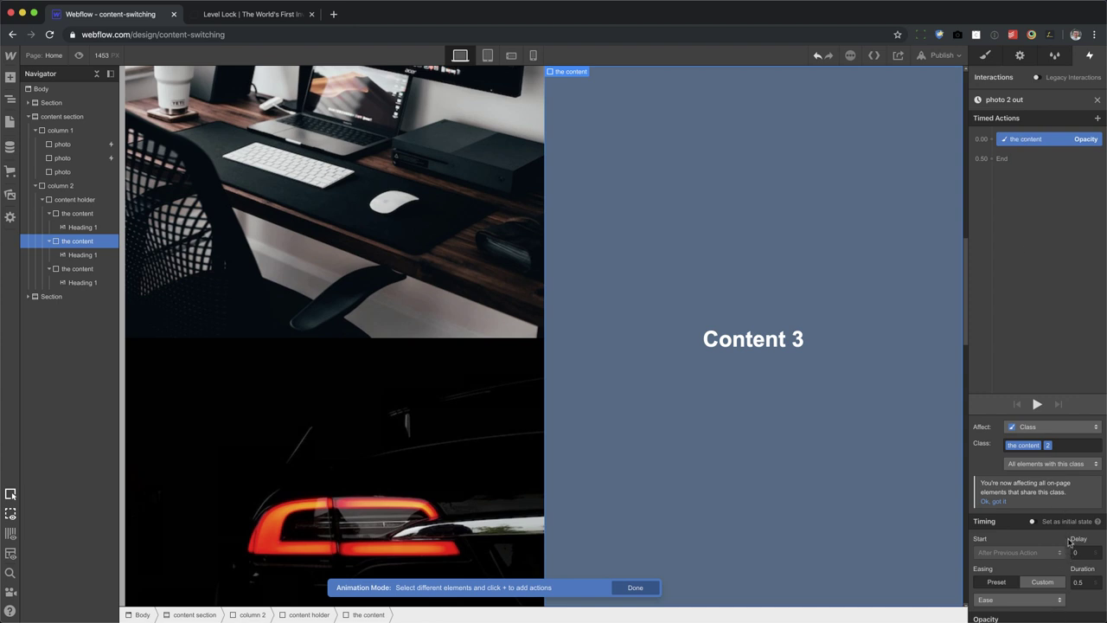
scroll(1073, 553, down, 1)
drag(1058, 609, 990, 609)
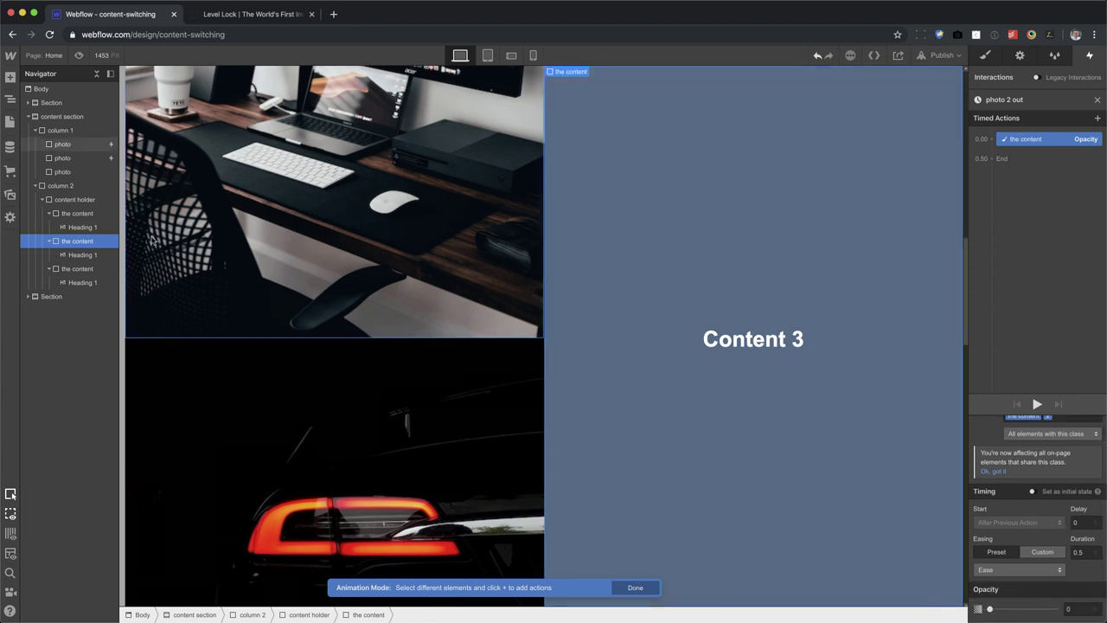
click(1098, 100)
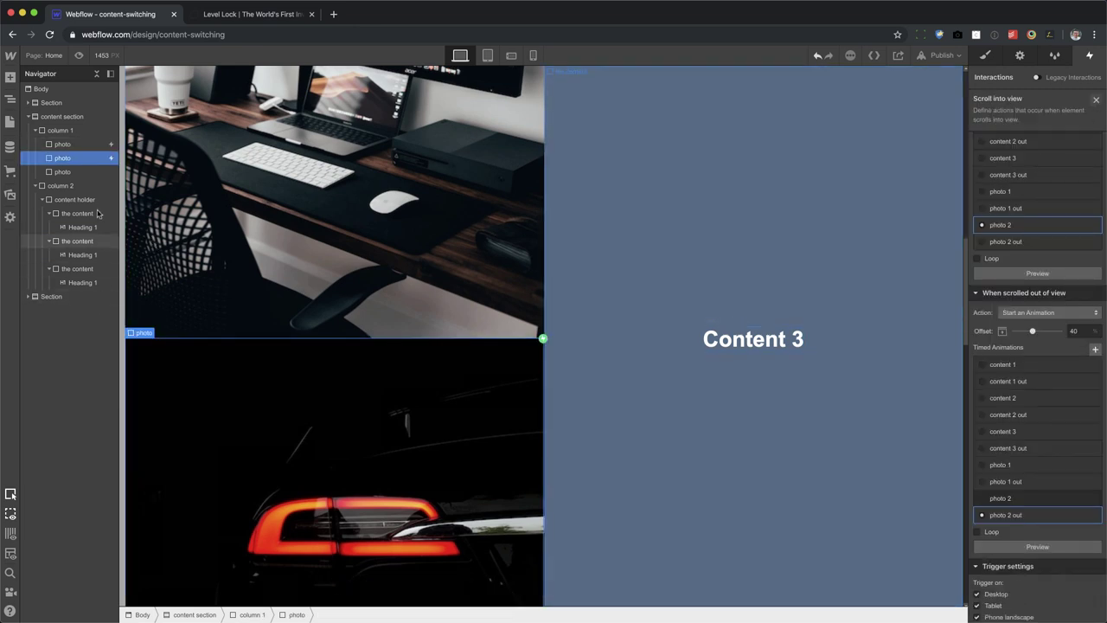
- Give the third photo a scroll-into-view trigger that starts a new 'photo 3' animation
click(80, 173)
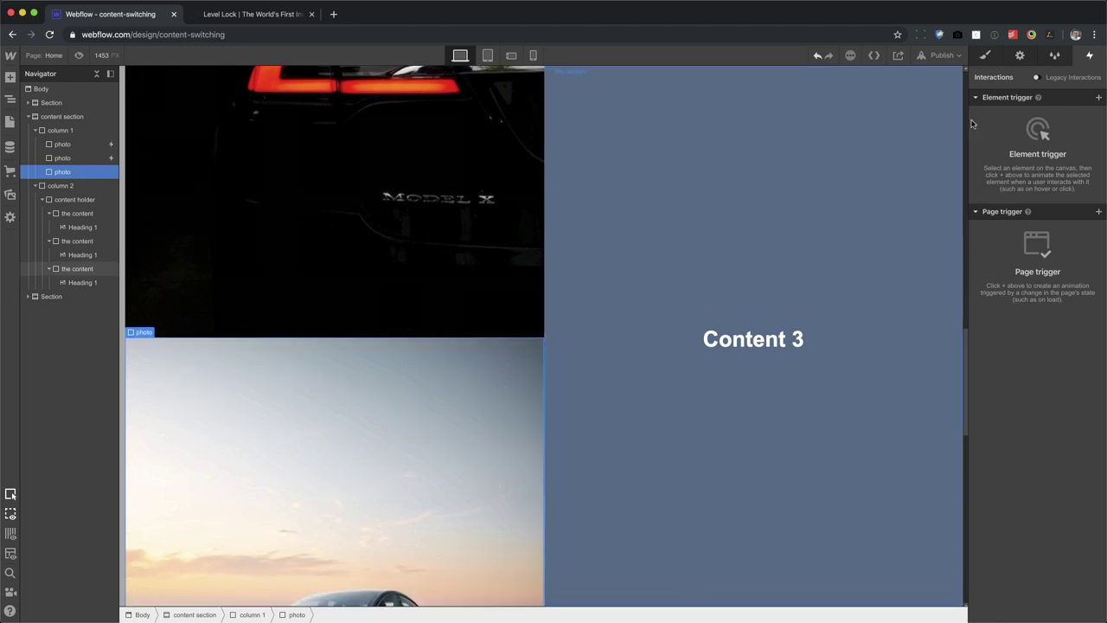
click(1099, 97)
click(1039, 157)
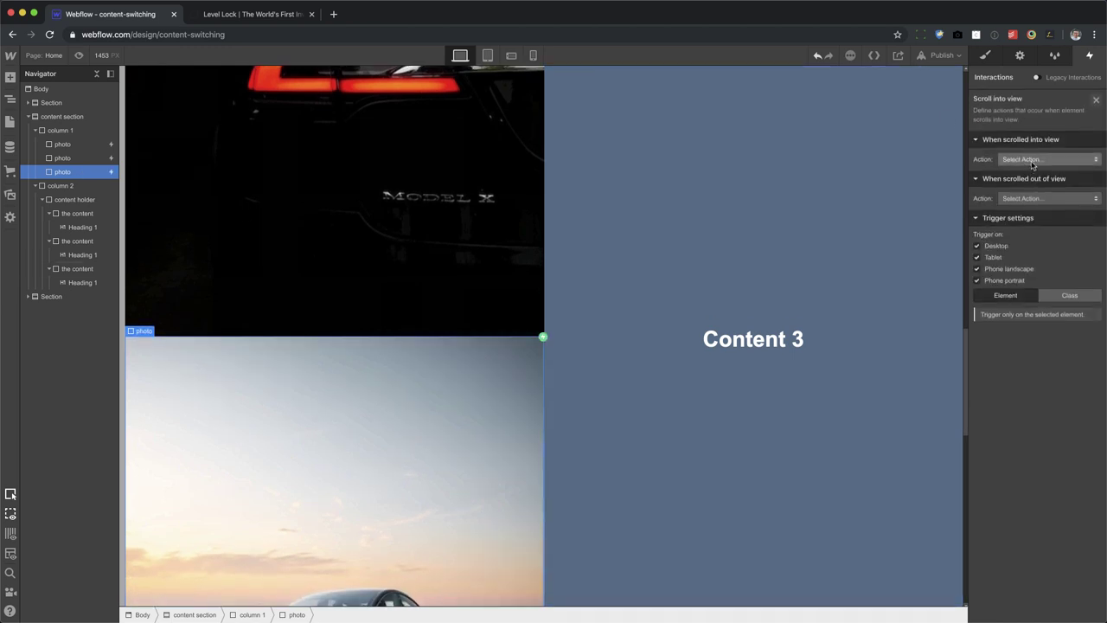
click(1031, 162)
click(1028, 187)
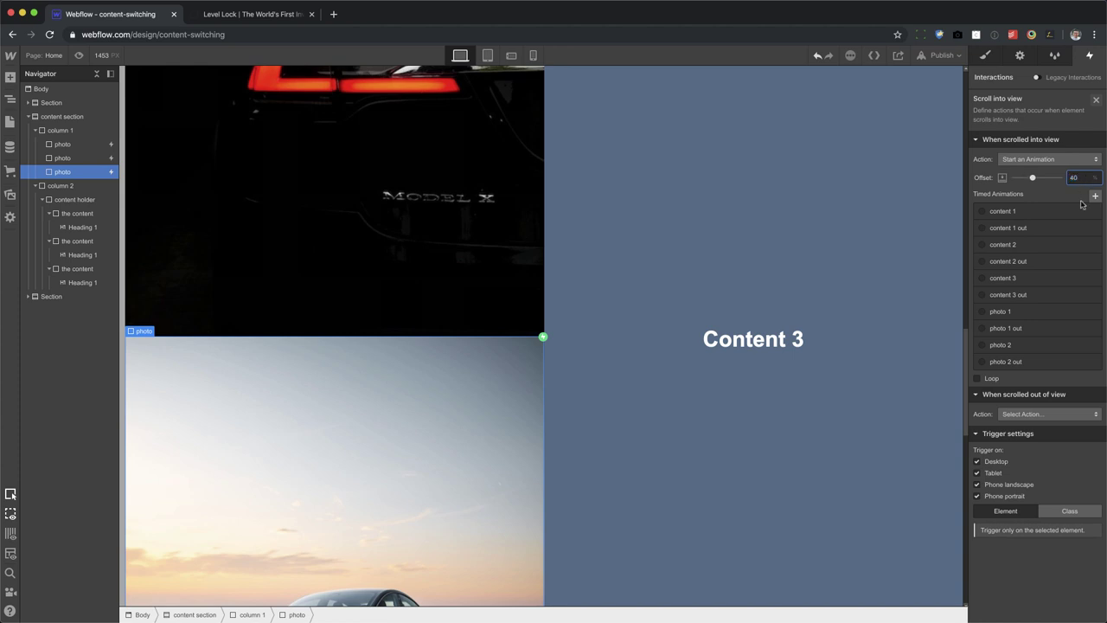
click(1095, 197)
text(photo 3)
key(Return)
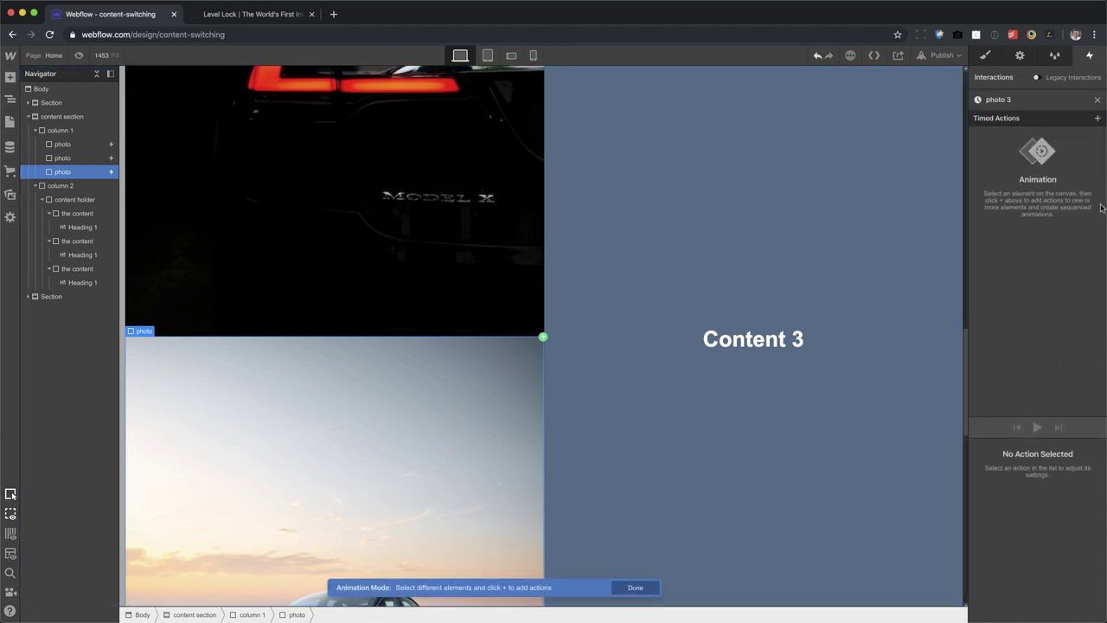
- Add an opacity action on the third content block with Ease easing
click(91, 270)
click(1098, 118)
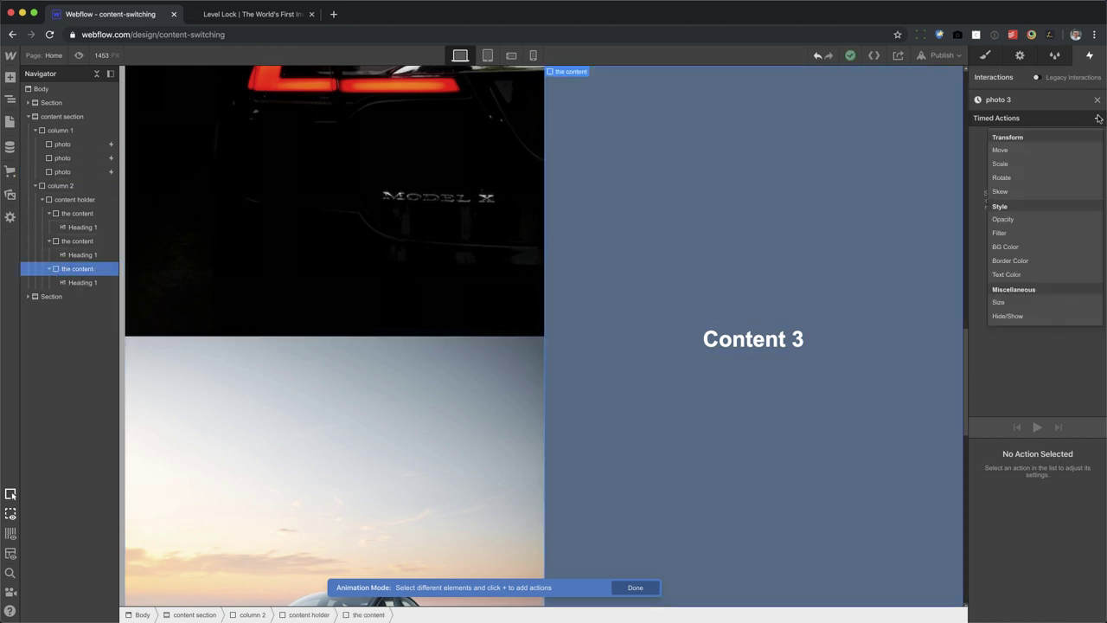
click(1036, 220)
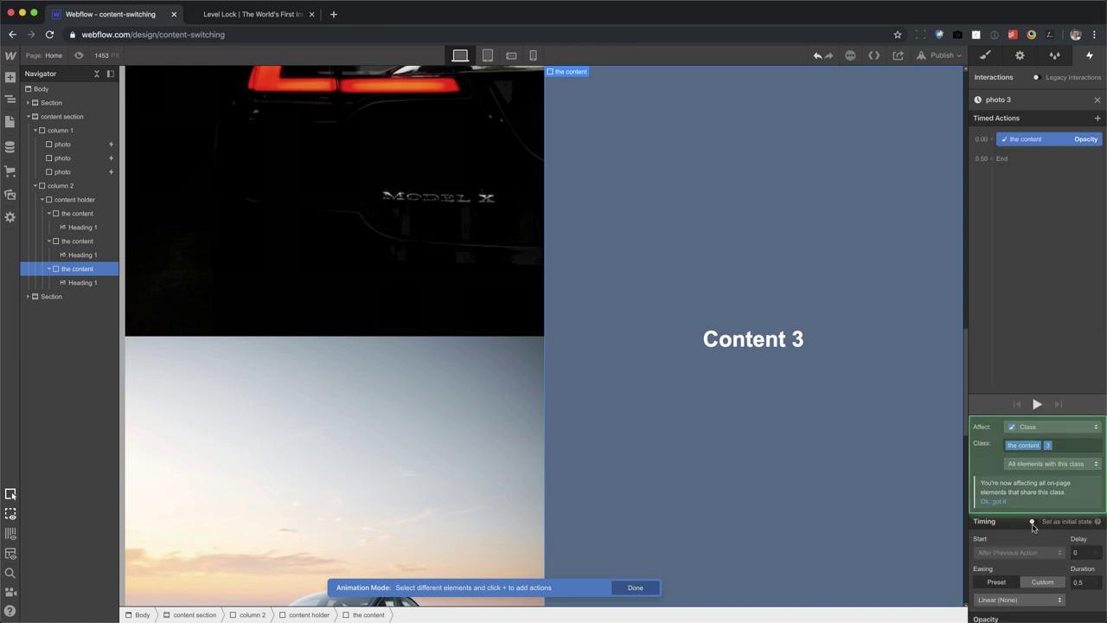
scroll(1079, 592, down, 1)
click(1019, 569)
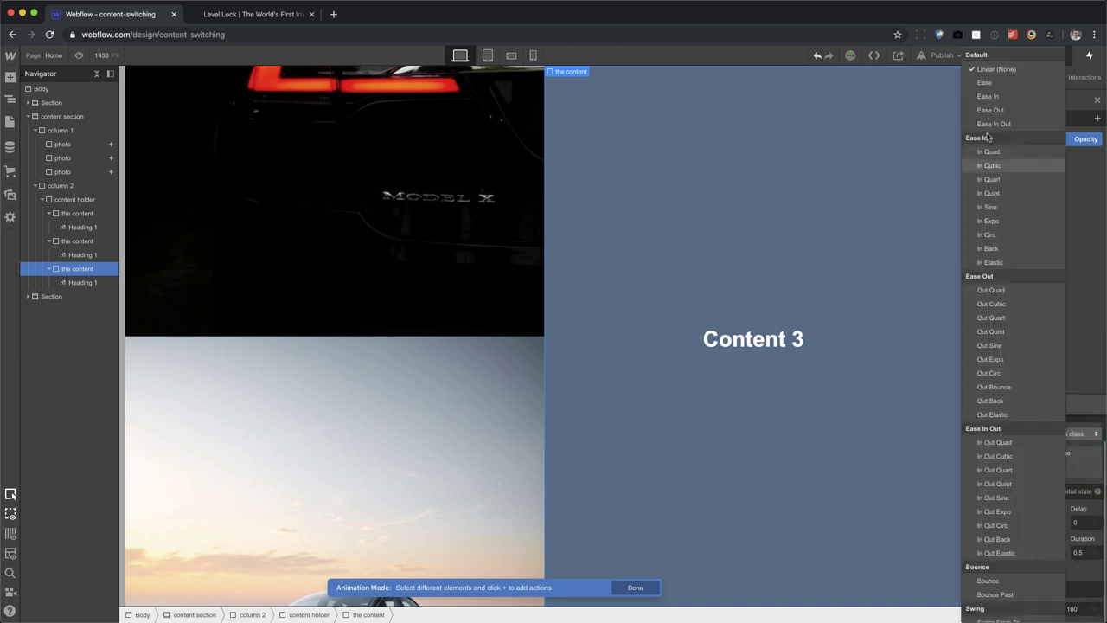
click(989, 85)
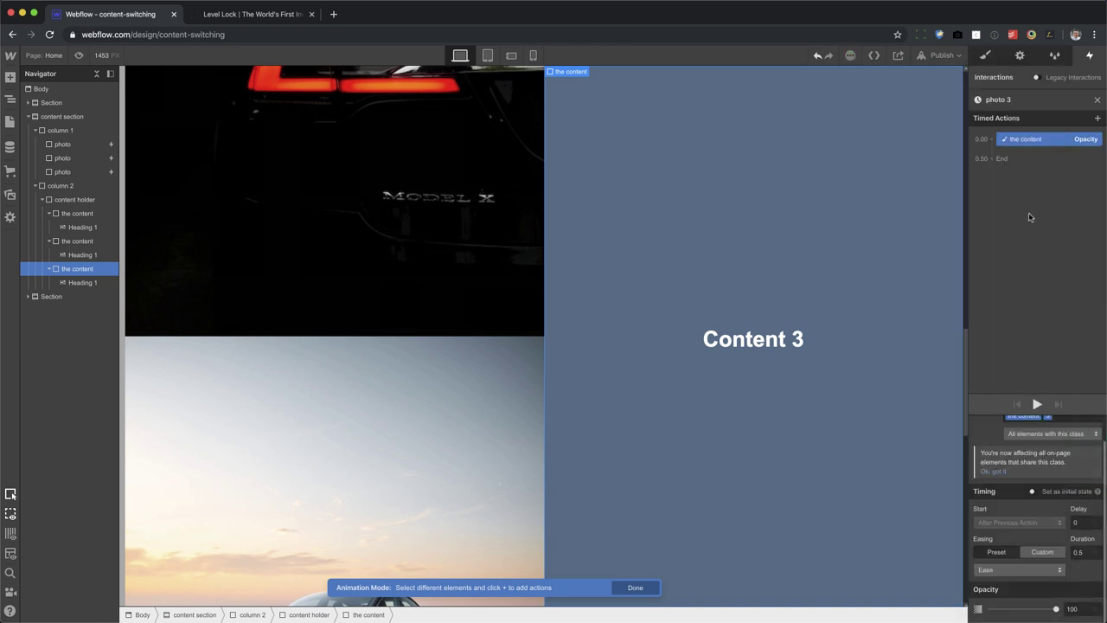
- Set the third photo's scroll-out-of-view trigger to start an animation
click(1097, 100)
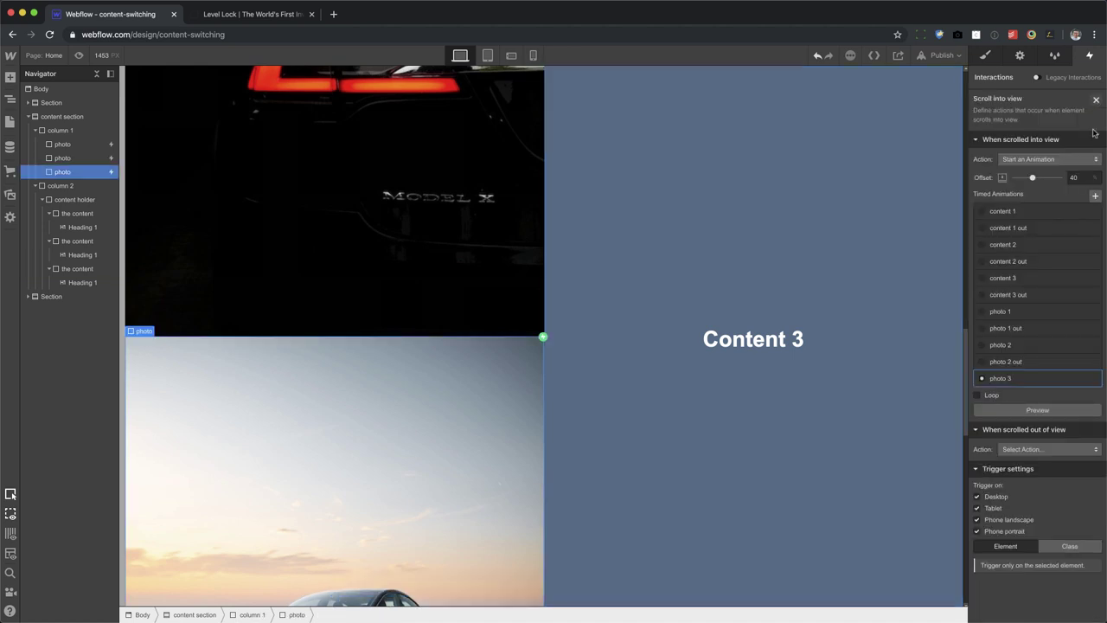
click(1024, 450)
click(1060, 324)
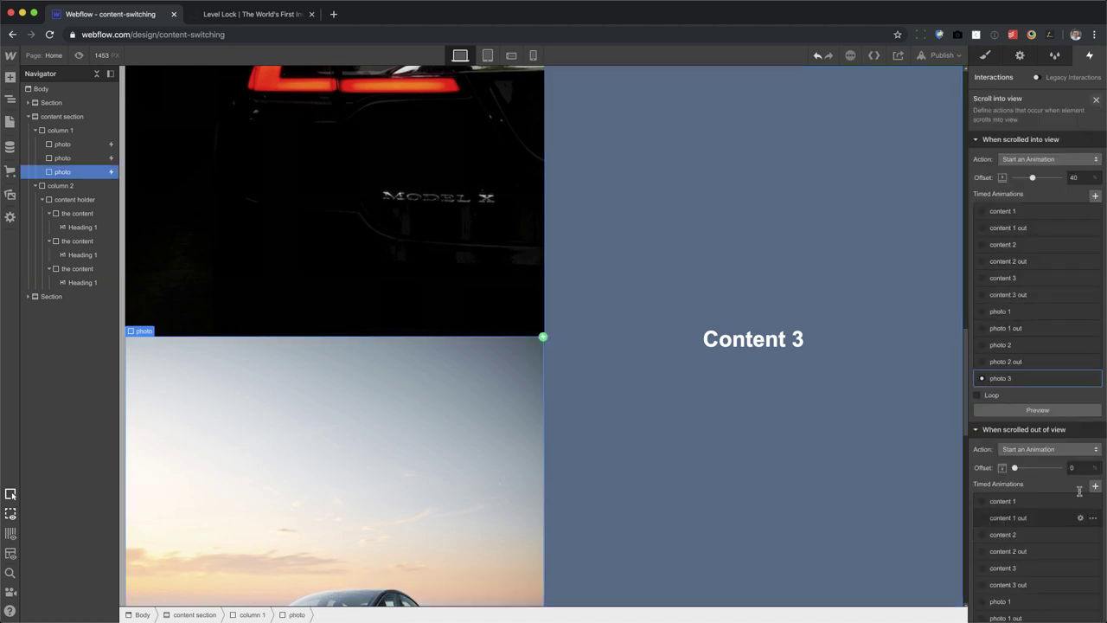
scroll(881, 484, down, 5)
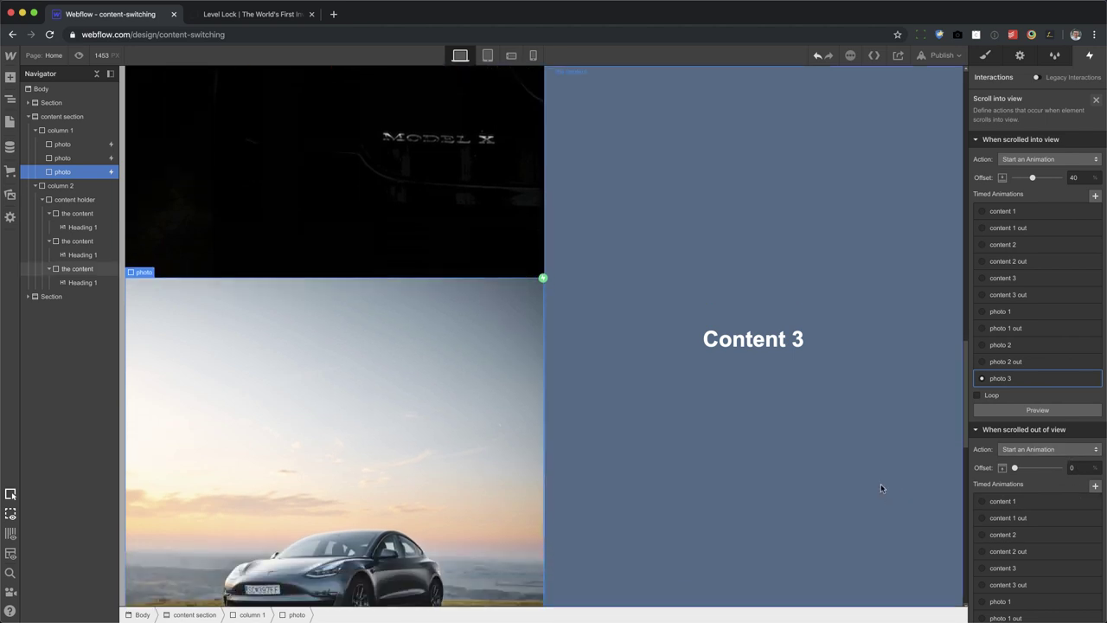
scroll(881, 489, down, 3)
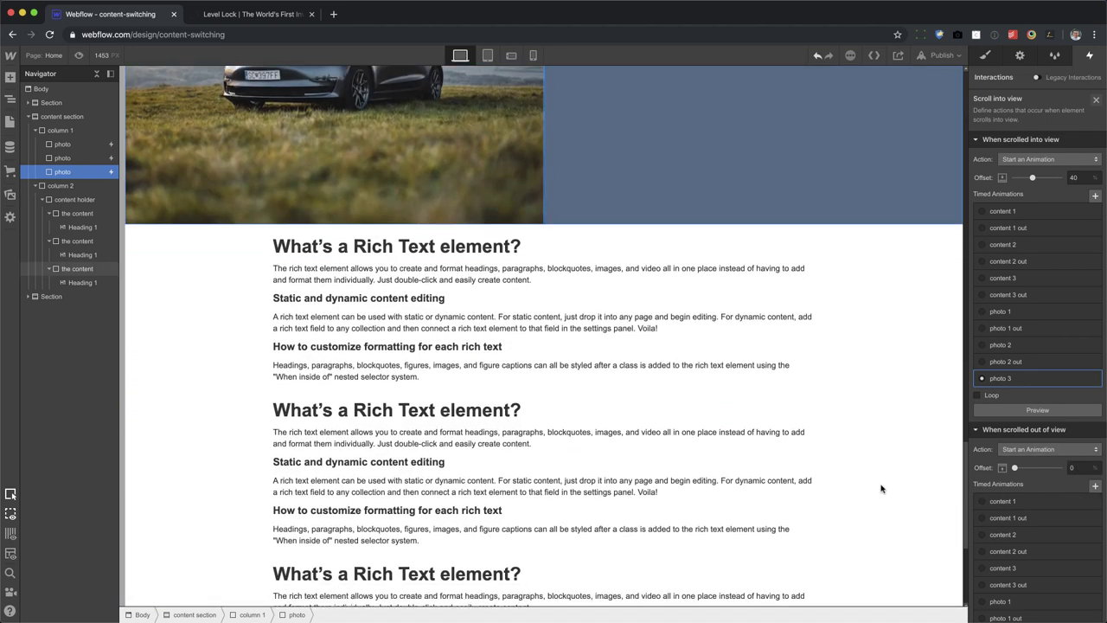
scroll(889, 346, down, 3)
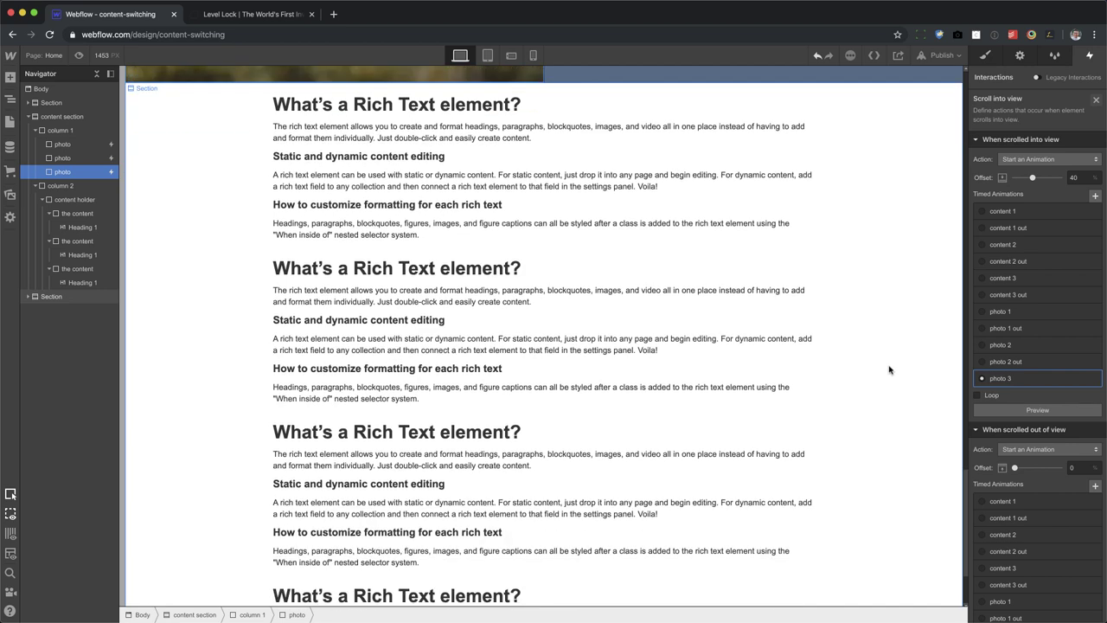
scroll(888, 369, down, 5)
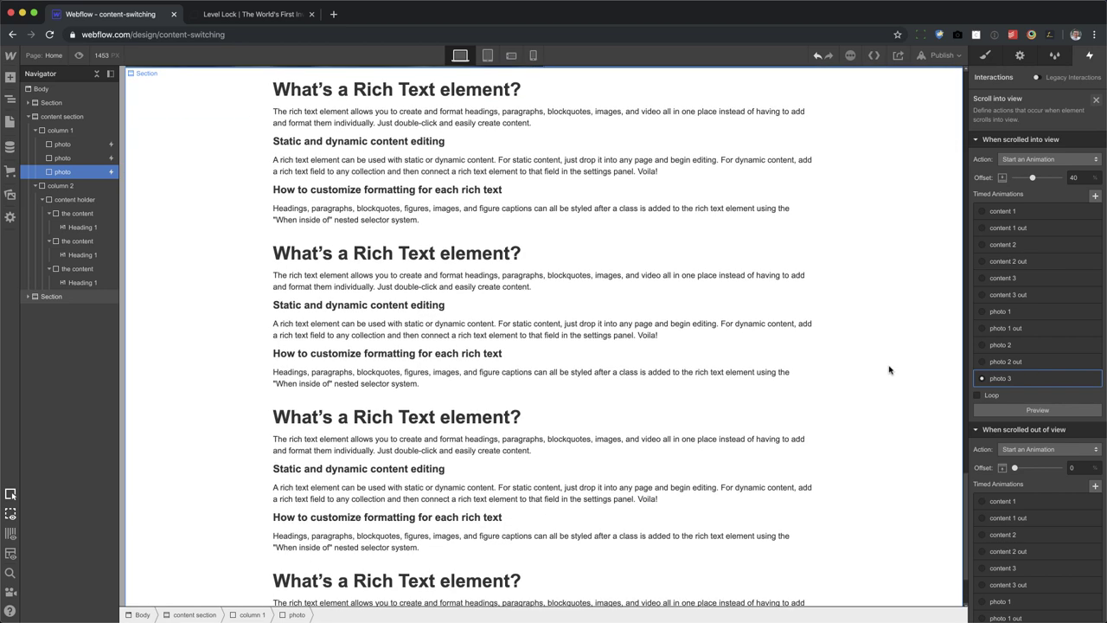
scroll(889, 369, up, 5)
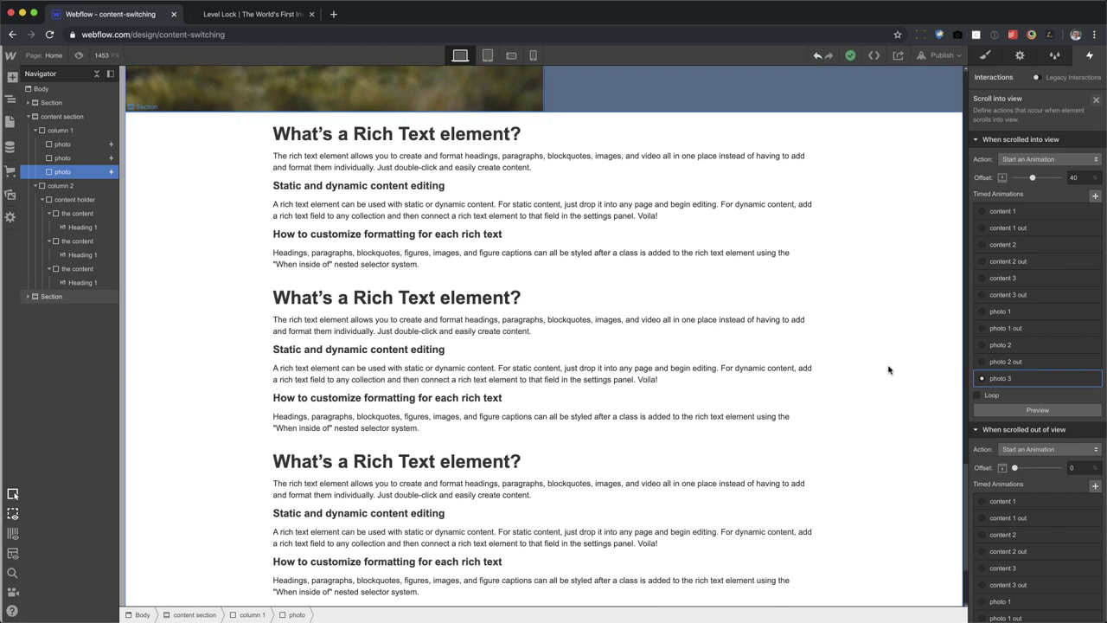
scroll(805, 314, up, 3)
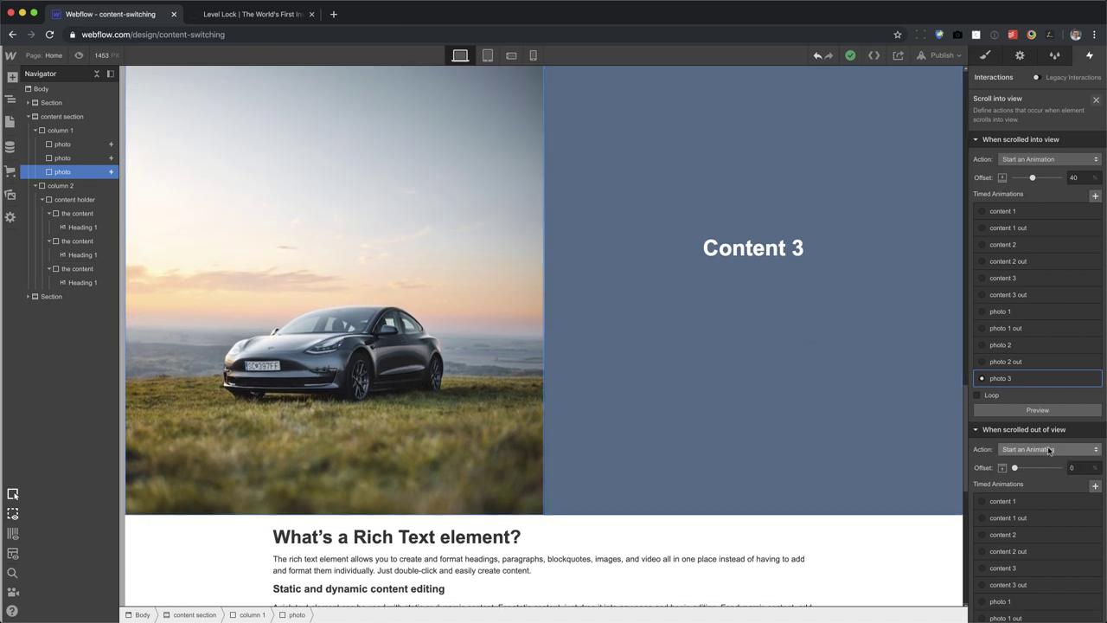
scroll(1048, 449, down, 5)
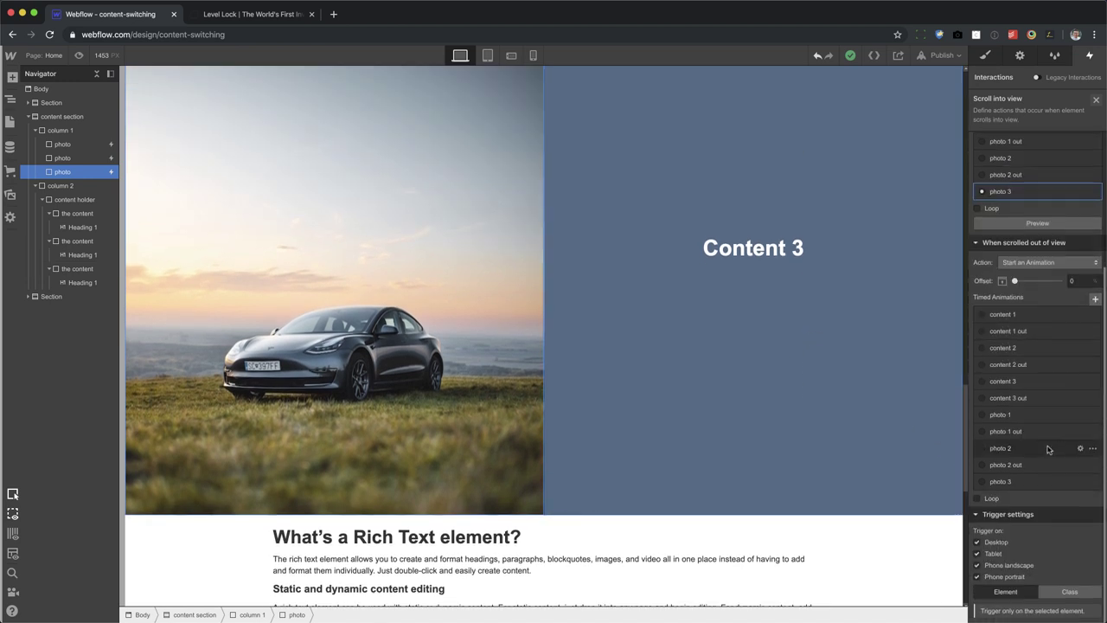
- Duplicate the photo 3 animation and rename the copy 'photo 3 out'
click(1093, 481)
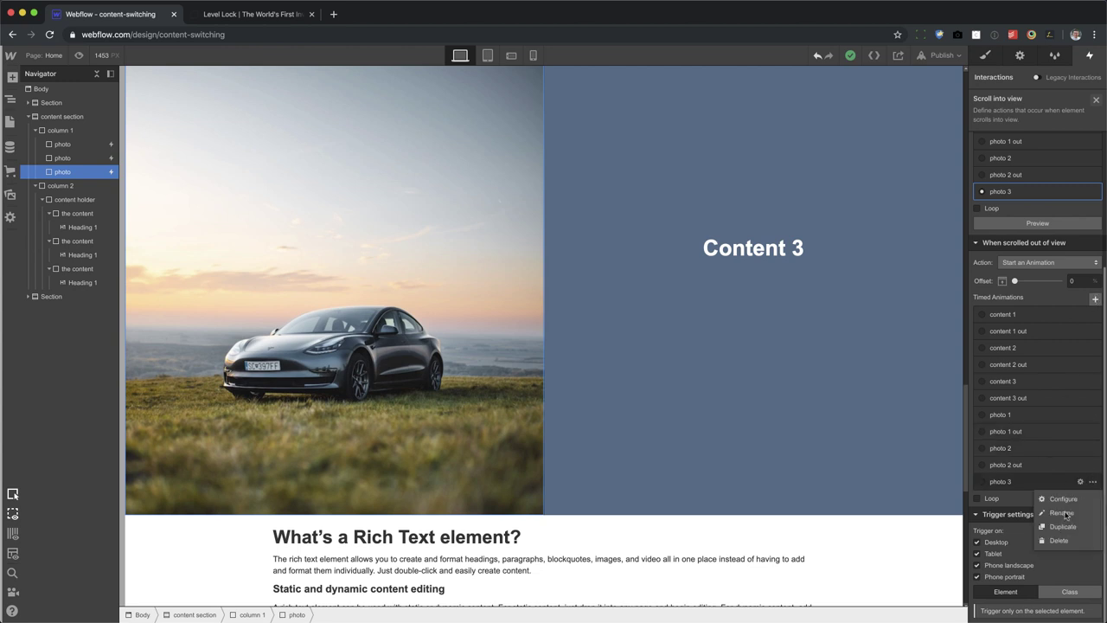
click(1064, 527)
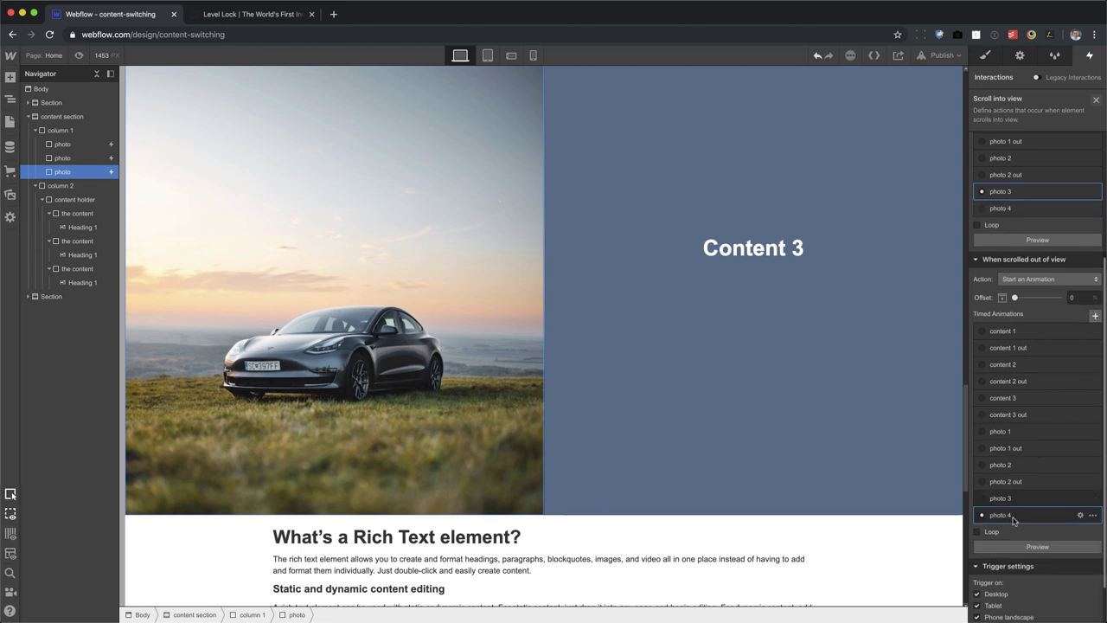
click(1009, 515)
click(1024, 102)
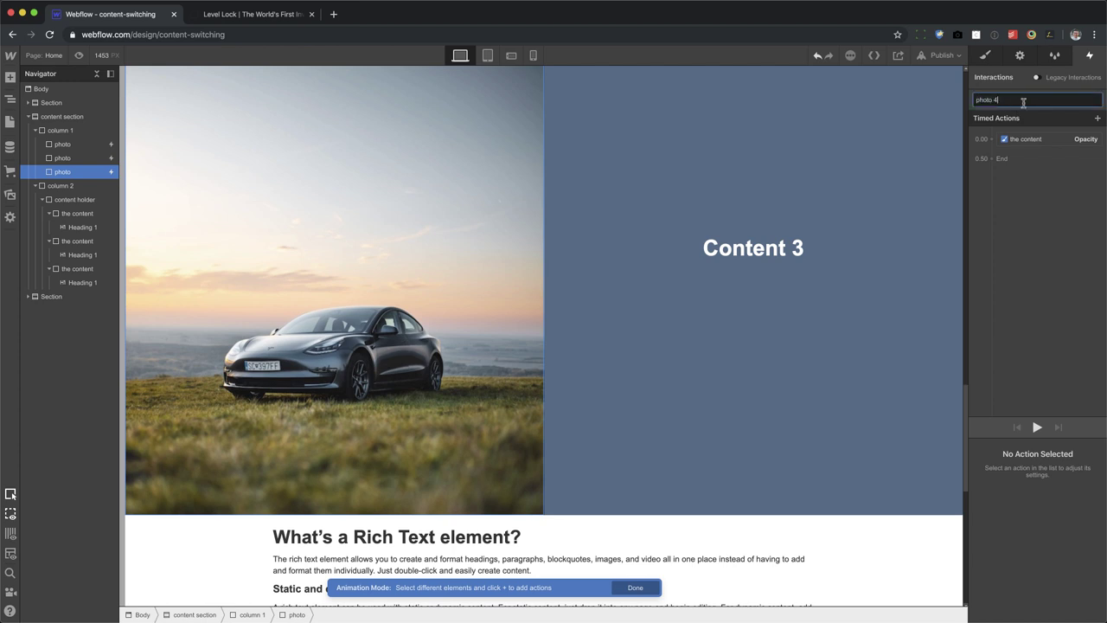
text(out)
key(Return)
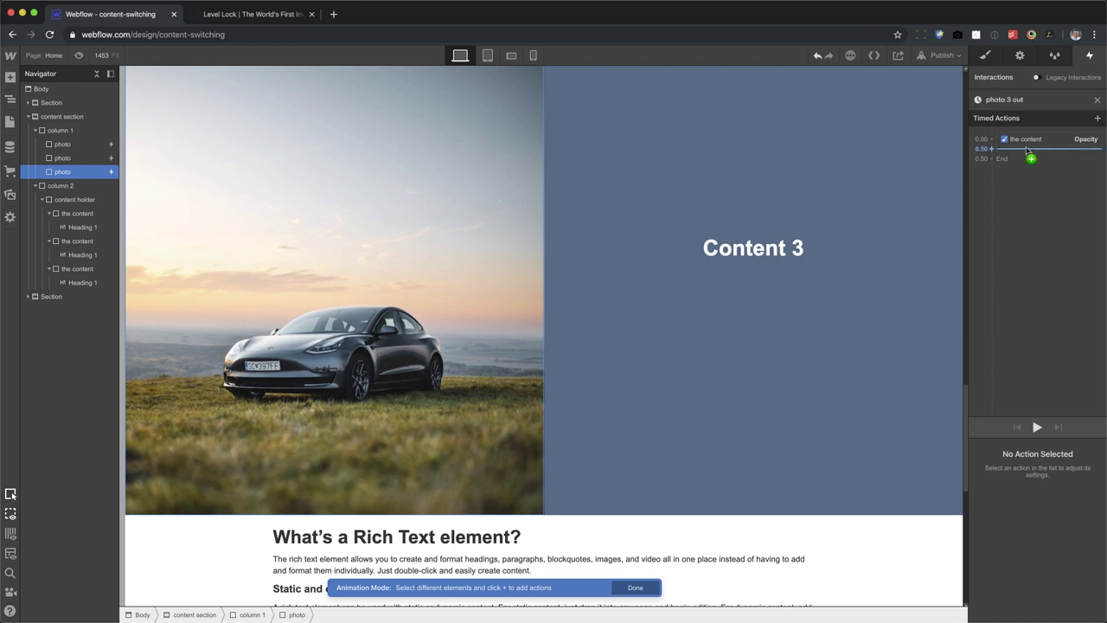
- Fade the third content block to 0 opacity in 'photo 3 out'
click(1038, 138)
scroll(1072, 571, down, 1)
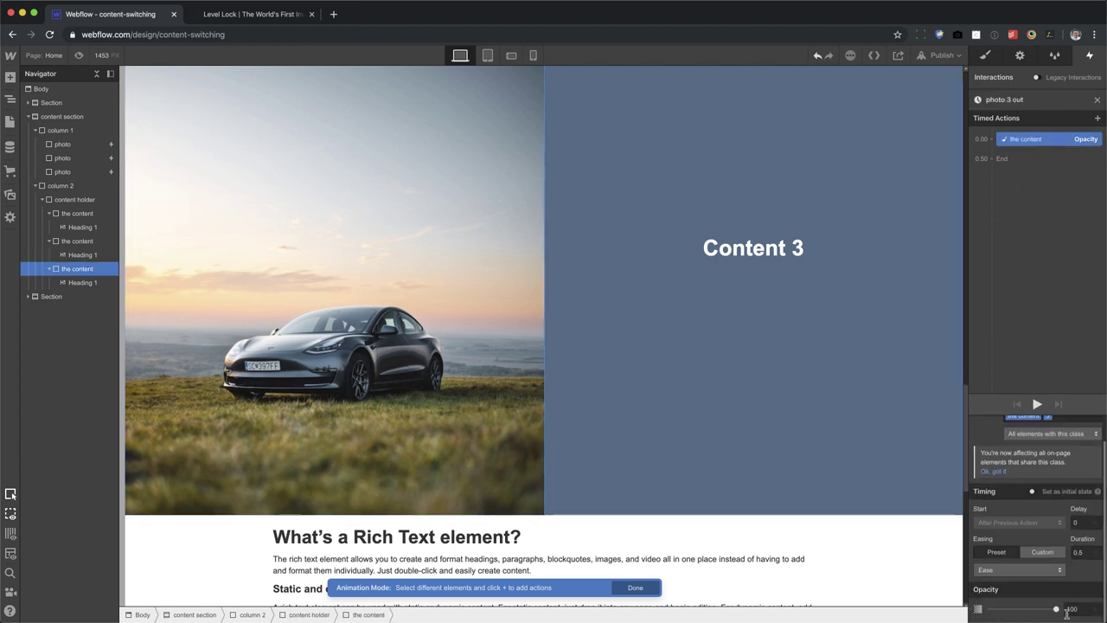
drag(1065, 612, 908, 615)
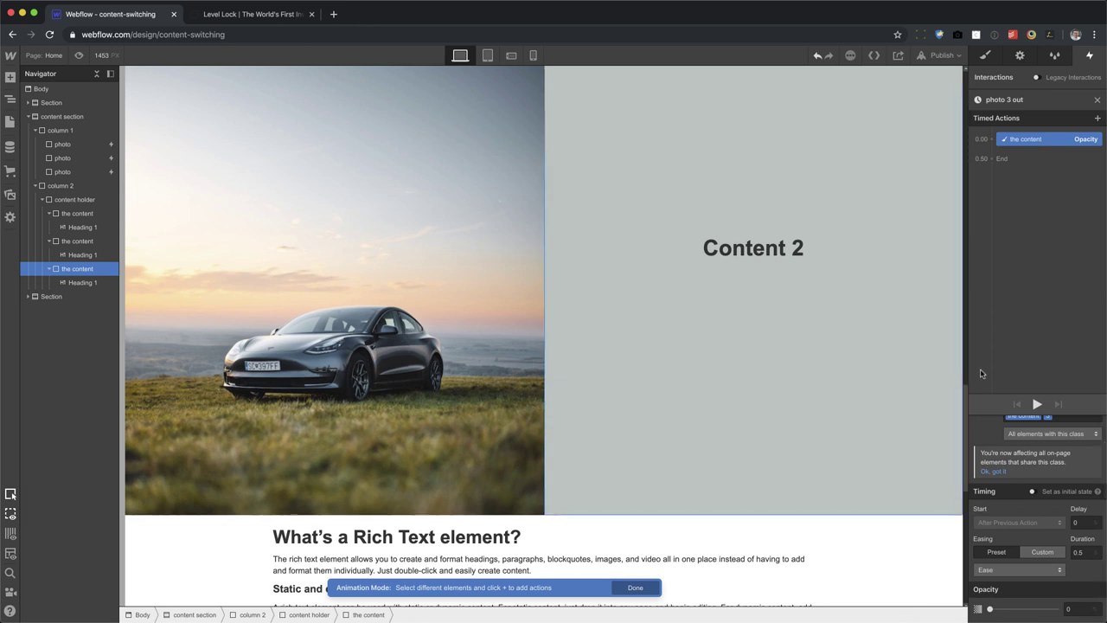
click(980, 355)
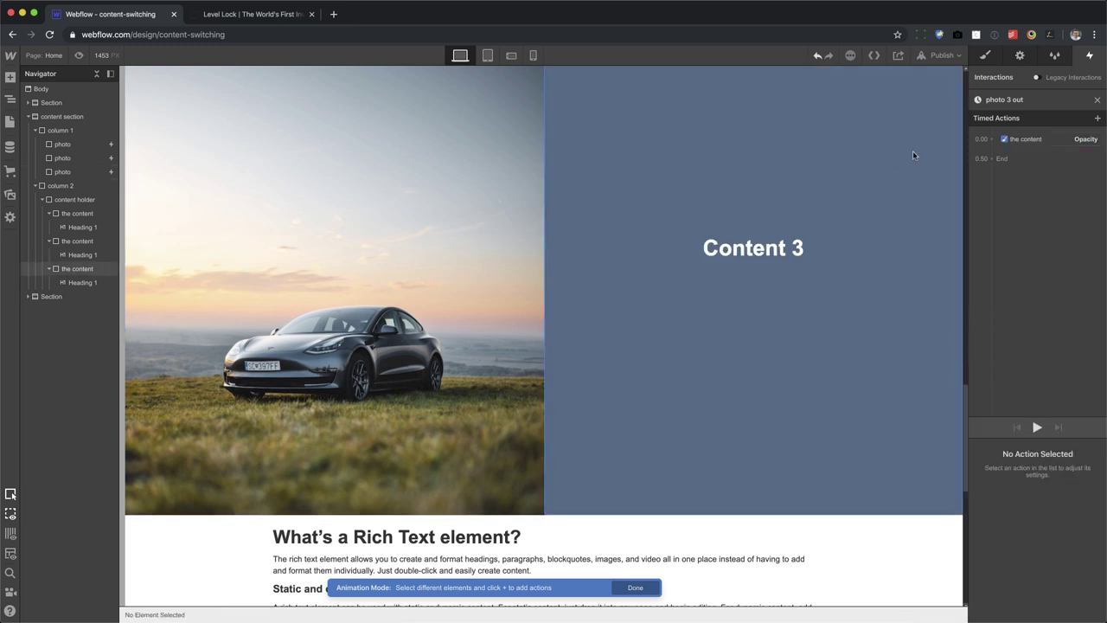
click(1060, 138)
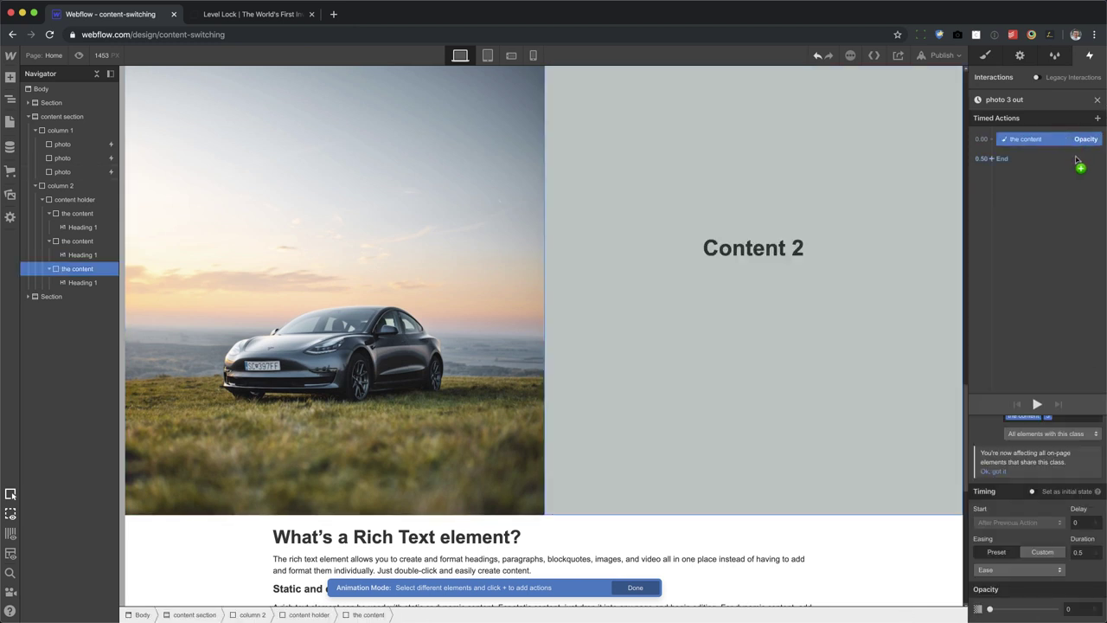
click(1097, 100)
scroll(302, 277, down, 15)
- Preview the page and scroll to watch the panel fade from Content 1 to Content 3
click(78, 55)
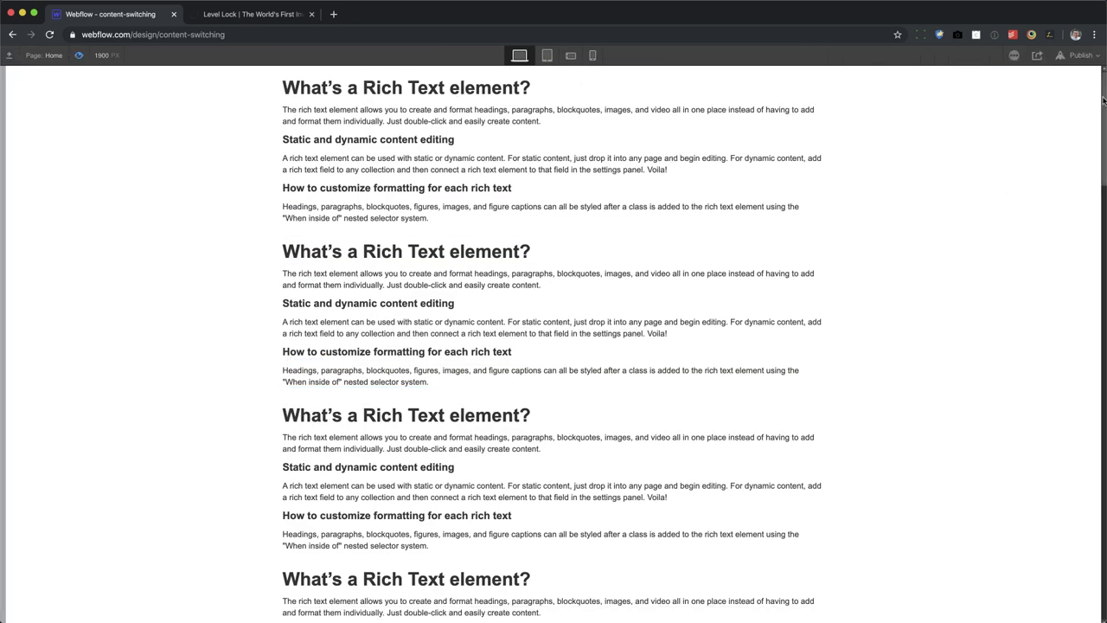
scroll(1105, 128, up, 1)
drag(1104, 128, 1068, 212)
scroll(1067, 211, down, 10)
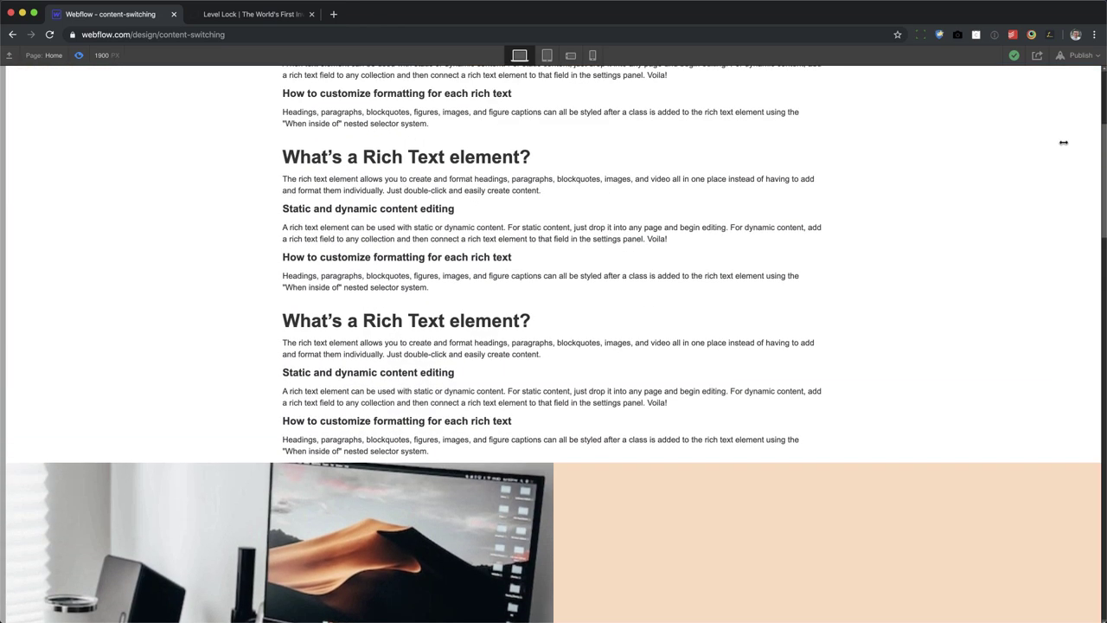